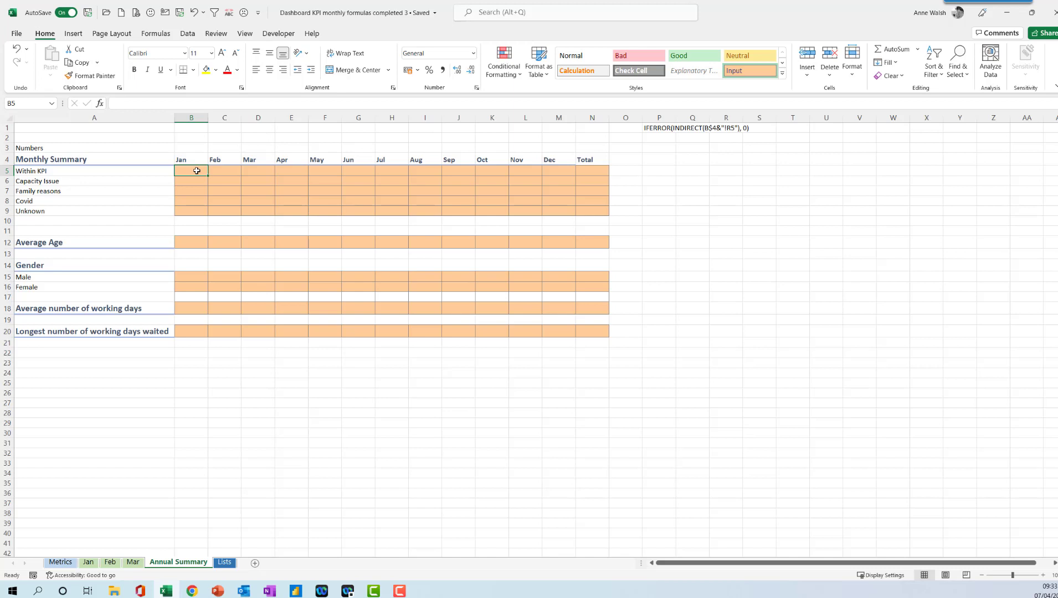
Examine the month headers on Annual Summary and the Within KPI count cell R5 on the Jan sheet.
{"action": "left_click", "coordinate": [189, 160]}
{"action": "left_click", "coordinate": [232, 159]}
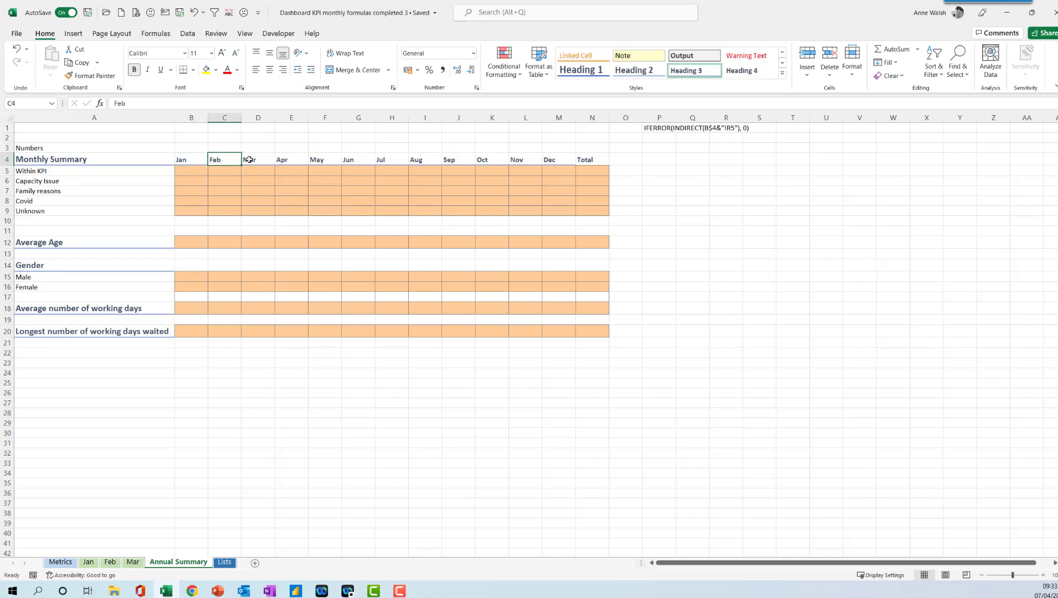
{"action": "left_click", "coordinate": [250, 160]}
{"action": "left_click", "coordinate": [194, 161]}
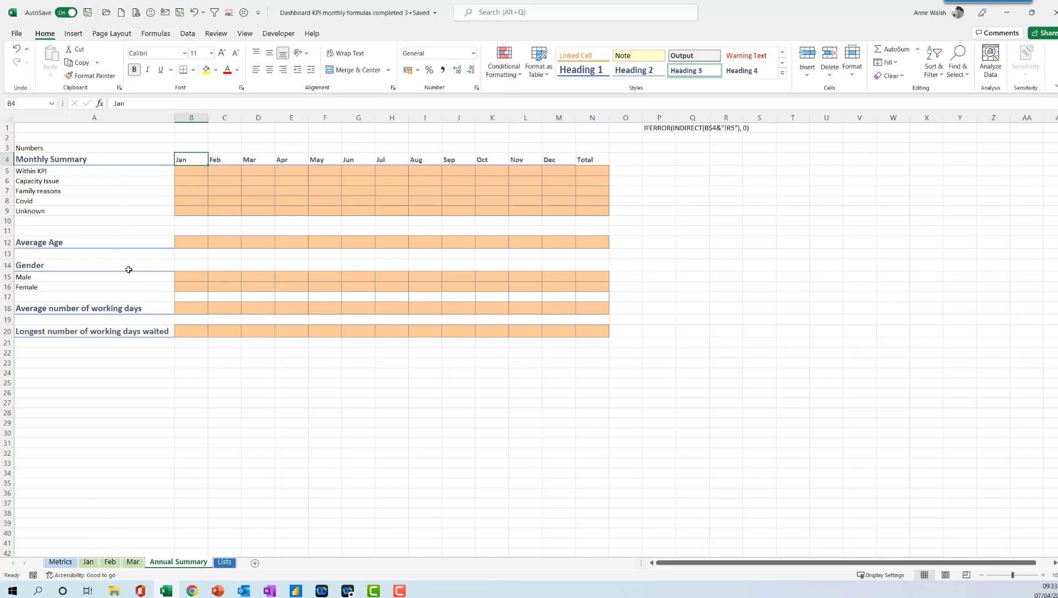
{"action": "left_click", "coordinate": [90, 563]}
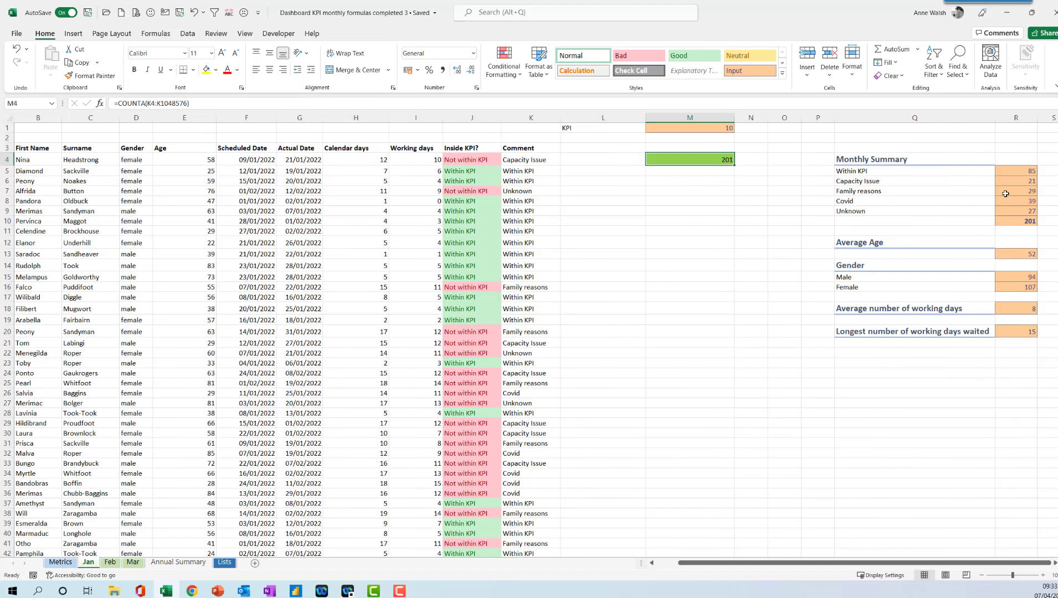
{"action": "left_click", "coordinate": [1013, 173]}
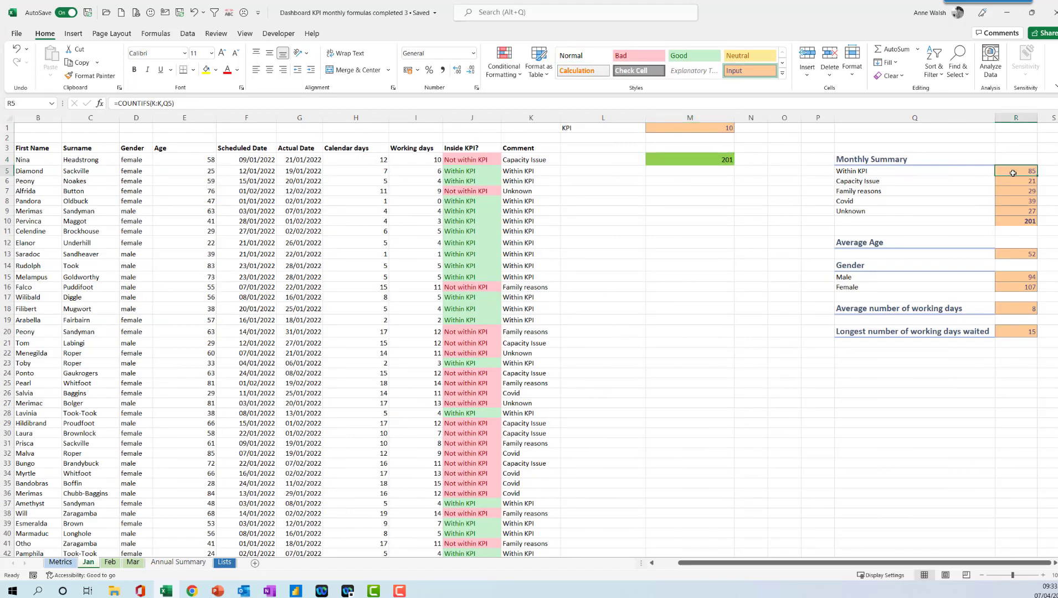
{"action": "left_click", "coordinate": [177, 562]}
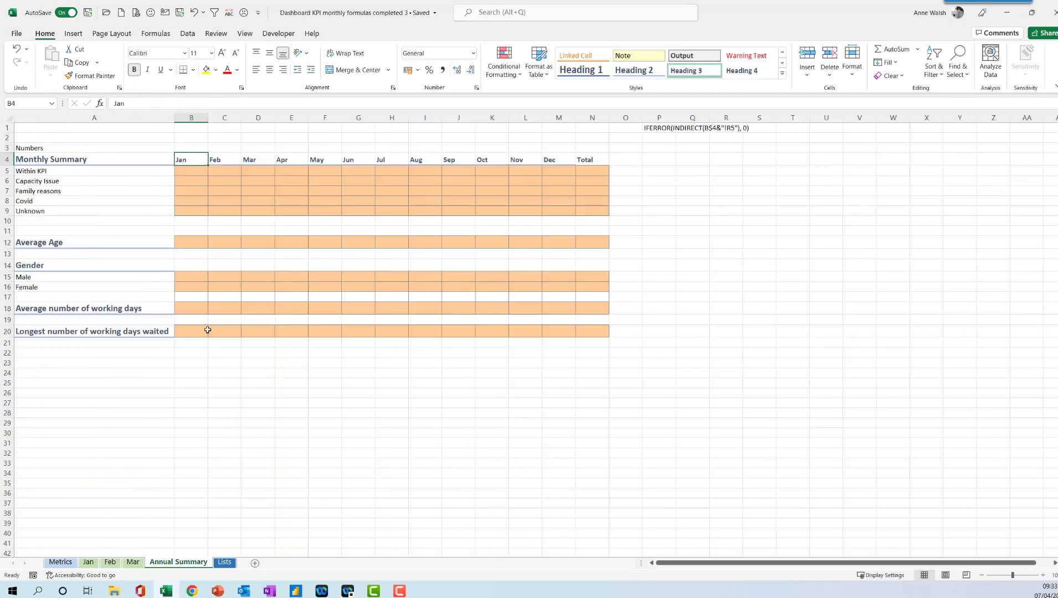
Enter =INDIRECT(B$4&"!R5") in B5 so January's Within KPI count comes from the sheet named in the header.
{"action": "left_click", "coordinate": [192, 173]}
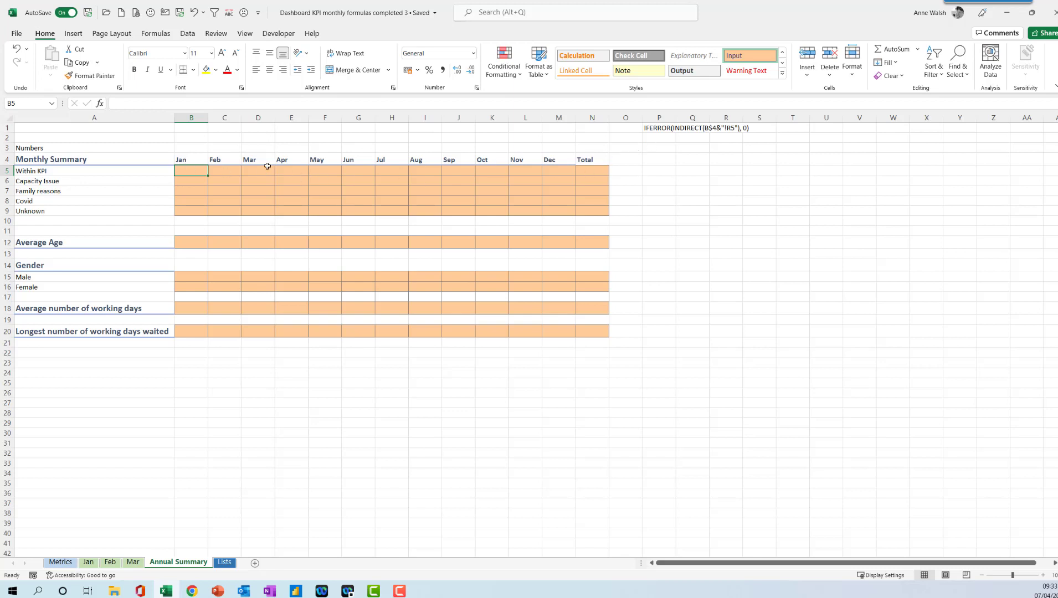
{"action": "type", "text": "=indirec"}
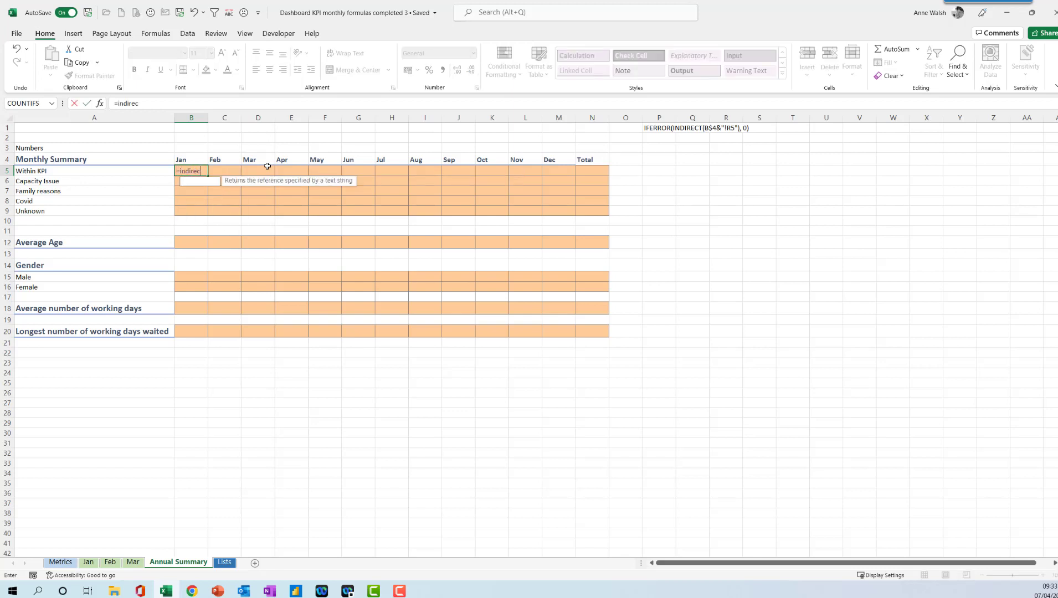
{"action": "type", "text": "t("}
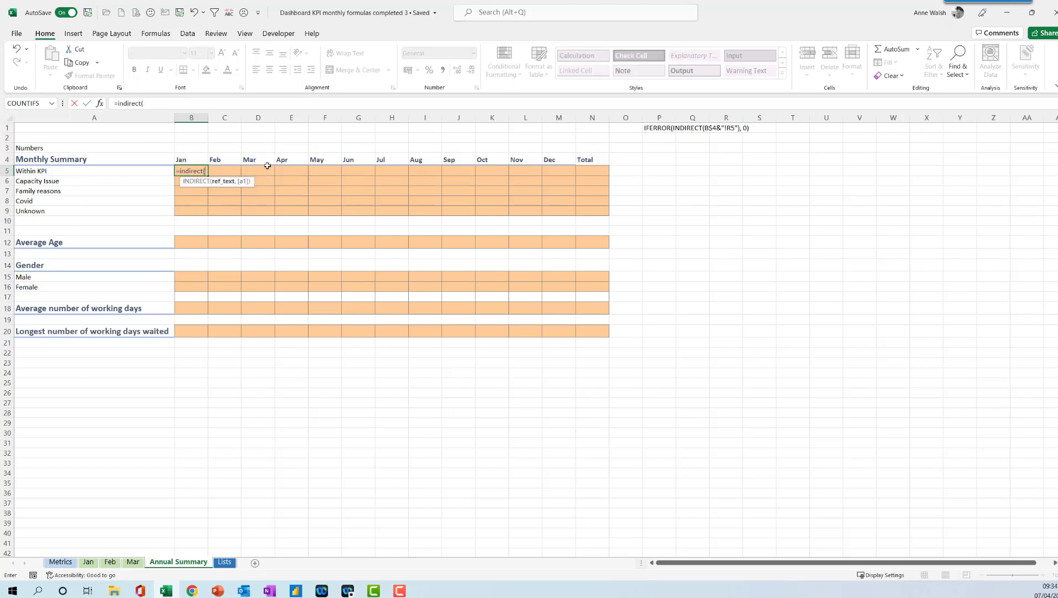
{"action": "left_click", "coordinate": [197, 160]}
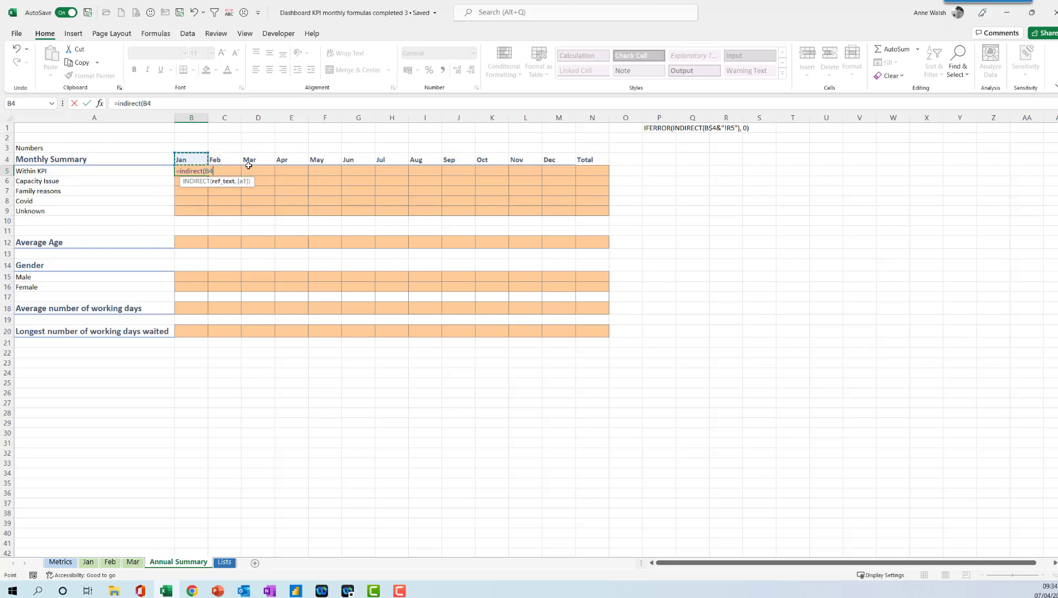
{"action": "key", "text": "F4"}
{"action": "key", "text": "F4"}
{"action": "key", "text": "Return"}
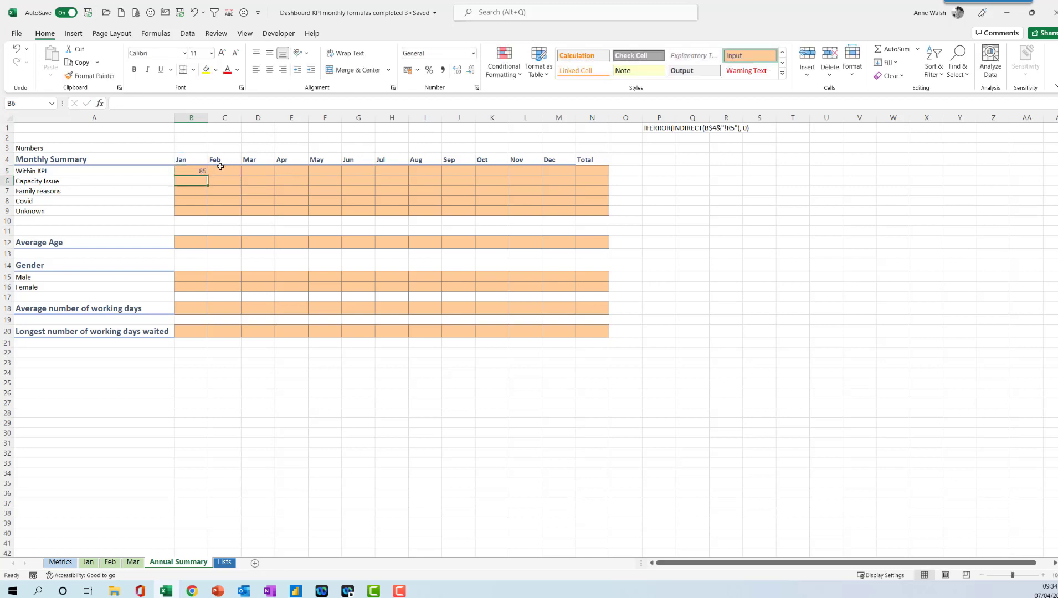
Compare B5 with the Jan sheet's value and copy the INDIRECT formula across row 5 to December.
{"action": "left_click", "coordinate": [199, 170]}
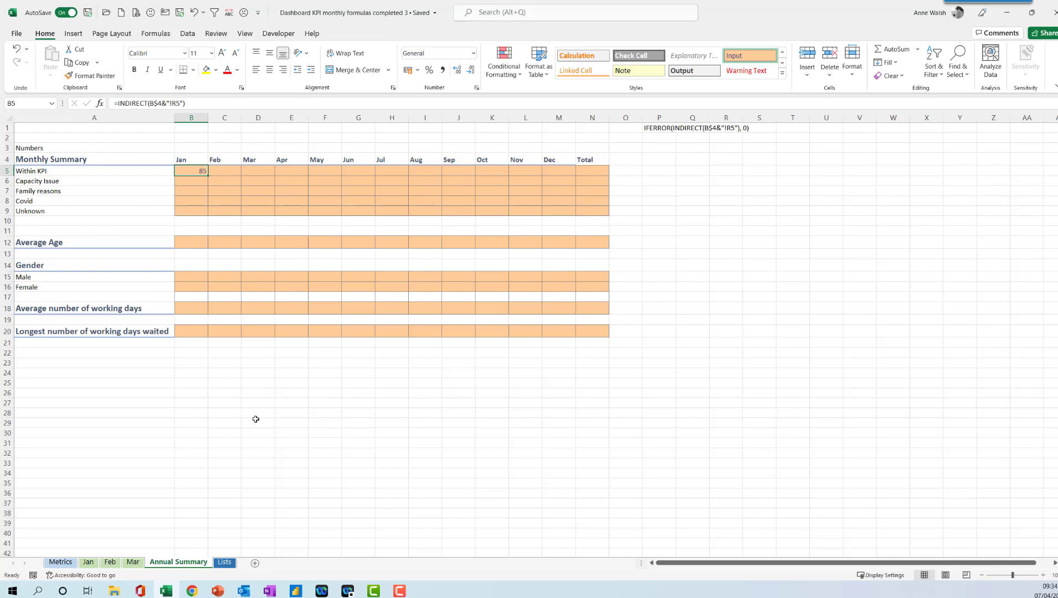
{"action": "left_click", "coordinate": [84, 564]}
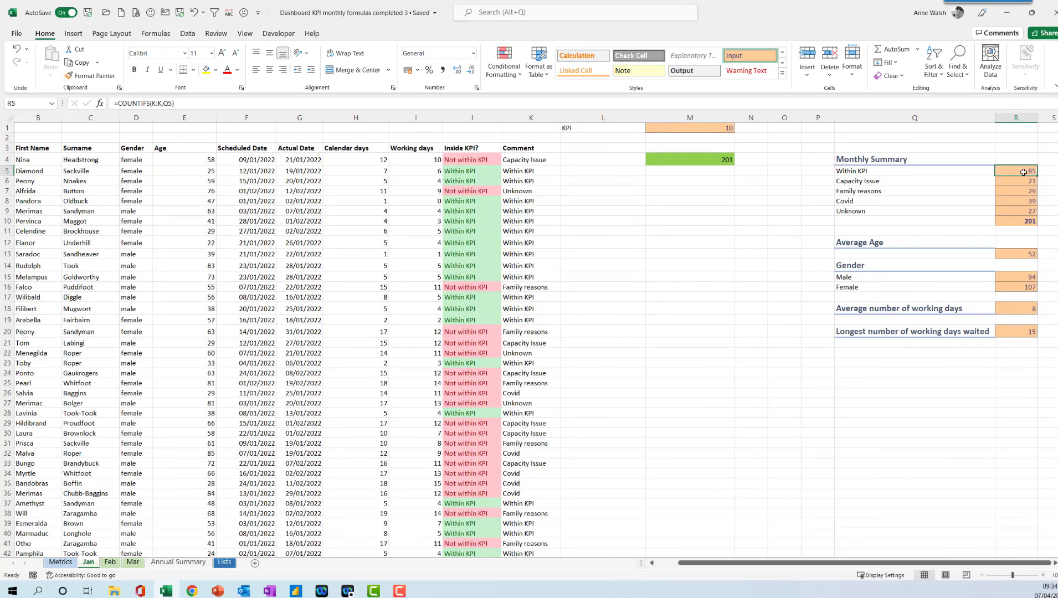
{"action": "left_click", "coordinate": [180, 563]}
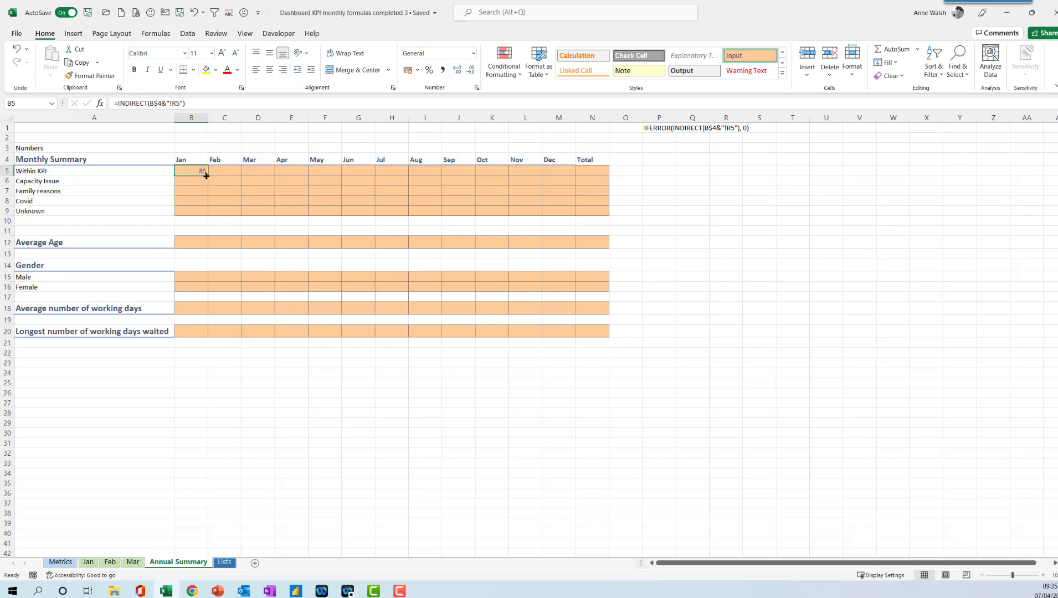
{"action": "left_click_drag", "start_coordinate": [208, 175], "coordinate": [564, 173]}
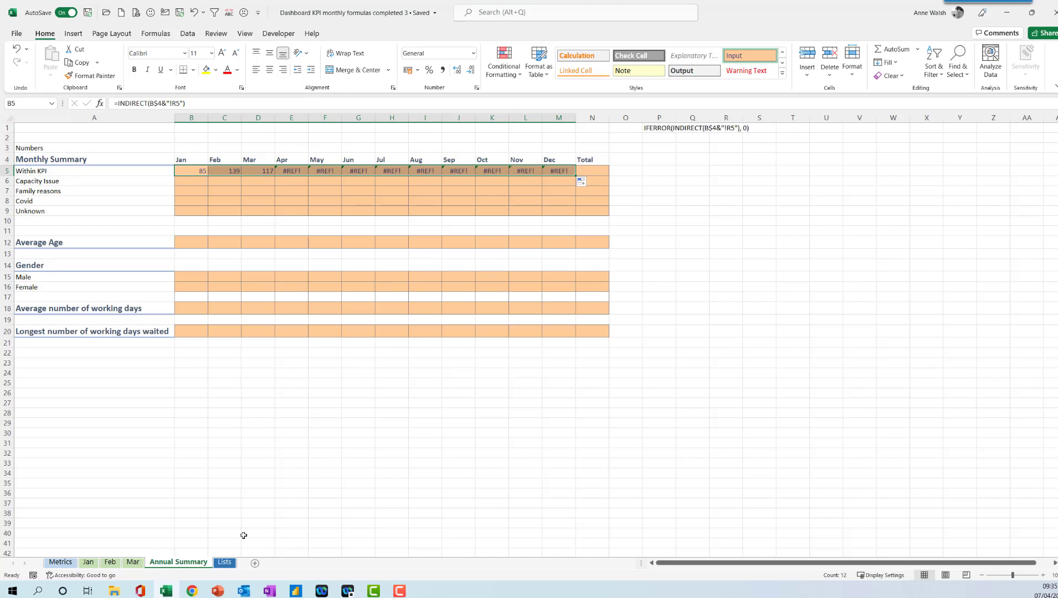
Wrap B5's formula in IFERROR with 0 as the fallback value.
{"action": "left_click", "coordinate": [201, 172]}
{"action": "left_click", "coordinate": [121, 103]}
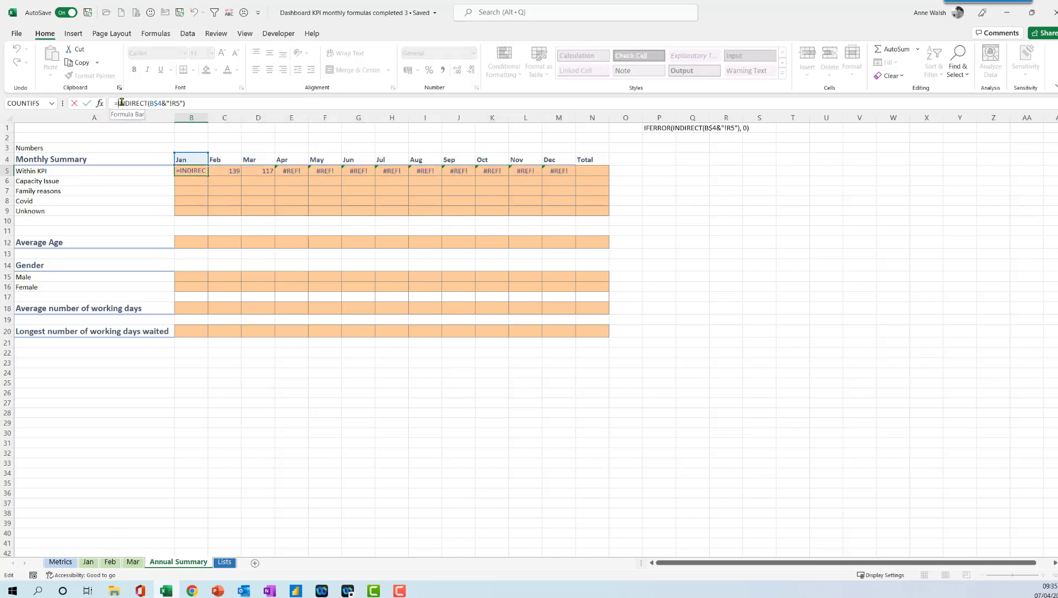
{"action": "type", "text": "iferror"}
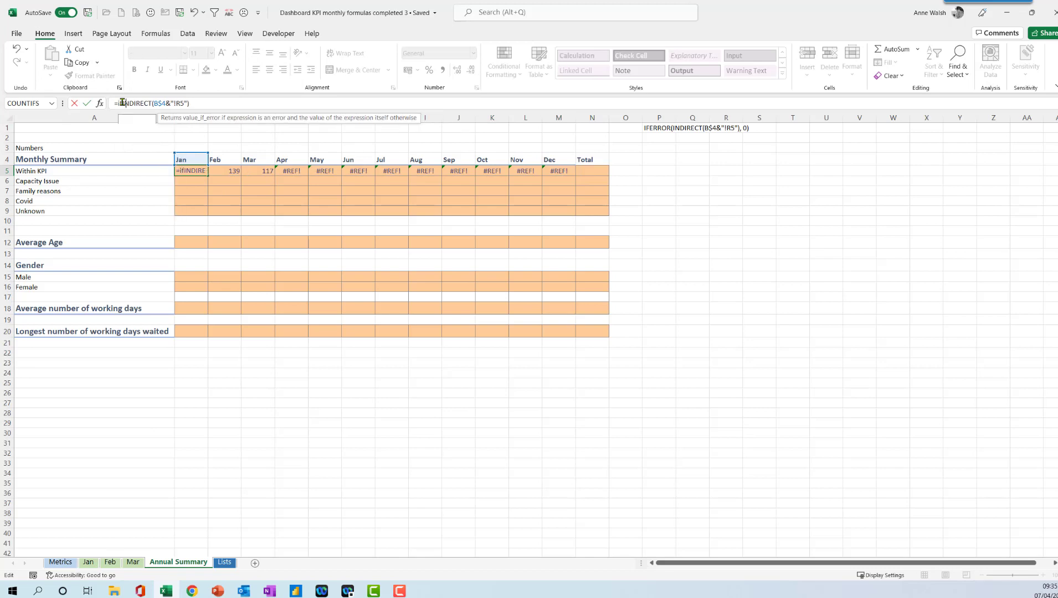
{"action": "type", "text": "("}
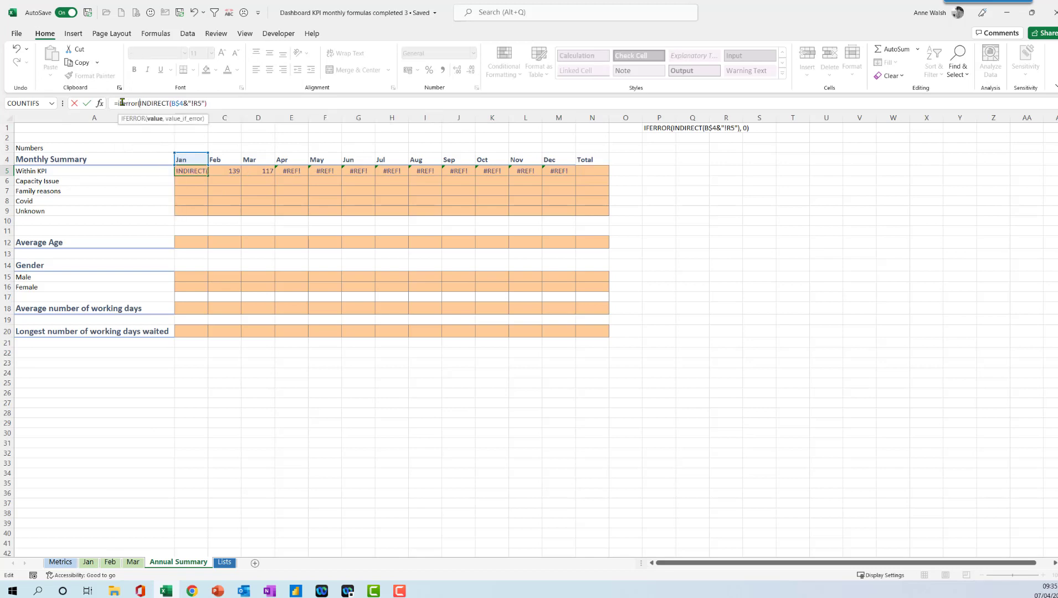
{"action": "left_click", "coordinate": [242, 104]}
{"action": "type", "text": ", 0"}
{"action": "key", "text": "Return"}
{"action": "left_click", "coordinate": [193, 170]}
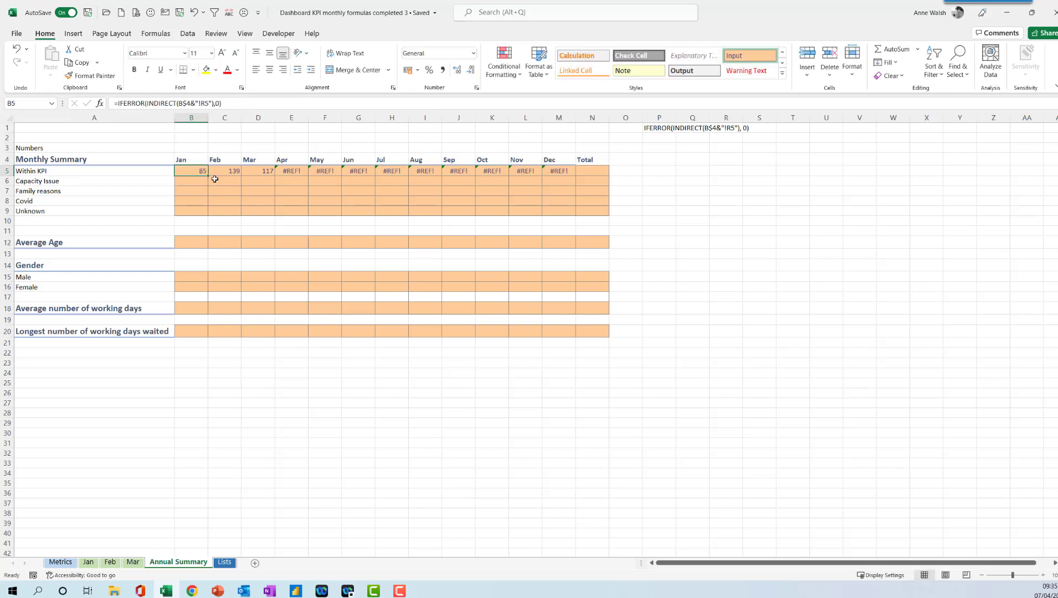
Copy B5's formula across to December and total the Within KPI row in N5 with AutoSum.
{"action": "left_click_drag", "start_coordinate": [209, 176], "coordinate": [568, 176]}
{"action": "left_click", "coordinate": [604, 173]}
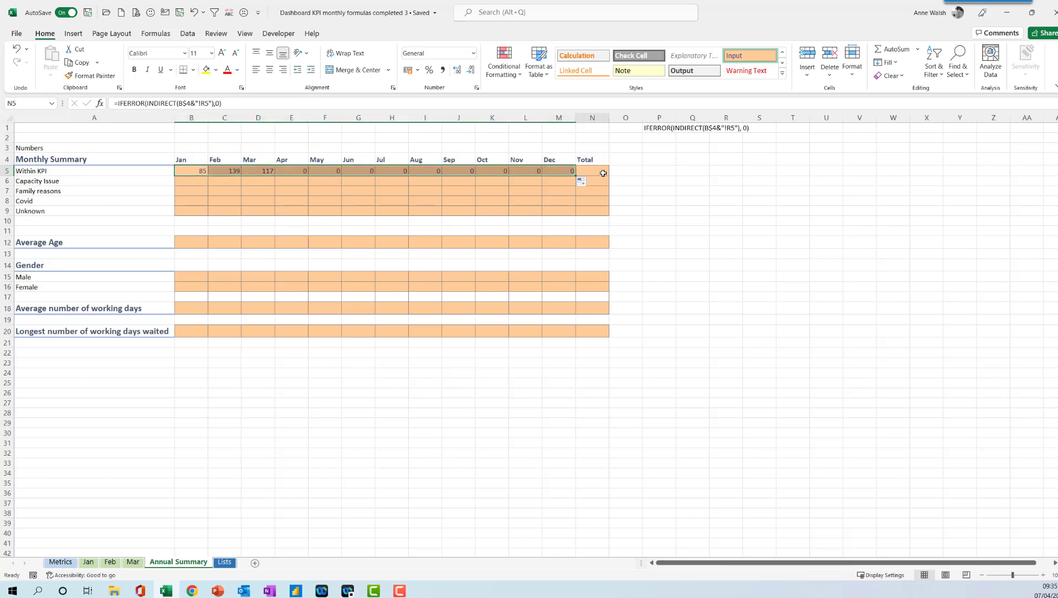
{"action": "left_click", "coordinate": [890, 49]}
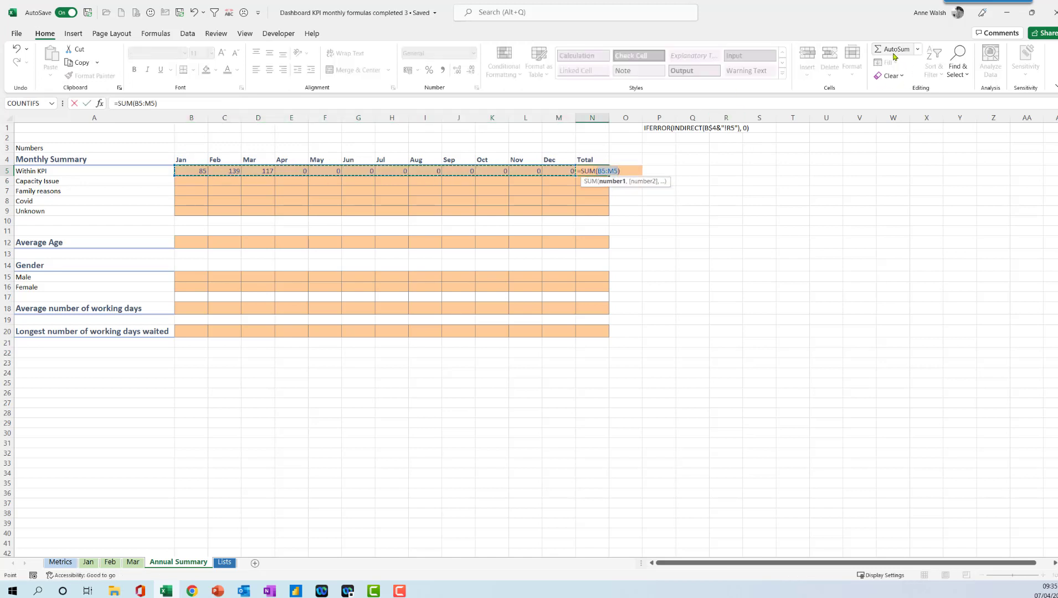
{"action": "key", "text": "Return"}
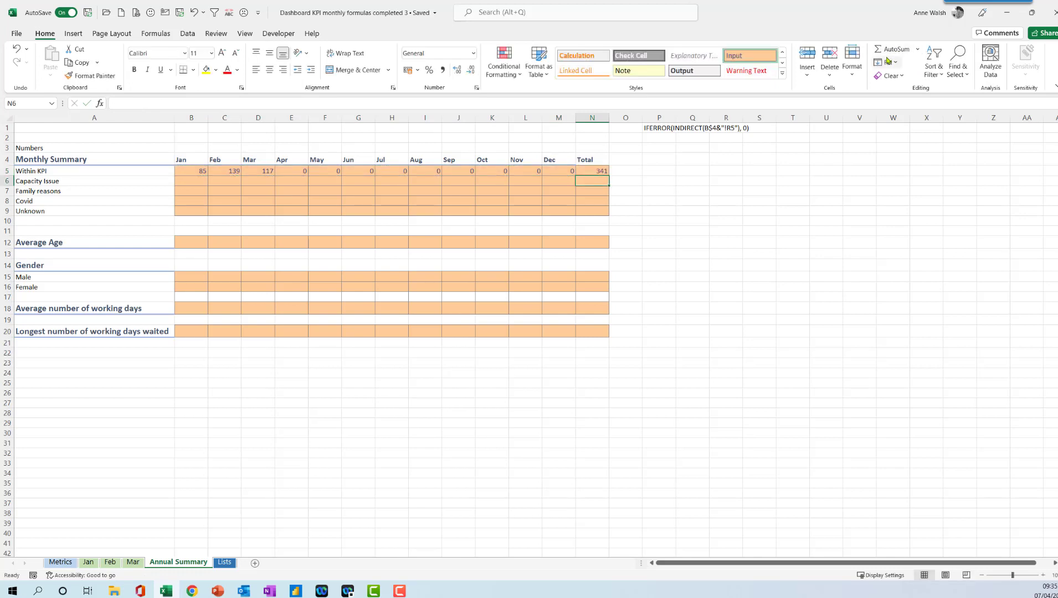
{"action": "left_click", "coordinate": [591, 171]}
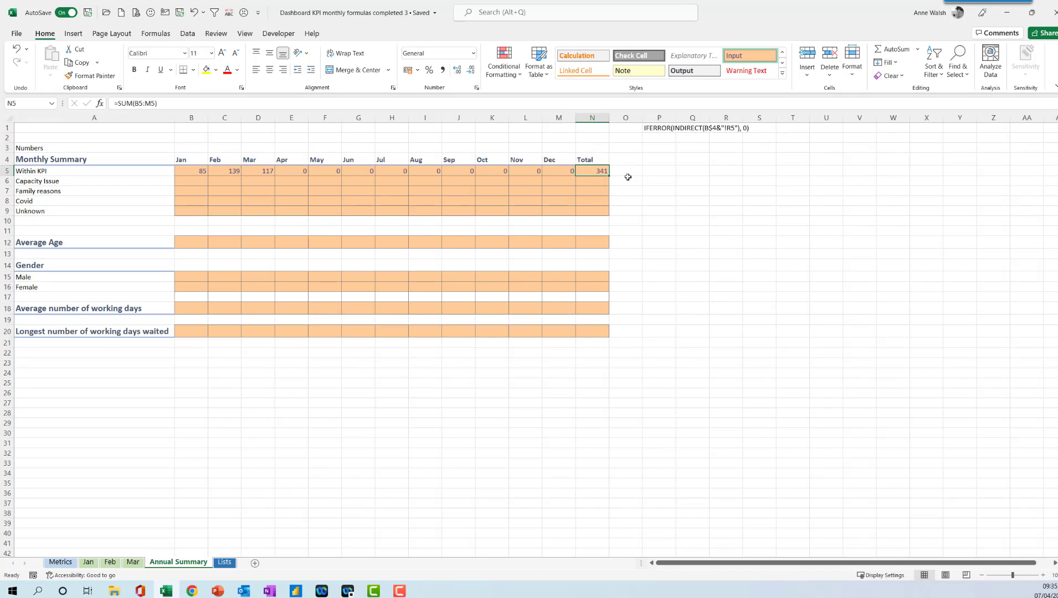
Fill B5's formula down to B9 for the other reason rows.
{"action": "left_click", "coordinate": [186, 173]}
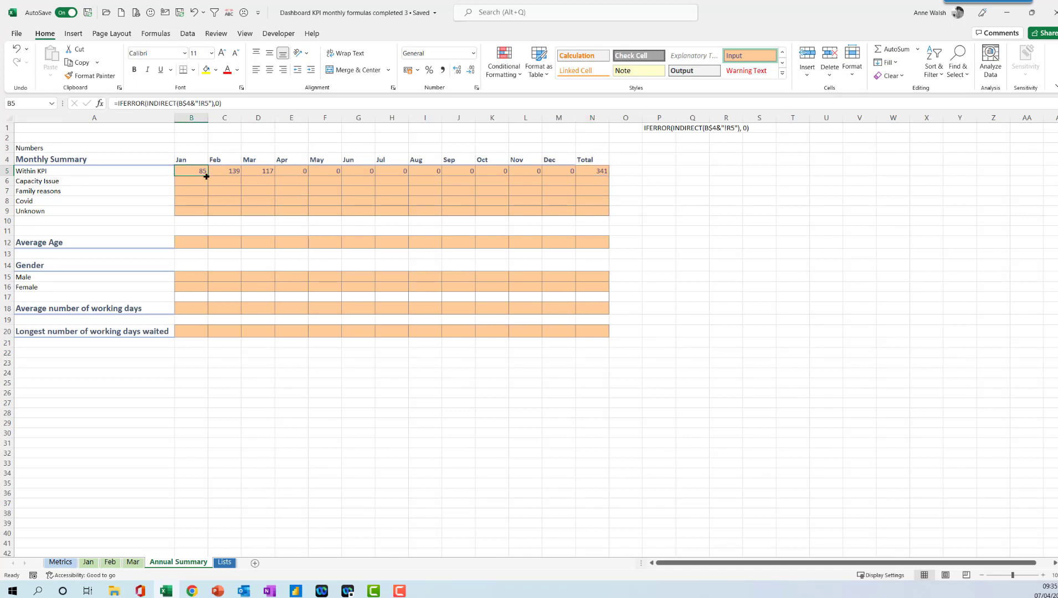
{"action": "left_click_drag", "start_coordinate": [206, 176], "coordinate": [202, 212]}
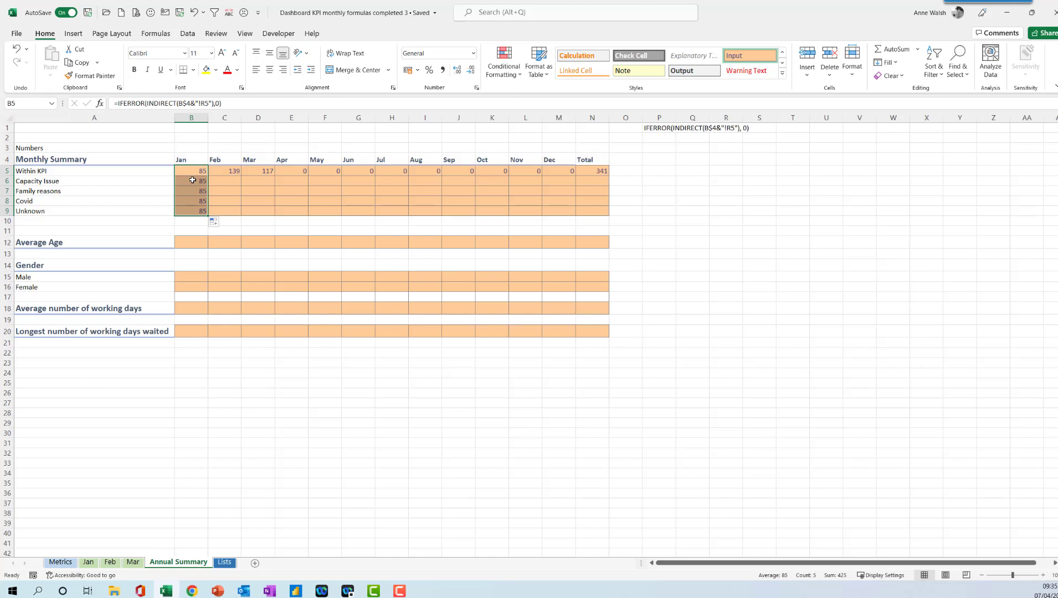
Check the Capacity Issue cell on the Jan sheet and change B6's formula to fetch R6.
{"action": "left_click", "coordinate": [193, 180]}
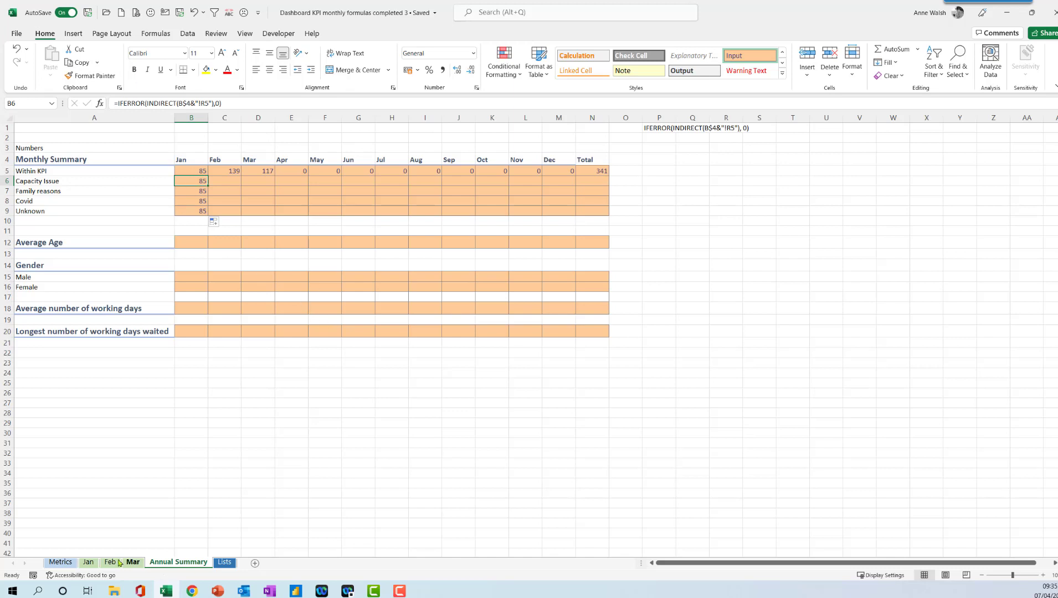
{"action": "left_click", "coordinate": [87, 563]}
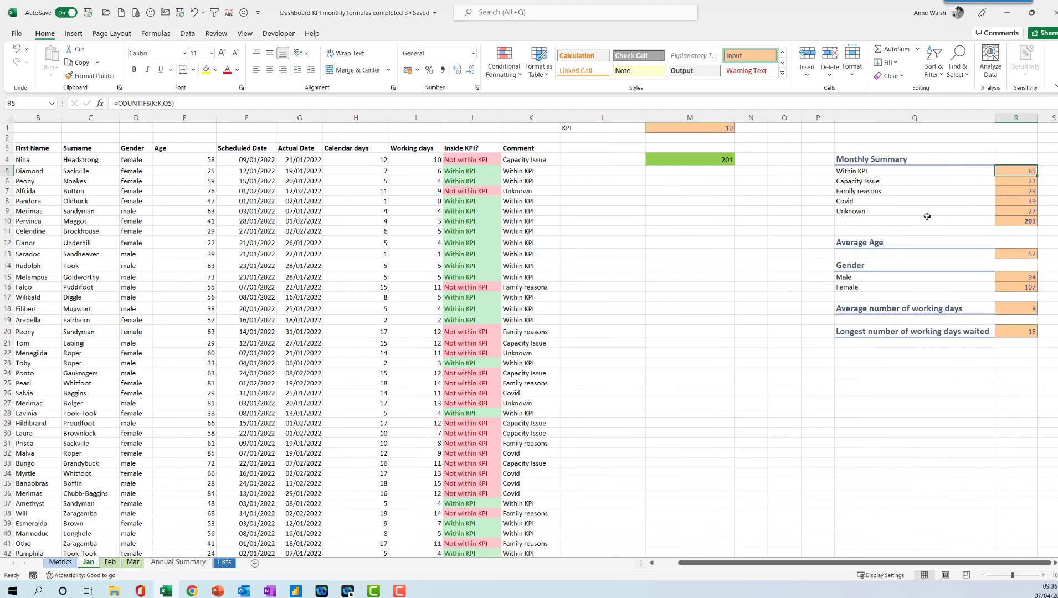
{"action": "left_click", "coordinate": [1024, 180]}
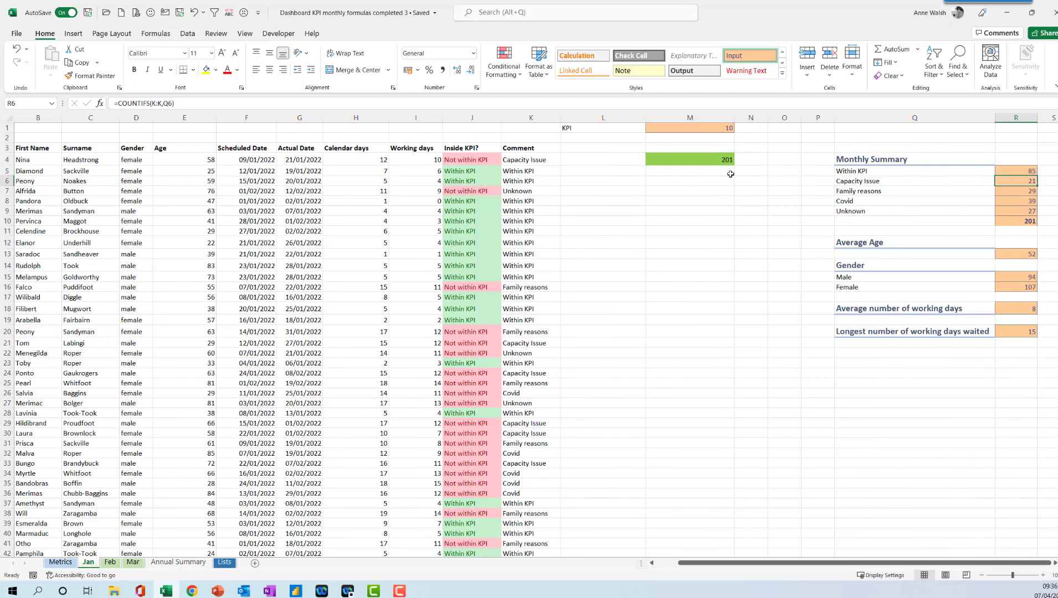
{"action": "left_click", "coordinate": [180, 563]}
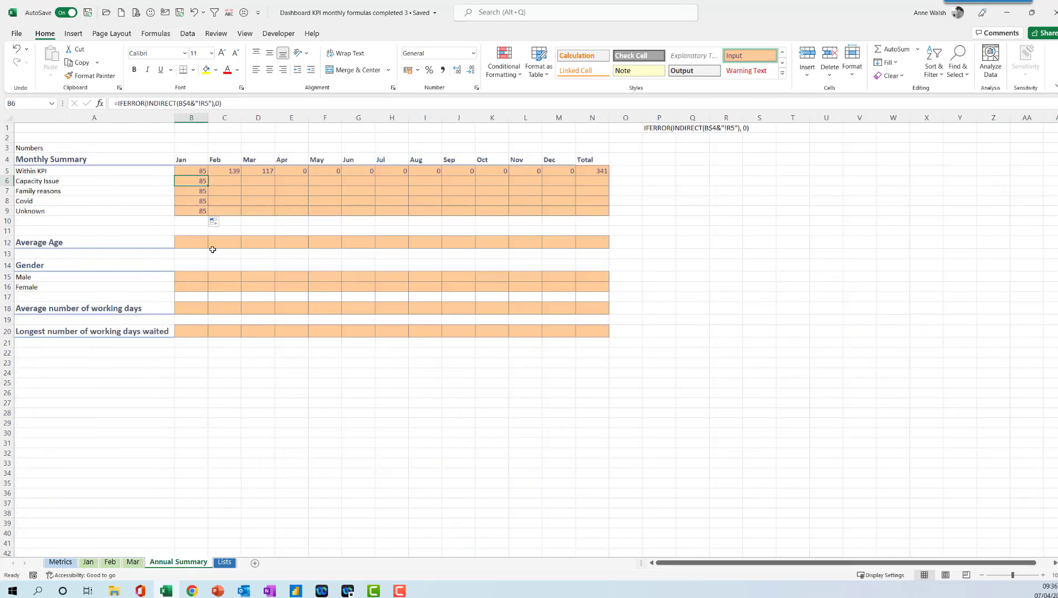
{"action": "left_click", "coordinate": [206, 104]}
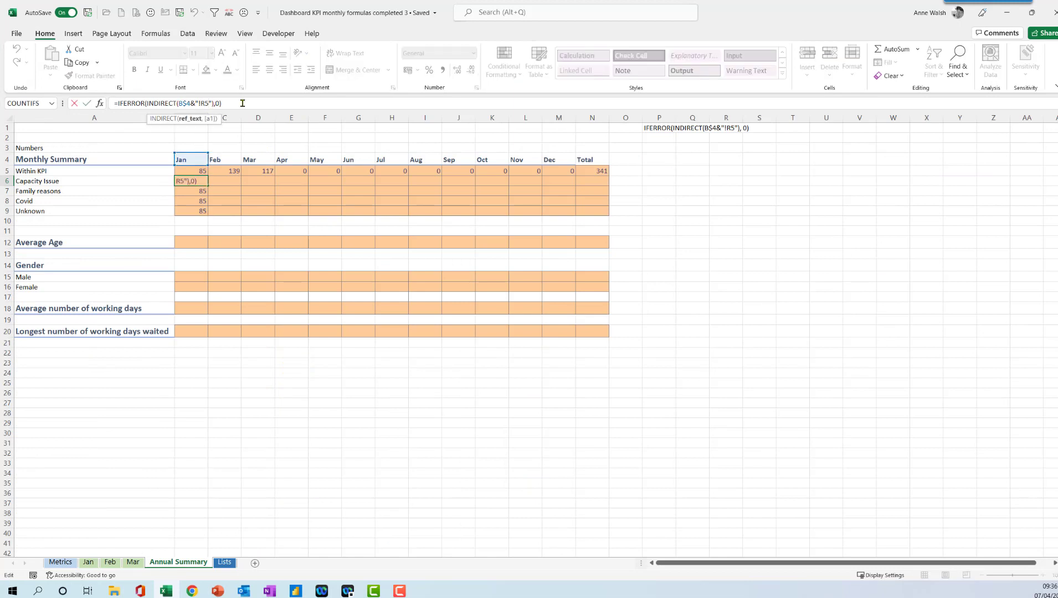
{"action": "key", "text": "Return"}
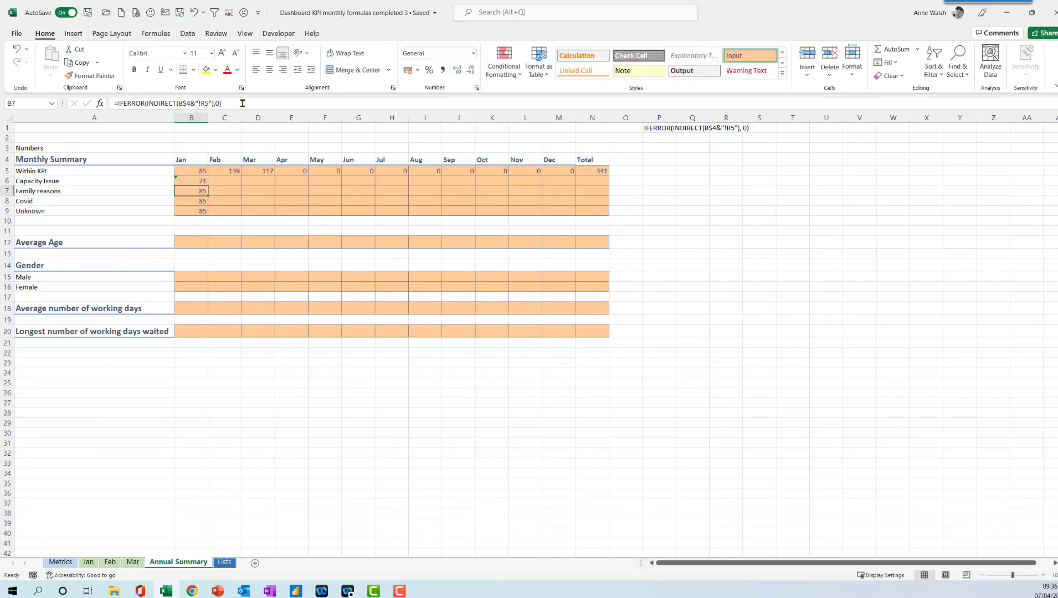
Change B7's formula to fetch R7 from the month sheet.
{"action": "left_click", "coordinate": [210, 103]}
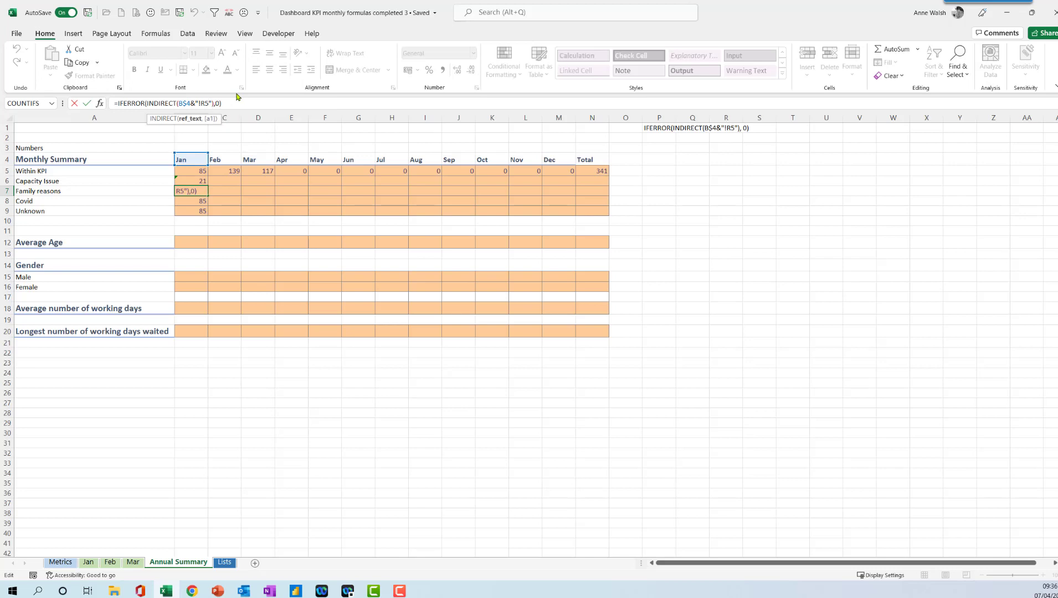
{"action": "key", "text": "BackSpace"}
{"action": "type", "text": "7"}
{"action": "key", "text": "Return"}
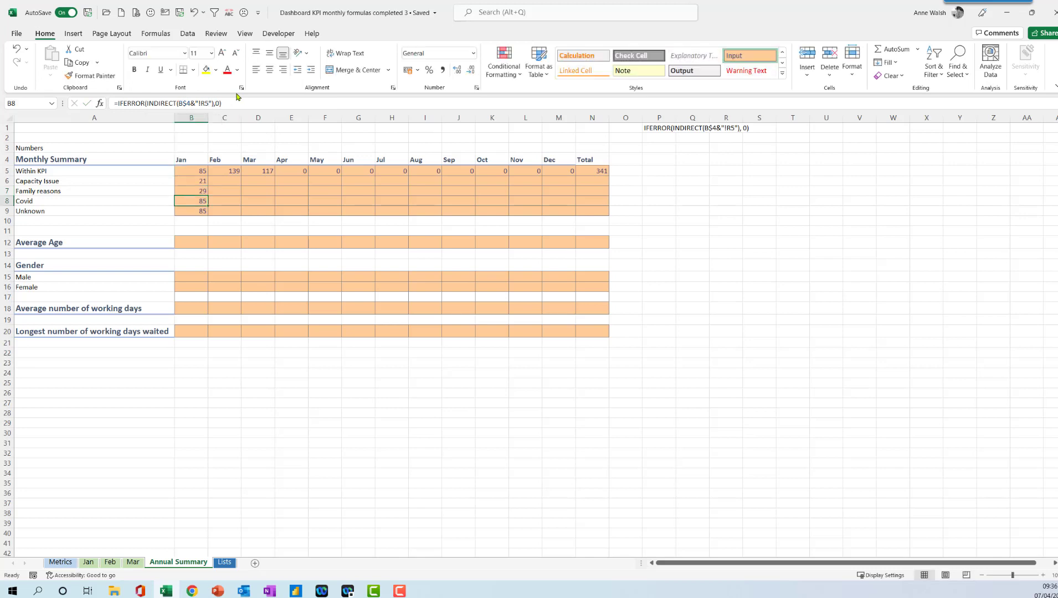
Change B8's formula to fetch R8 from the month sheet.
{"action": "left_click", "coordinate": [209, 104]}
{"action": "key", "text": "BackSpace"}
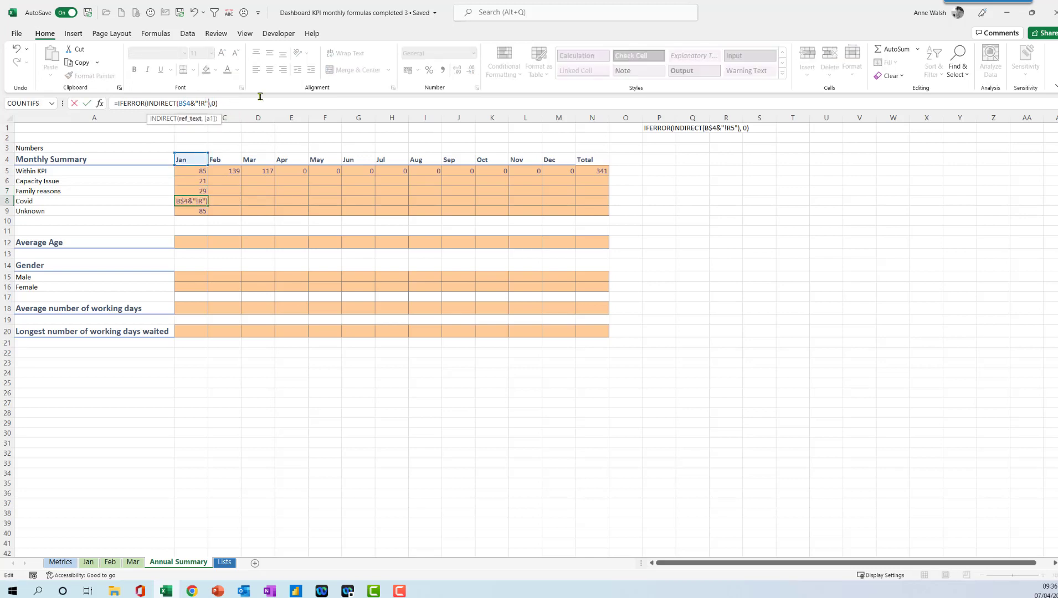
{"action": "type", "text": "8"}
{"action": "key", "text": "Return"}
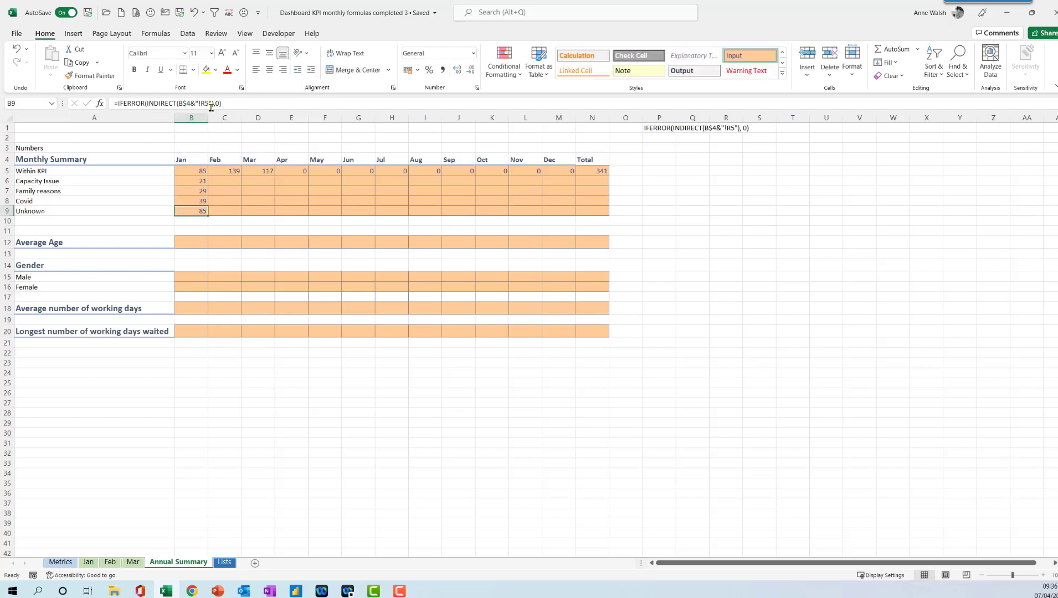
Change B9's formula to fetch R9 from the month sheet.
{"action": "left_click", "coordinate": [209, 103]}
{"action": "key", "text": "BackSpace"}
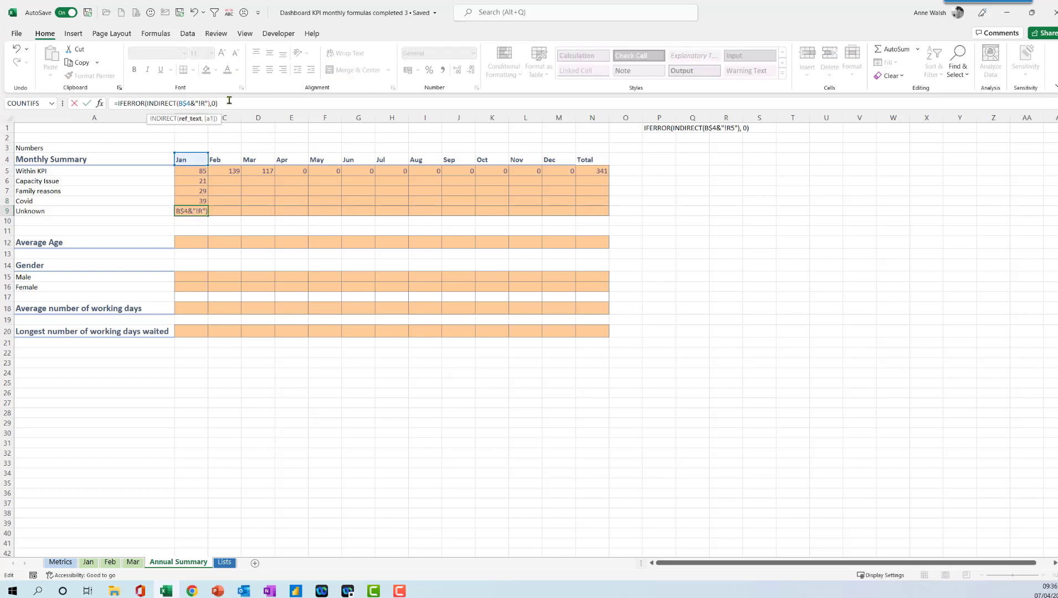
{"action": "type", "text": "9"}
{"action": "key", "text": "Return"}
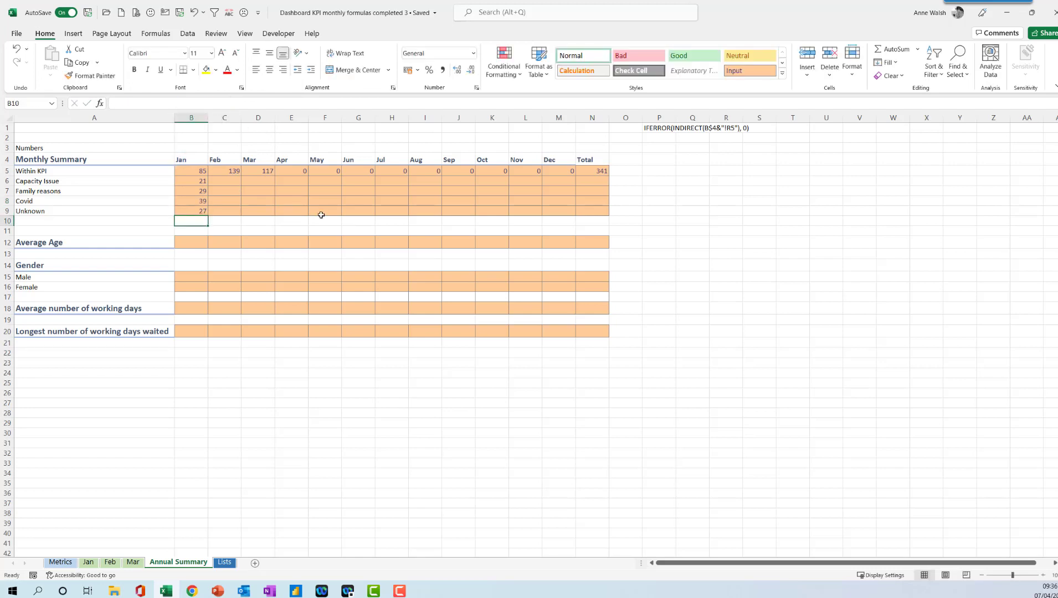
Total B5:B9 in B10 with AutoSum and compare it with the total on the Jan sheet.
{"action": "left_click", "coordinate": [898, 50]}
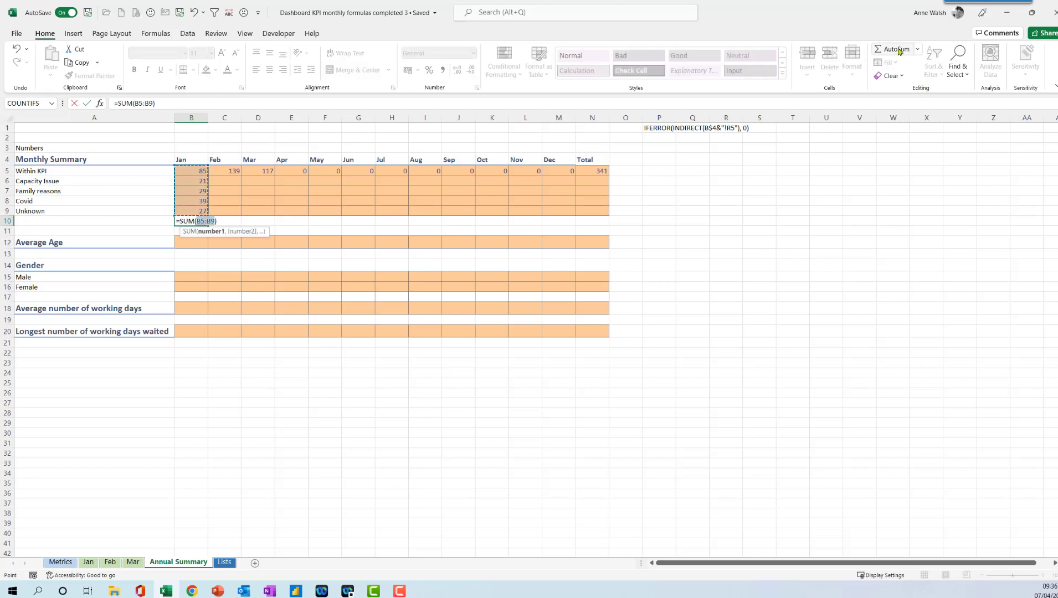
{"action": "key", "text": "Return"}
{"action": "left_click", "coordinate": [192, 222]}
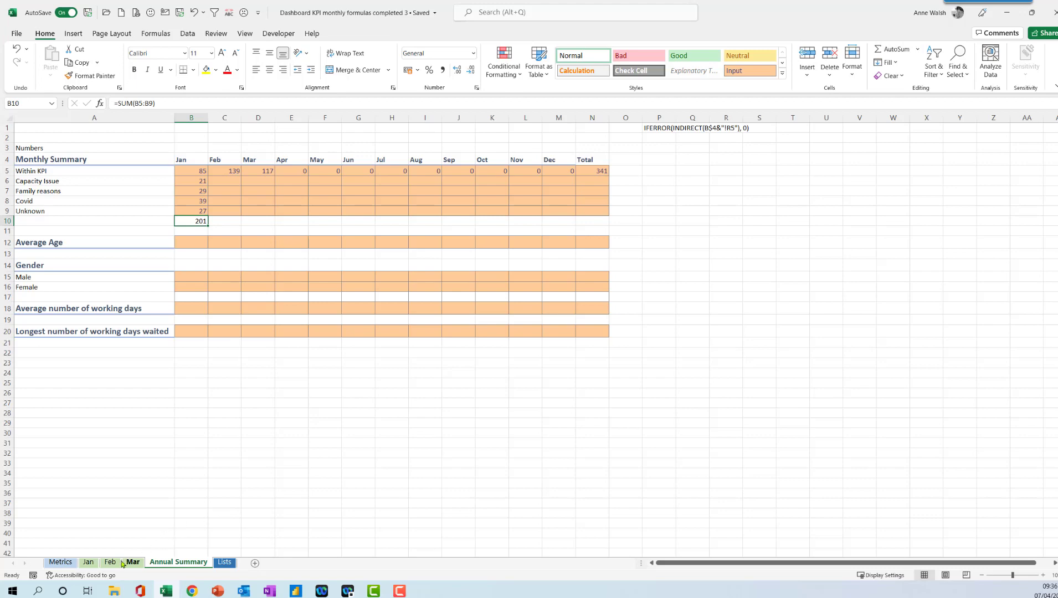
{"action": "left_click", "coordinate": [87, 565]}
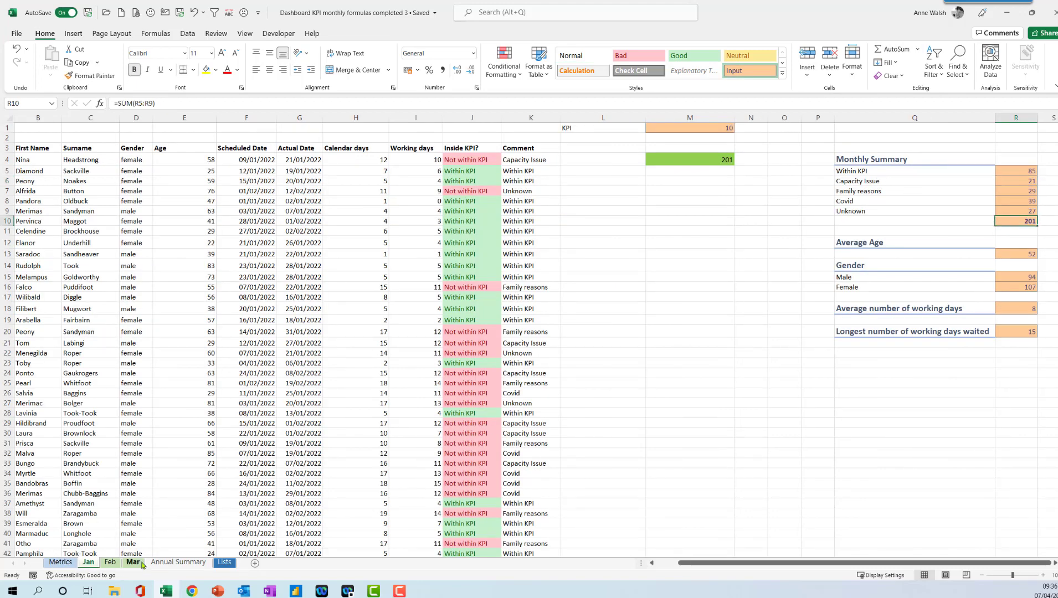
{"action": "left_click", "coordinate": [178, 563]}
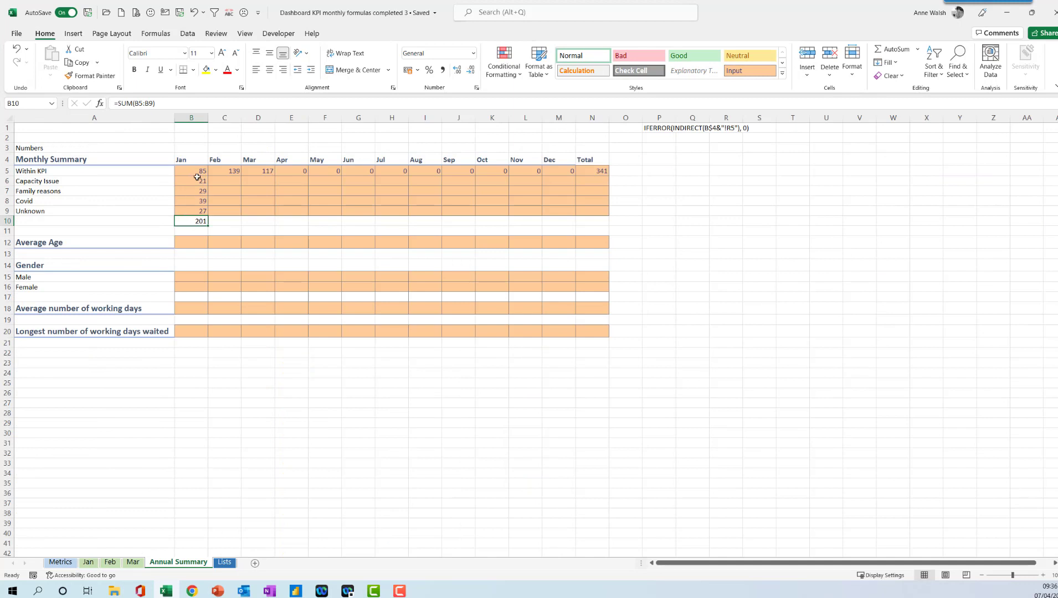
Fill the reason formulas in B6:B9 across to Dec, and fill the N5 total down to N9.
{"action": "left_click_drag", "start_coordinate": [197, 177], "coordinate": [195, 213]}
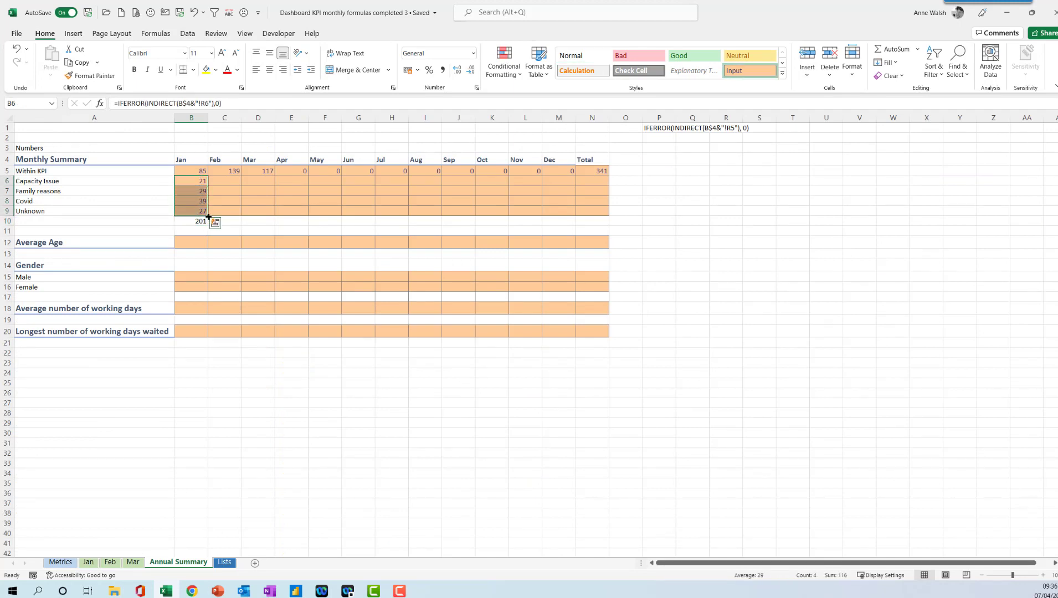
{"action": "left_click_drag", "start_coordinate": [208, 216], "coordinate": [574, 215]}
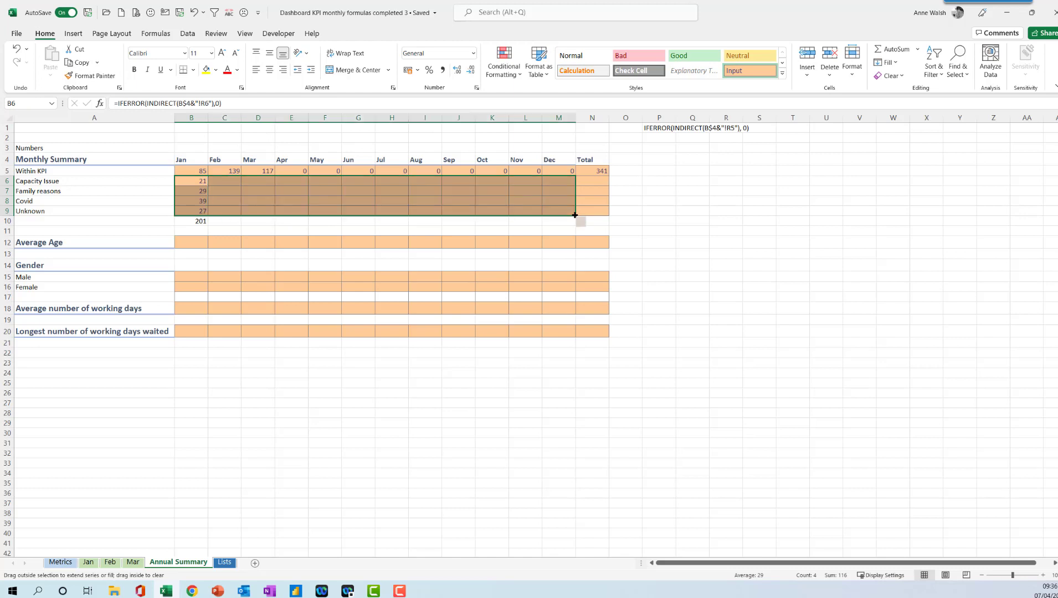
{"action": "left_click", "coordinate": [602, 172]}
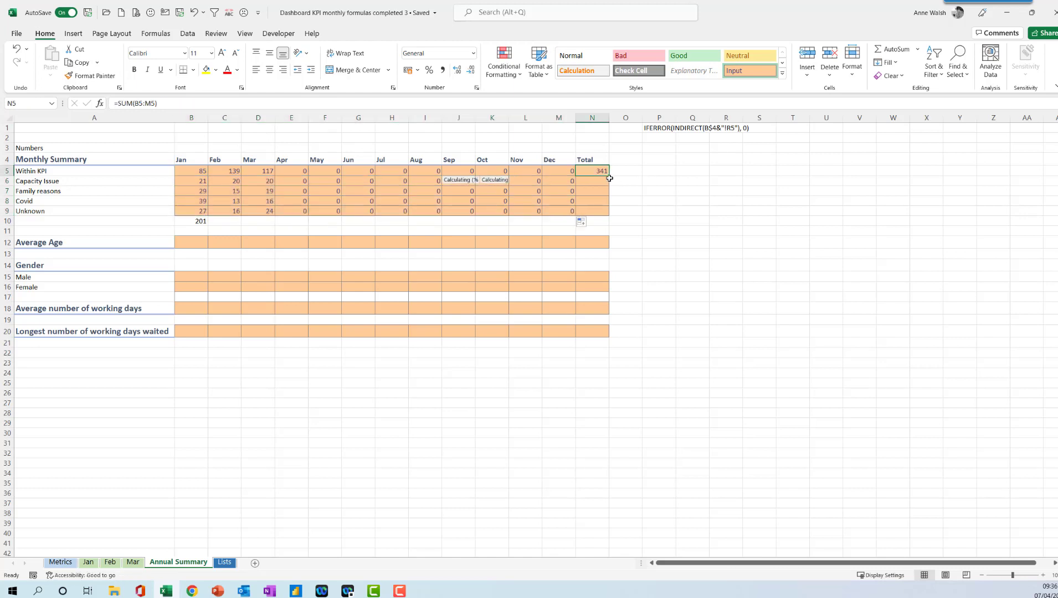
{"action": "left_click_drag", "start_coordinate": [609, 179], "coordinate": [609, 217]}
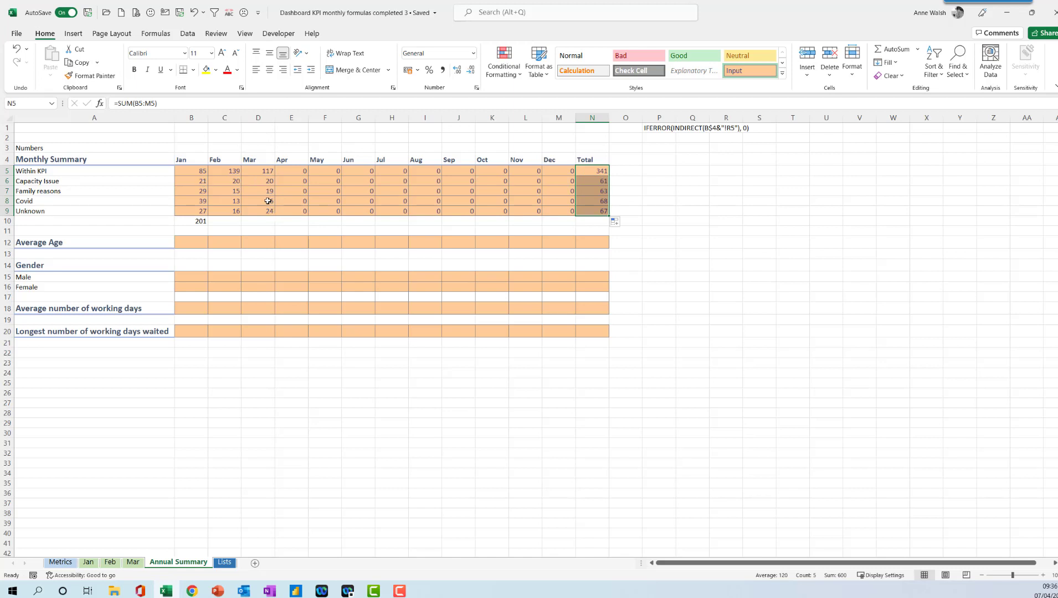
Compare March's Capacity Issue figure with the Capacity Issue cell on the Mar sheet.
{"action": "left_click", "coordinate": [270, 182]}
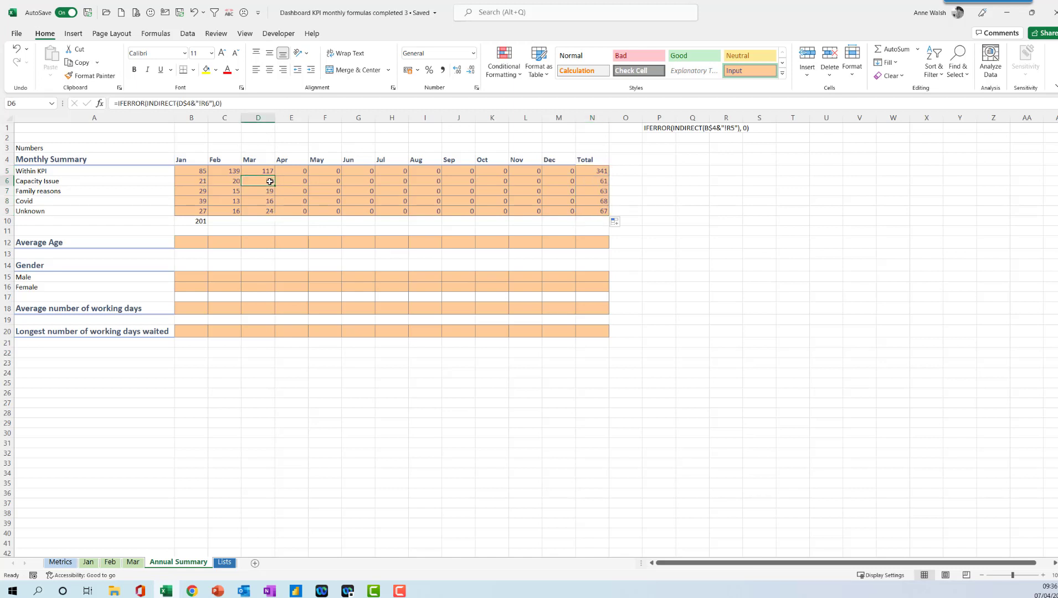
{"action": "left_click", "coordinate": [133, 562]}
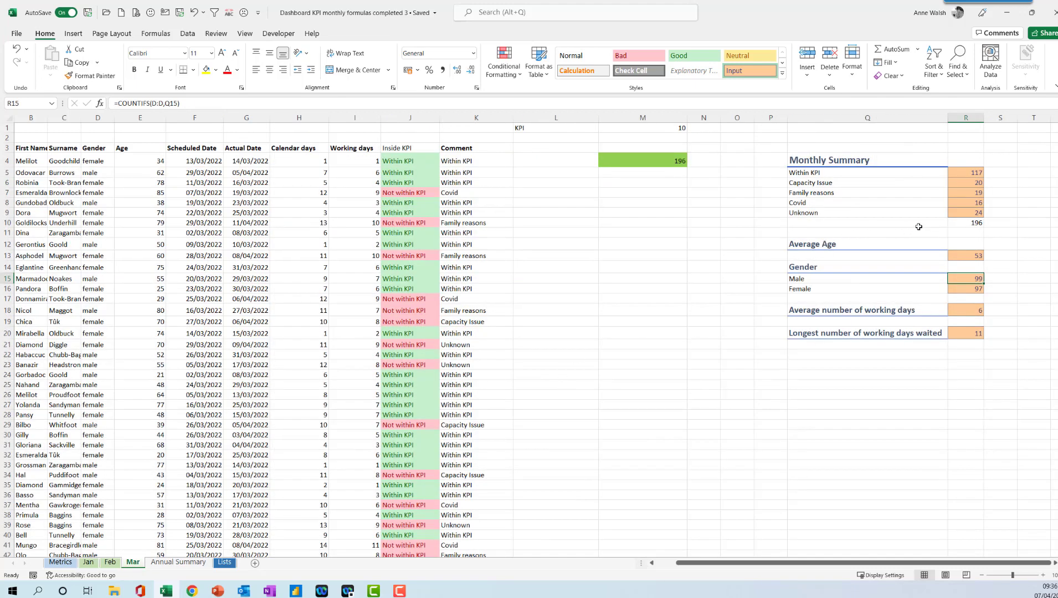
{"action": "left_click", "coordinate": [972, 186]}
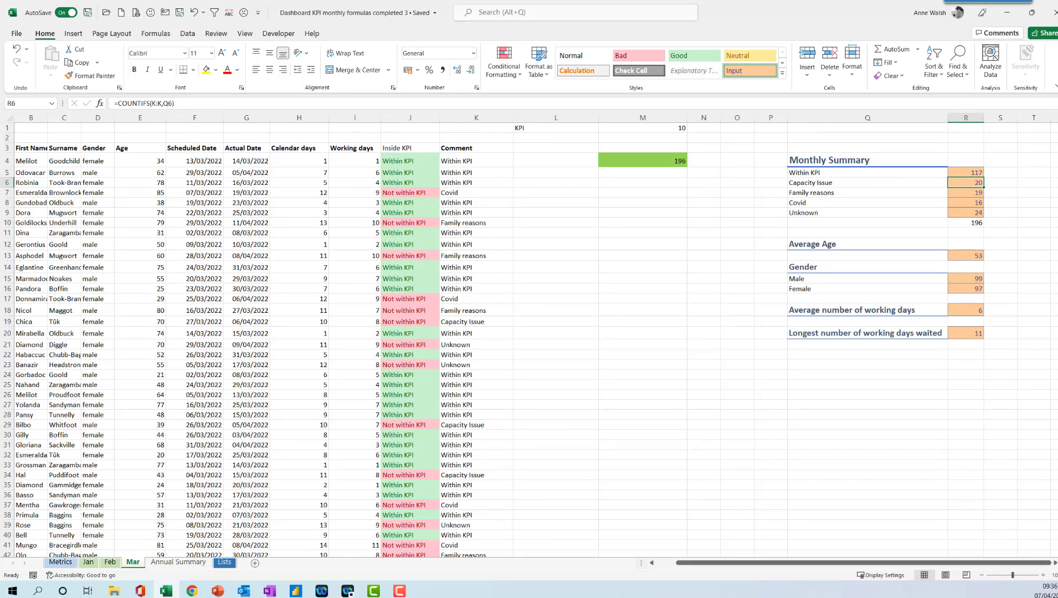
{"action": "left_click", "coordinate": [178, 562]}
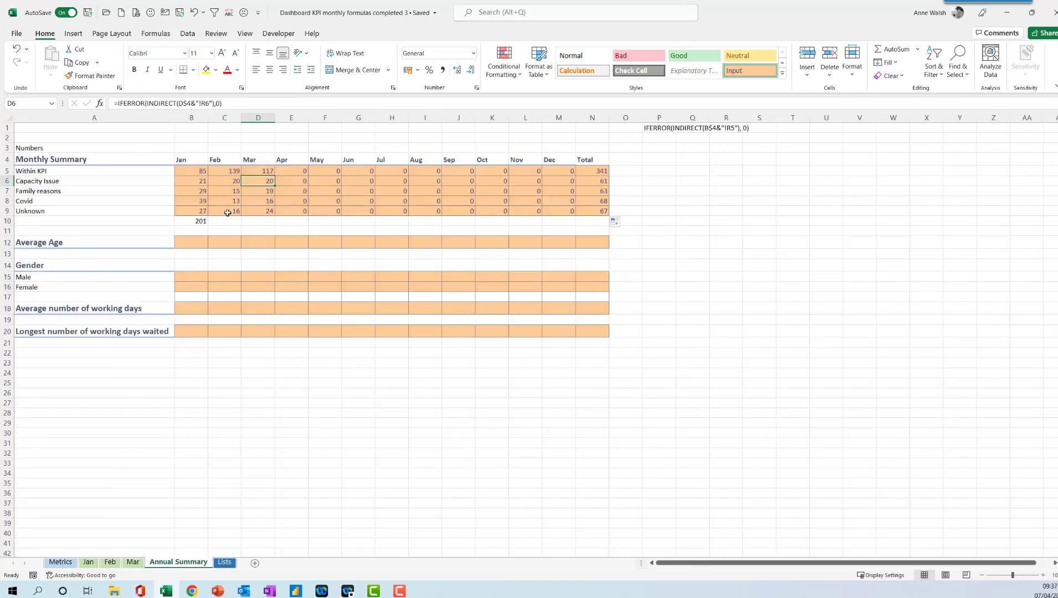
Fill B10's SUM formula across the row to N10.
{"action": "left_click", "coordinate": [204, 221]}
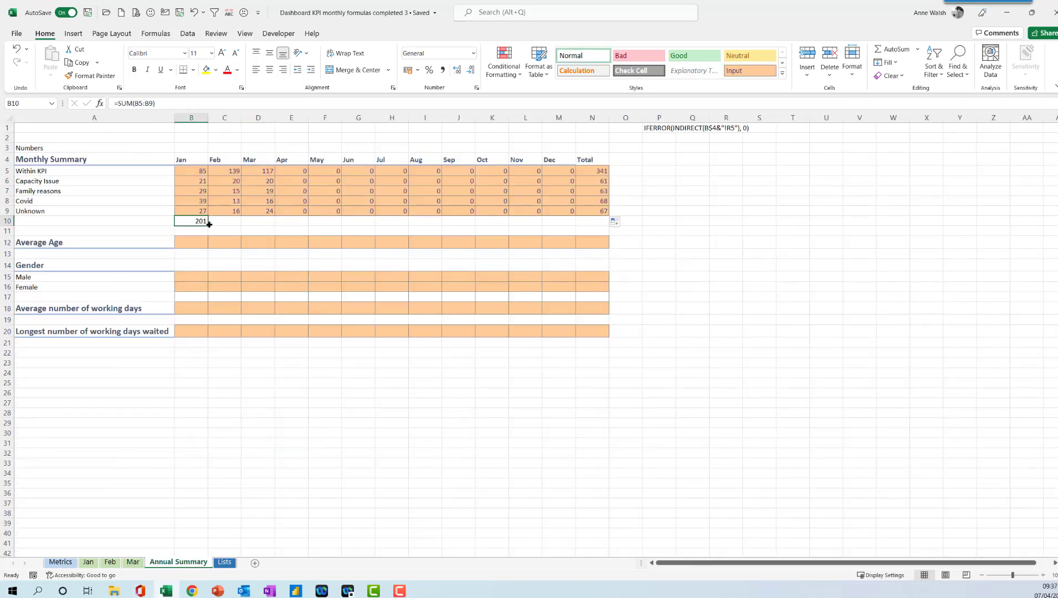
{"action": "left_click_drag", "start_coordinate": [209, 225], "coordinate": [602, 235]}
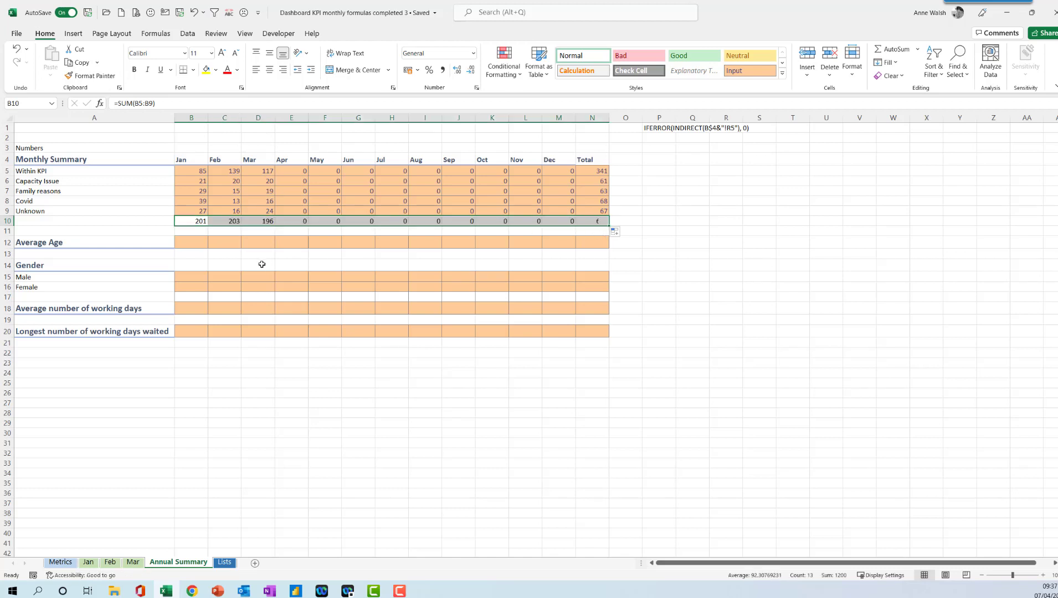
{"action": "left_click", "coordinate": [194, 245]}
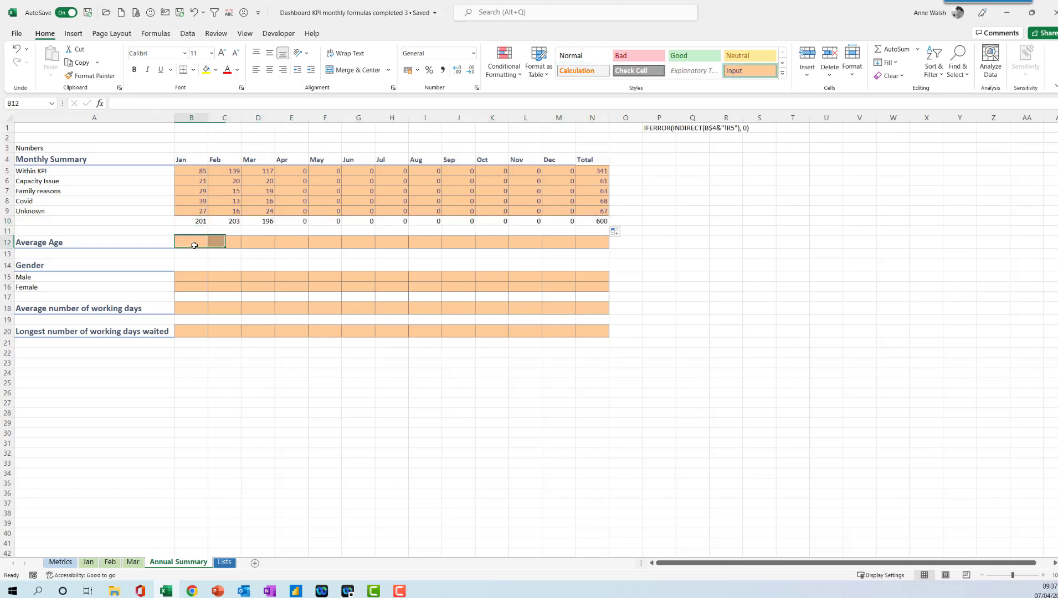
Copy B5's formula text into B12 and re-enter it as a formula.
{"action": "left_click", "coordinate": [193, 172]}
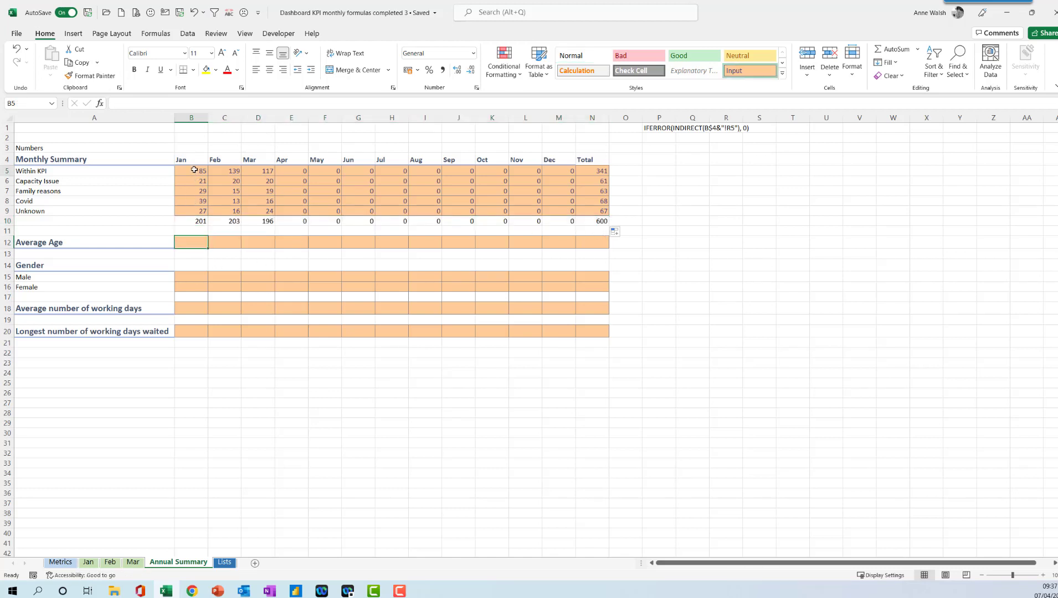
{"action": "left_click_drag", "start_coordinate": [222, 104], "coordinate": [118, 100]}
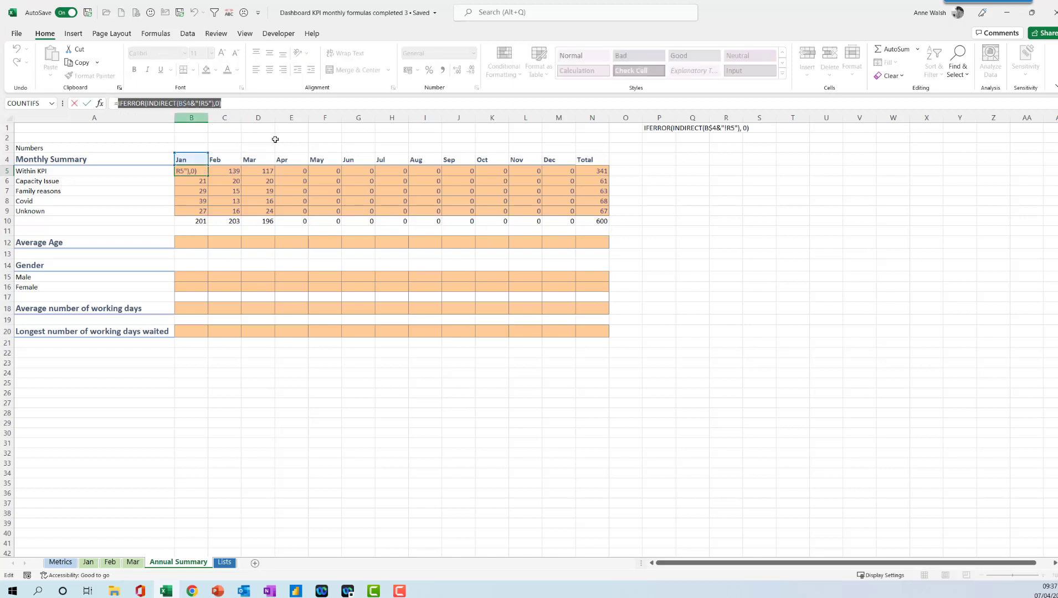
{"action": "key", "text": "ctrl+c"}
{"action": "key", "text": "Escape"}
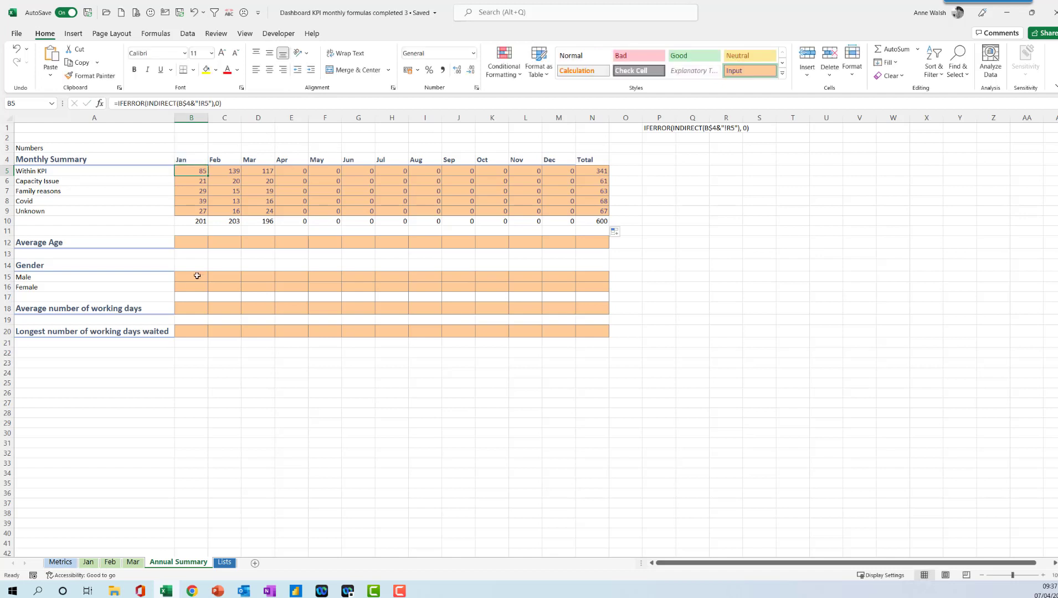
{"action": "left_click", "coordinate": [197, 245]}
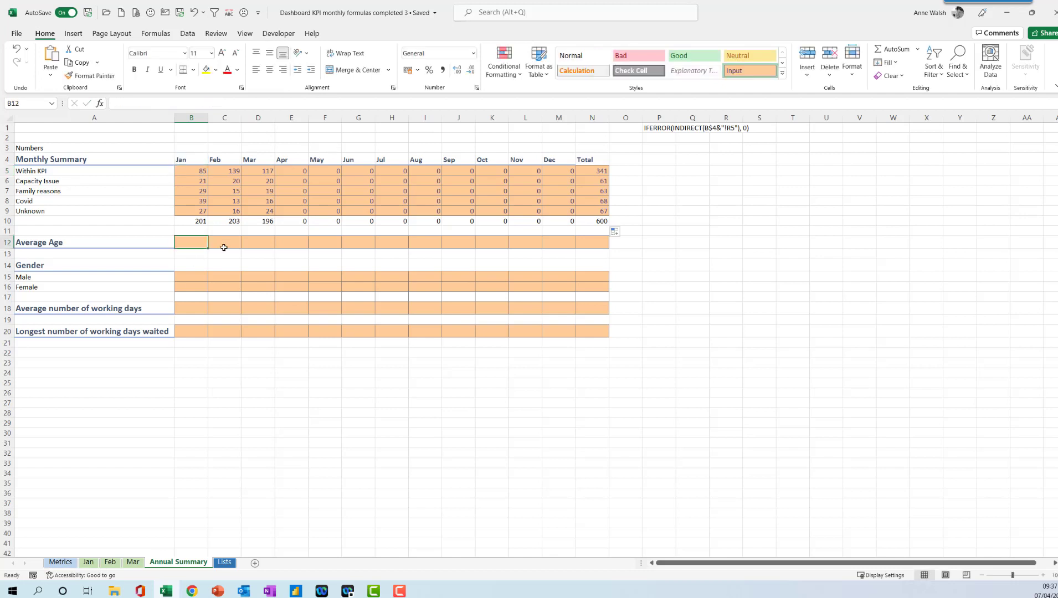
{"action": "key", "text": "ctrl+v"}
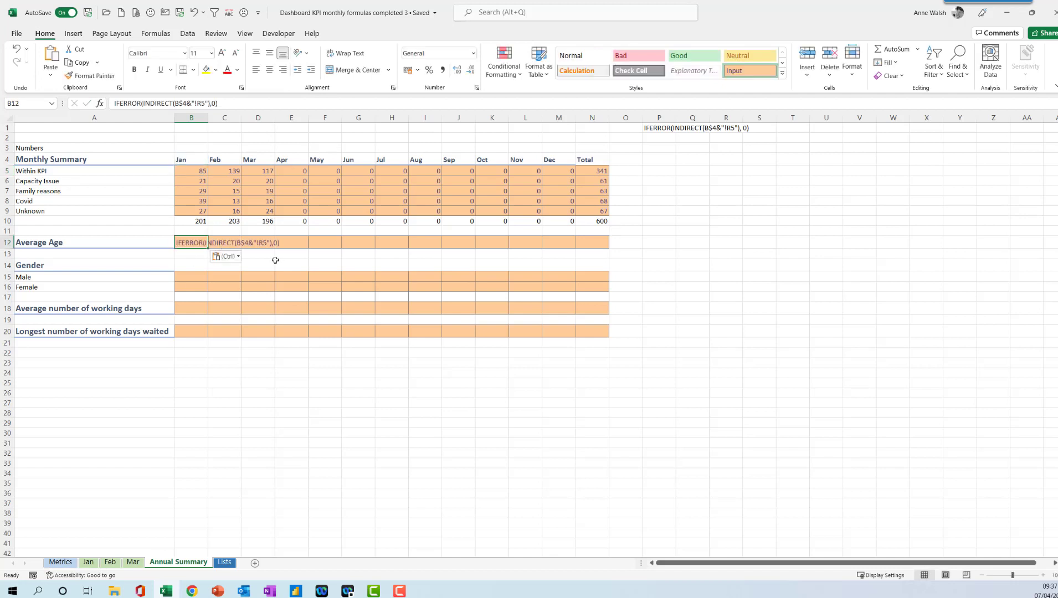
{"action": "left_click", "coordinate": [116, 103]}
{"action": "type", "text": "="}
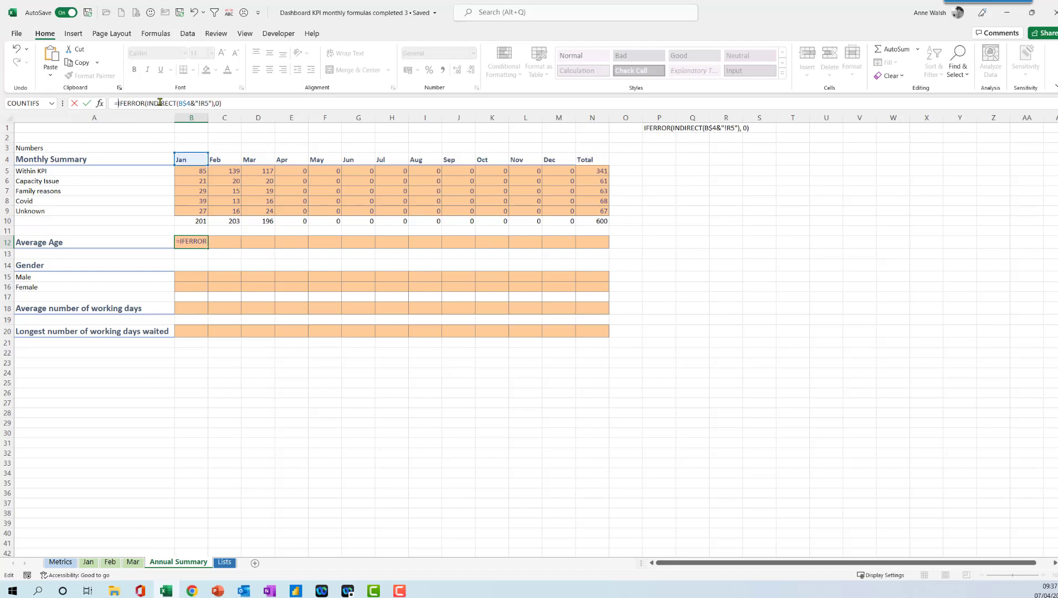
{"action": "key", "text": "Return"}
Check the Average Age cell on the Jan sheet and change B12's formula to fetch R13.
{"action": "left_click", "coordinate": [190, 244]}
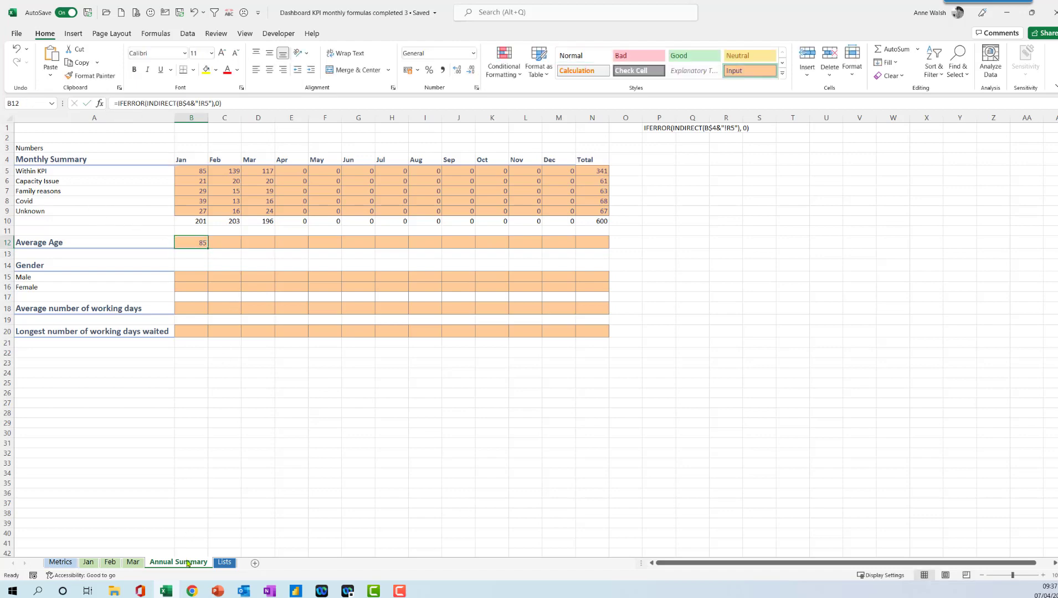
{"action": "left_click", "coordinate": [88, 562]}
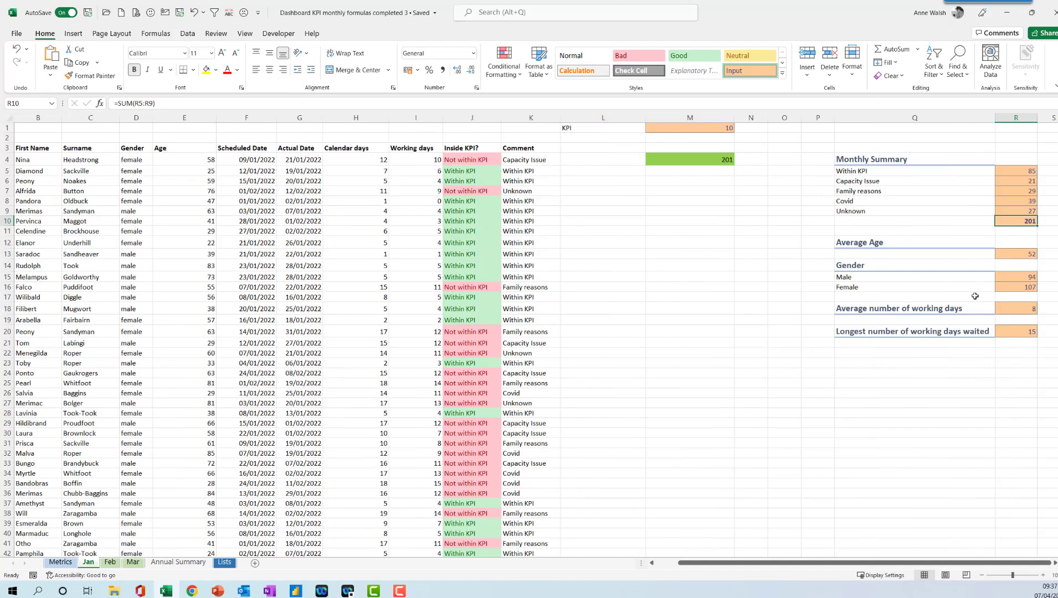
{"action": "left_click", "coordinate": [1027, 253]}
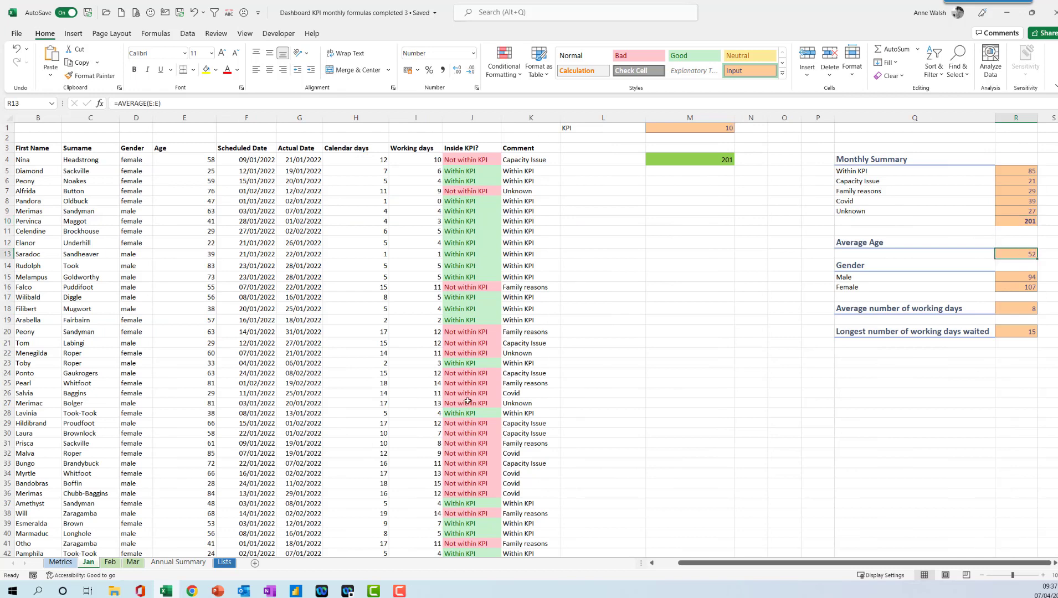
{"action": "left_click", "coordinate": [191, 563]}
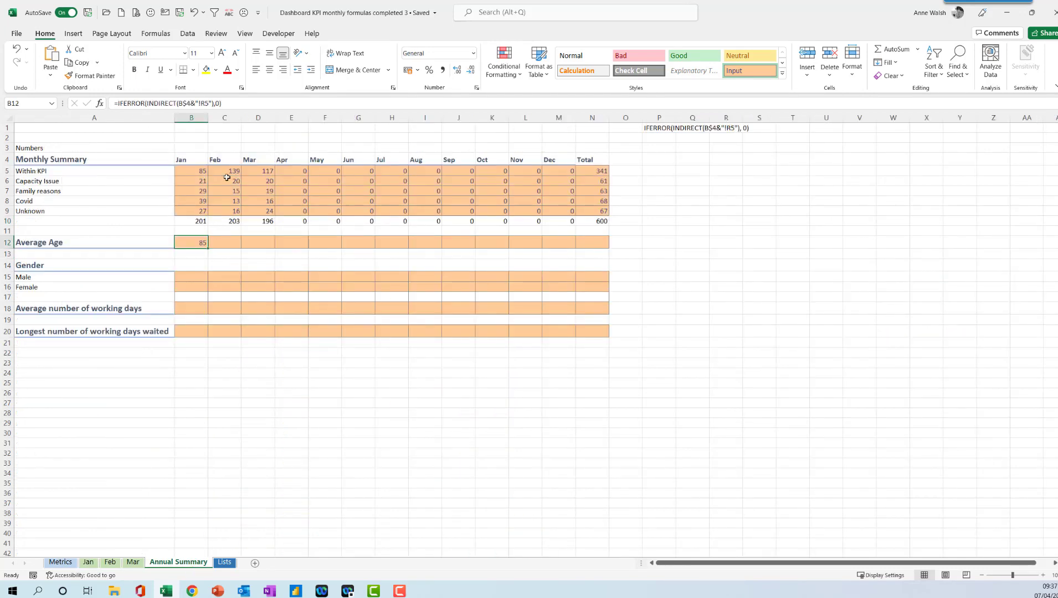
{"action": "left_click", "coordinate": [207, 103]}
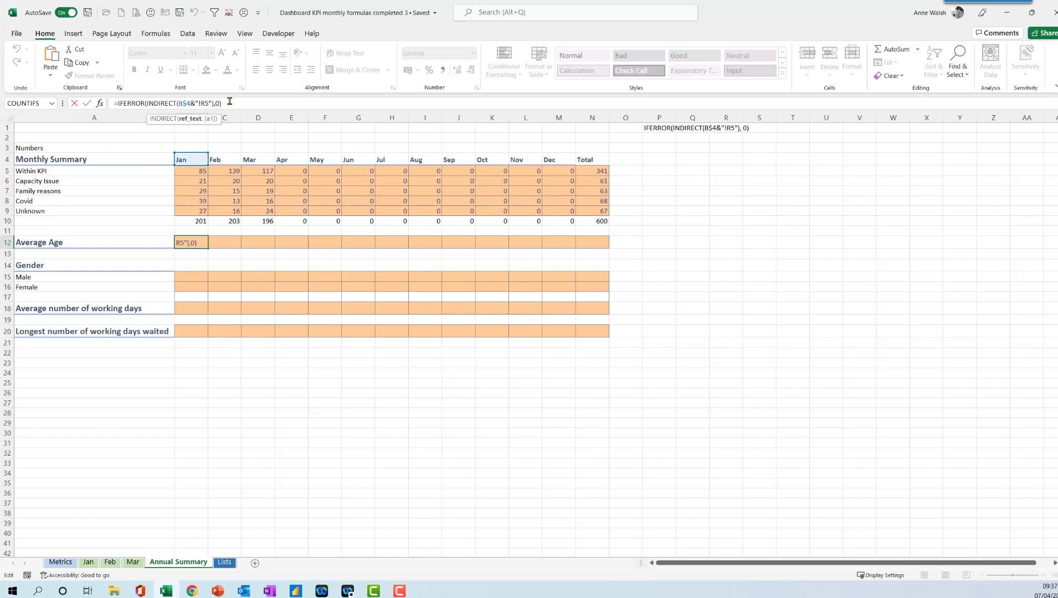
{"action": "key", "text": "BackSpace"}
{"action": "type", "text": "13"}
{"action": "key", "text": "Return"}
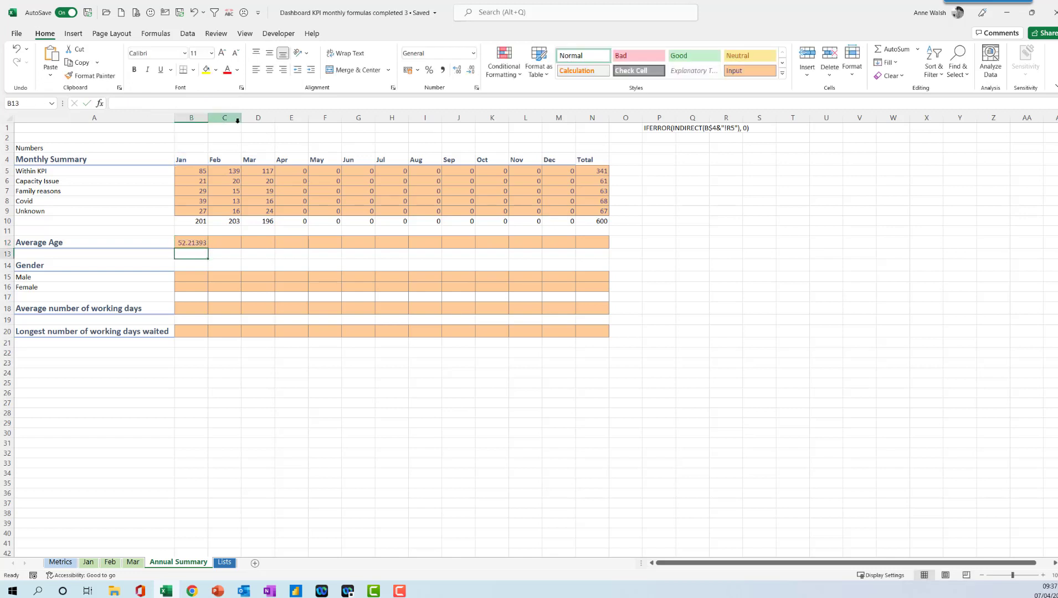
Remove B12's decimal places and fill its formula across to Dec.
{"action": "left_click", "coordinate": [194, 243]}
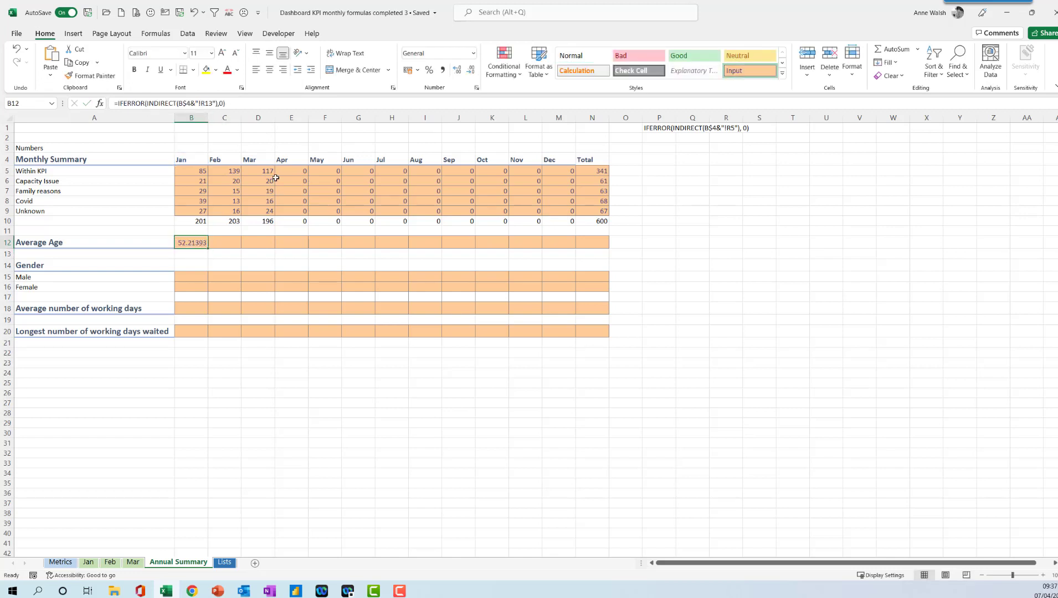
{"action": "left_click", "coordinate": [471, 71]}
{"action": "left_click", "coordinate": [472, 71]}
{"action": "left_click_drag", "start_coordinate": [209, 250], "coordinate": [563, 255]}
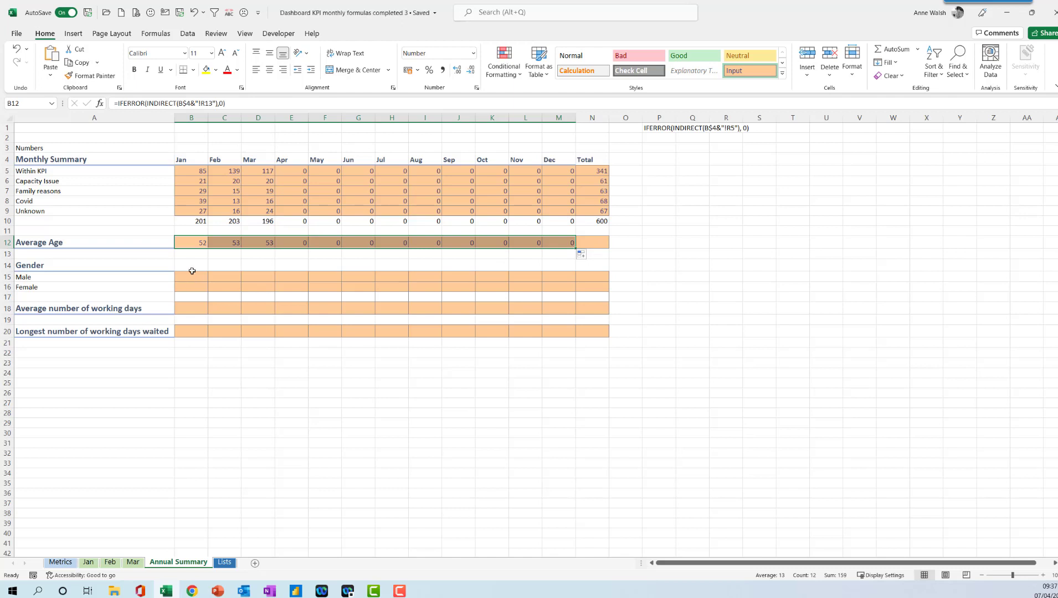
{"action": "left_click", "coordinate": [192, 242]}
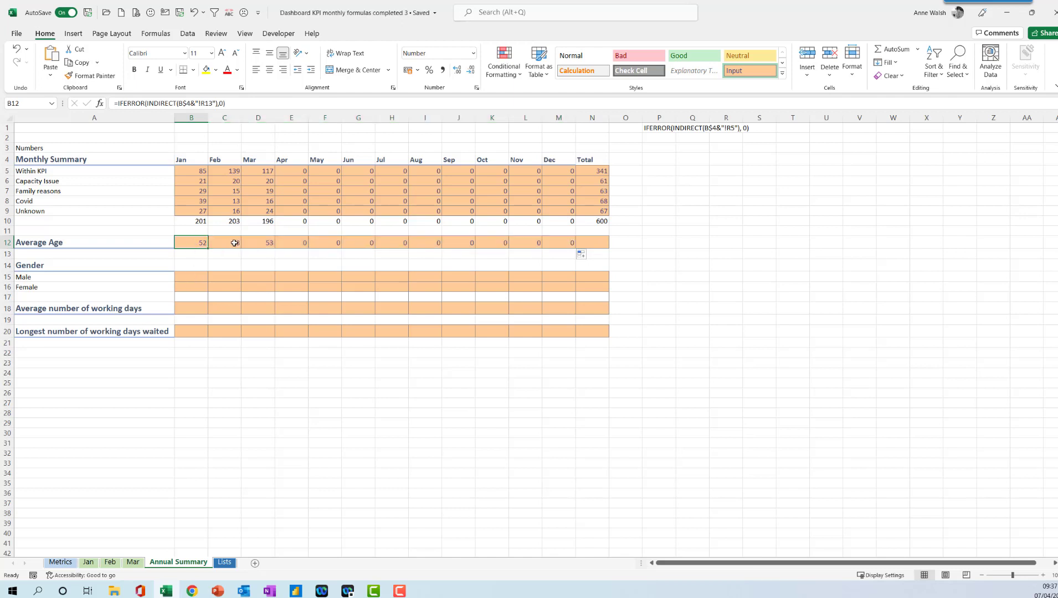
{"action": "key", "text": "ctrl+c"}
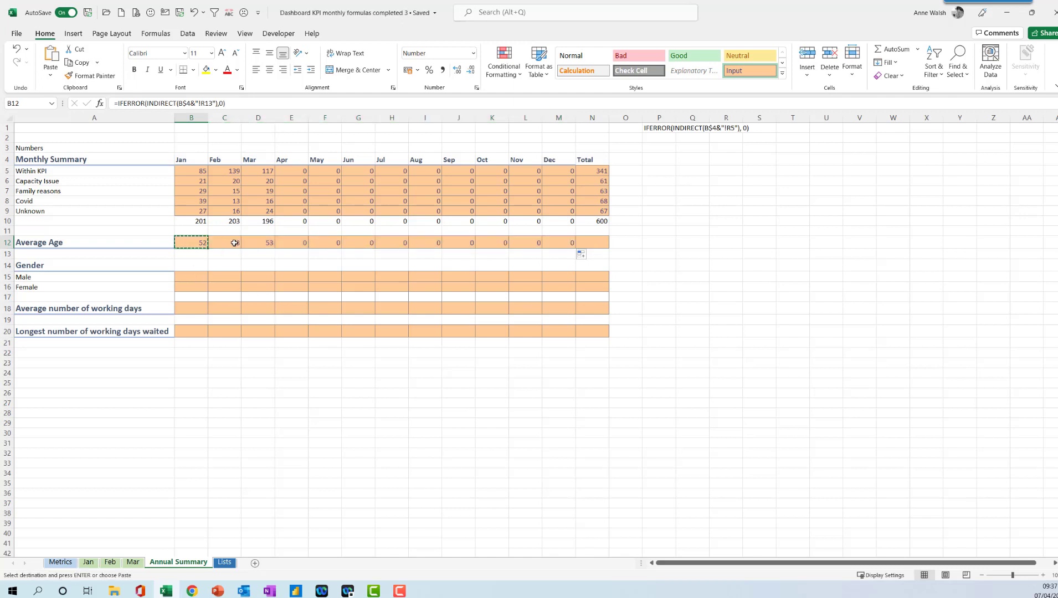
{"action": "key", "text": "Escape"}
{"action": "left_click", "coordinate": [198, 278]}
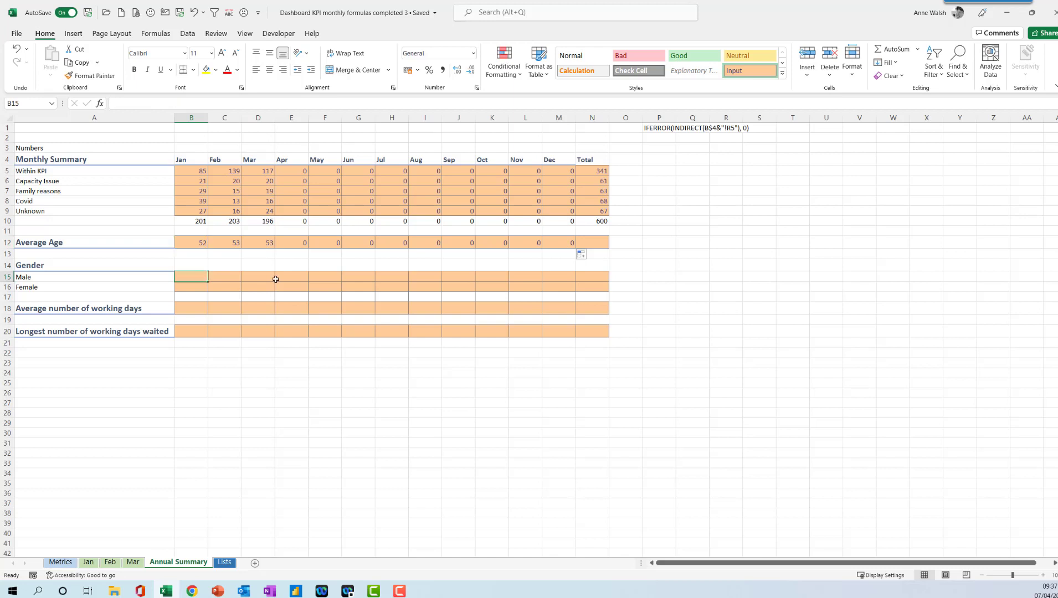
{"action": "left_click", "coordinate": [198, 245]}
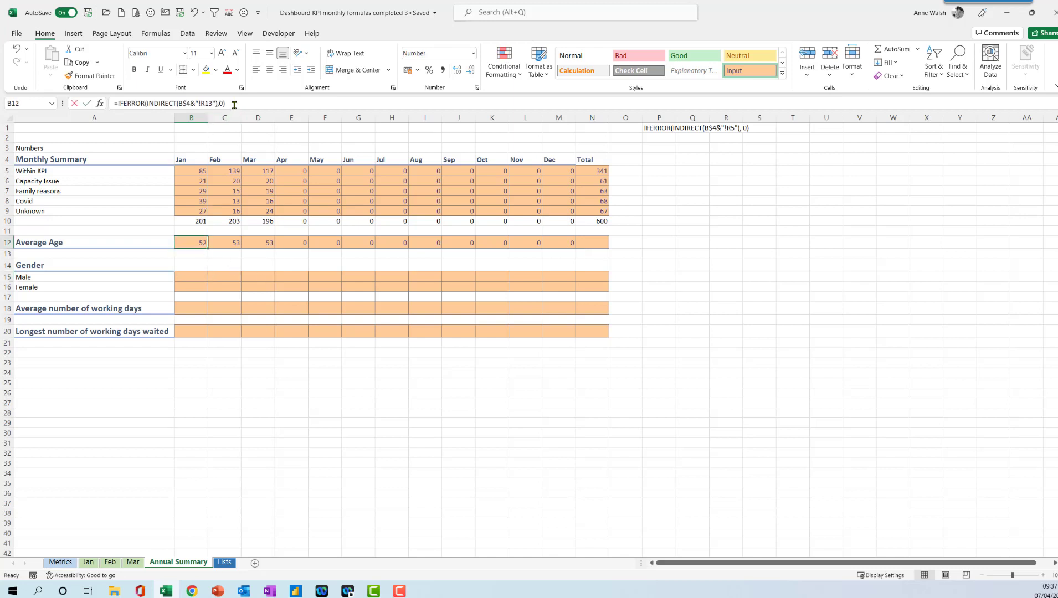
Copy B12's formula text and paste it into B15 for Male.
{"action": "left_click_drag", "start_coordinate": [225, 103], "coordinate": [117, 103]}
{"action": "key", "text": "ctrl+c"}
{"action": "key", "text": "Escape"}
{"action": "left_click", "coordinate": [188, 278]}
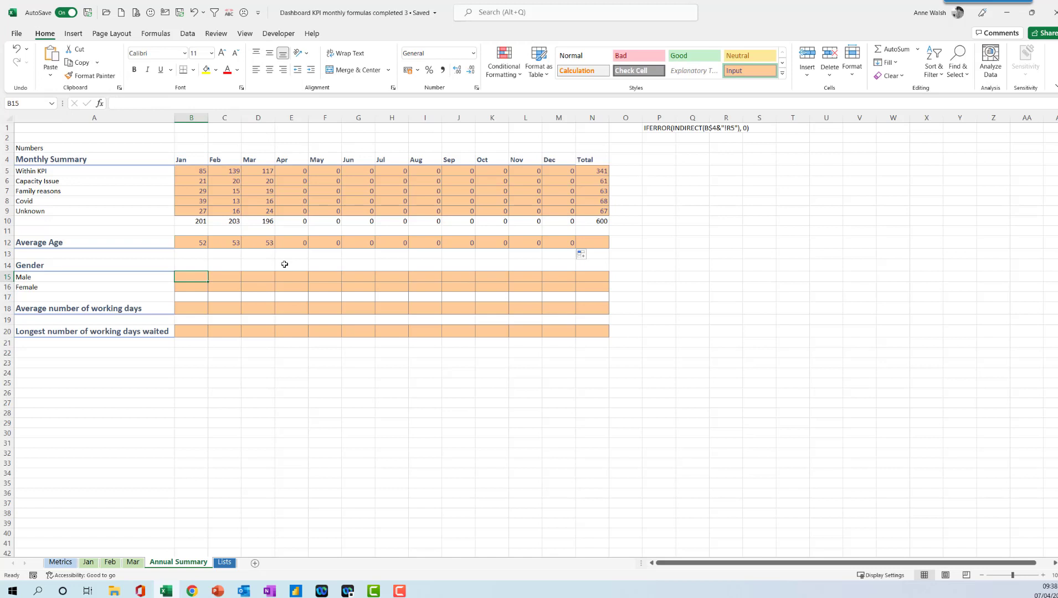
{"action": "key", "text": "ctrl+v"}
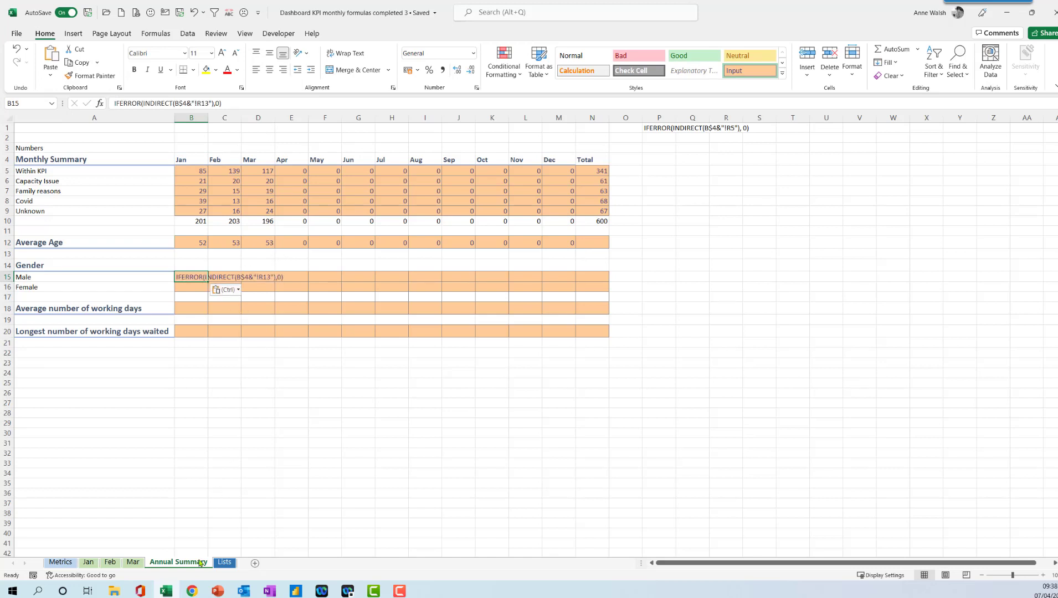
Check the Male cell on the Feb sheet and re-enter B15 as a formula fetching R15.
{"action": "left_click", "coordinate": [110, 562]}
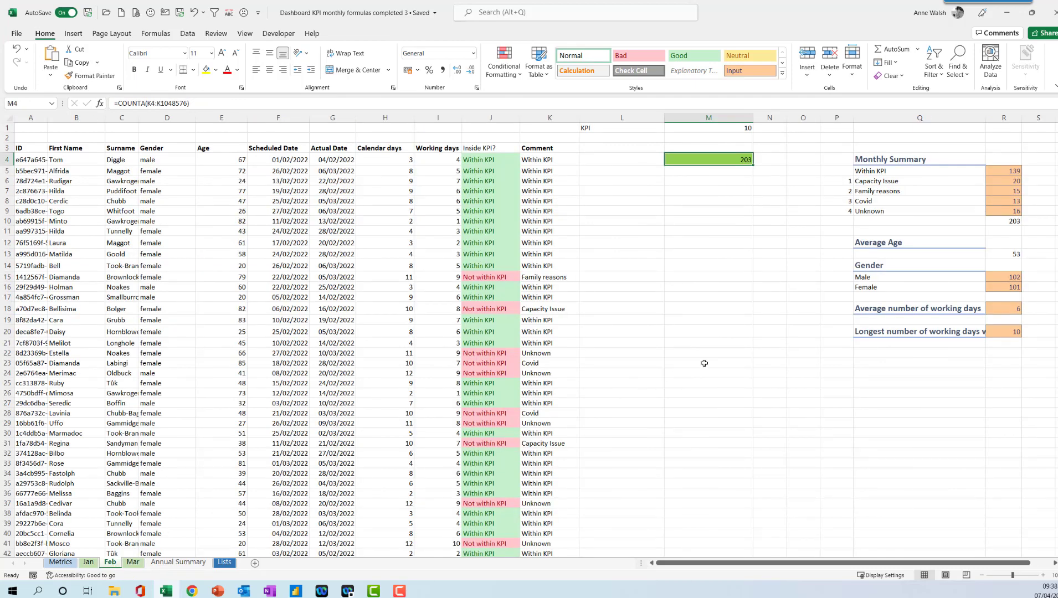
{"action": "left_click", "coordinate": [1004, 280]}
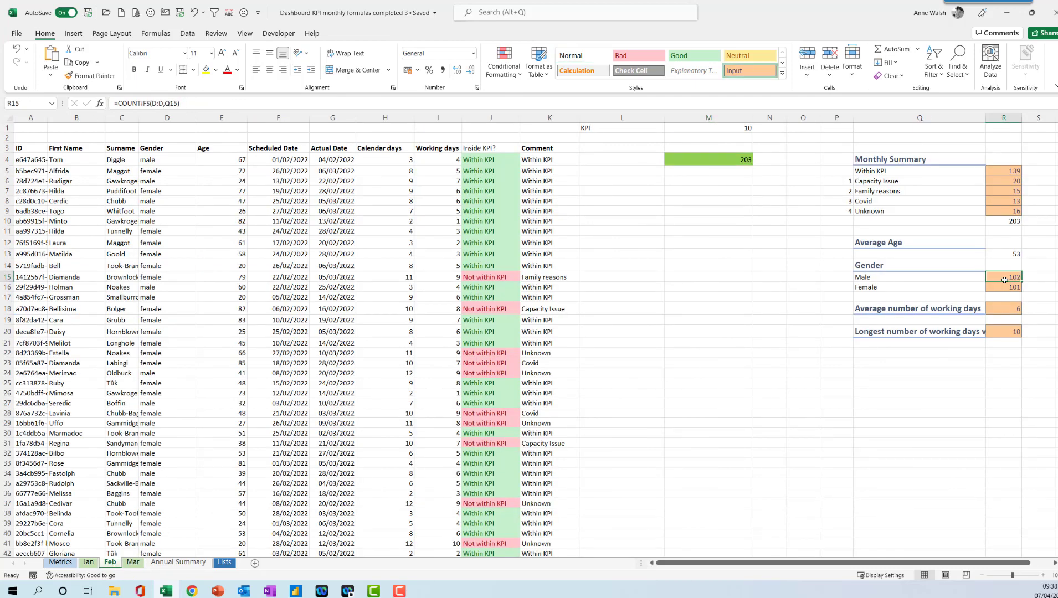
{"action": "left_click", "coordinate": [177, 563]}
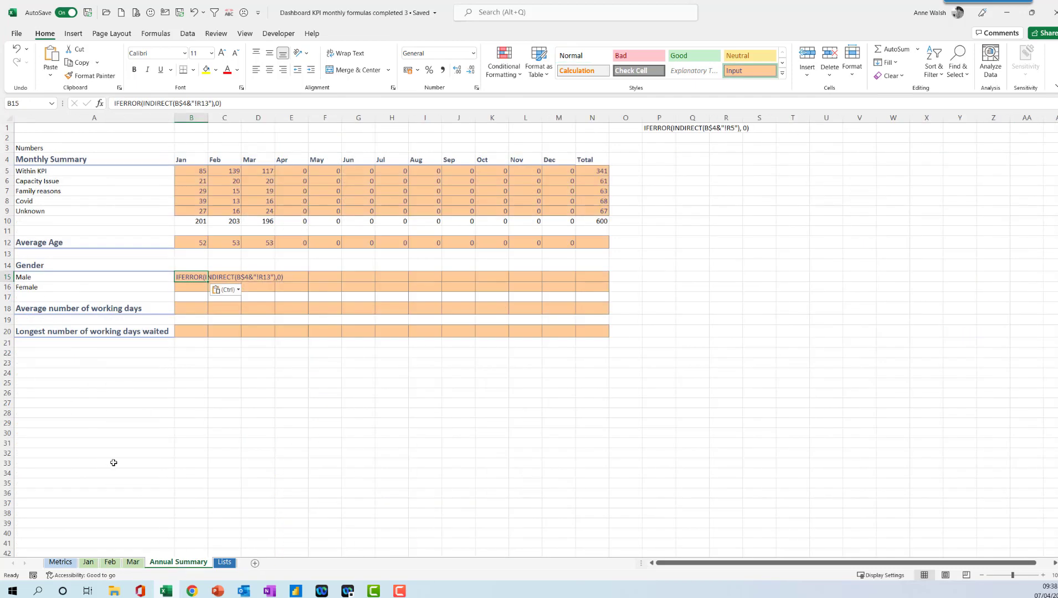
{"action": "left_click", "coordinate": [175, 103]}
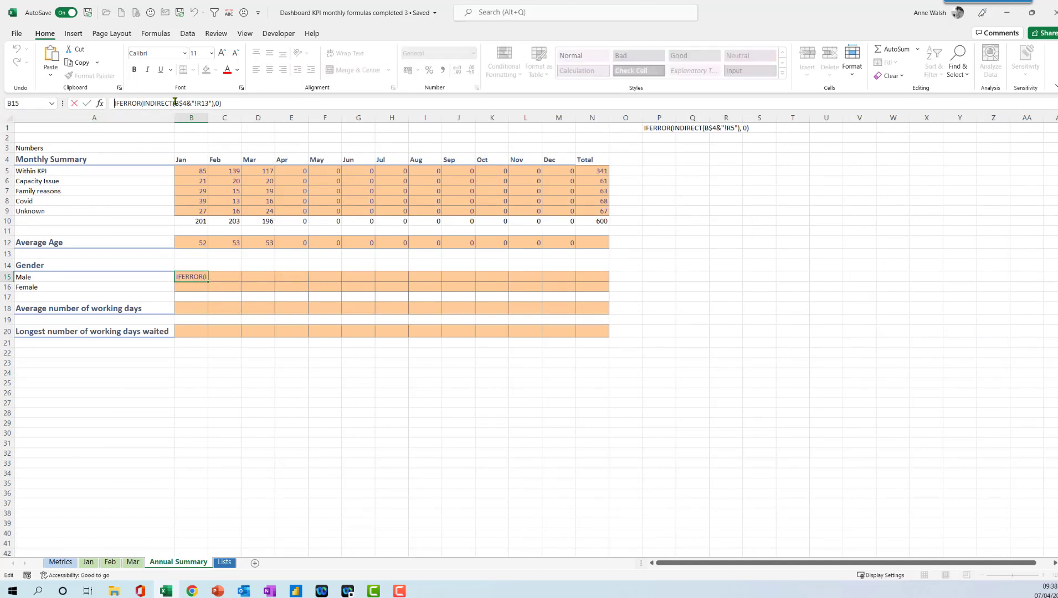
{"action": "type", "text": "="}
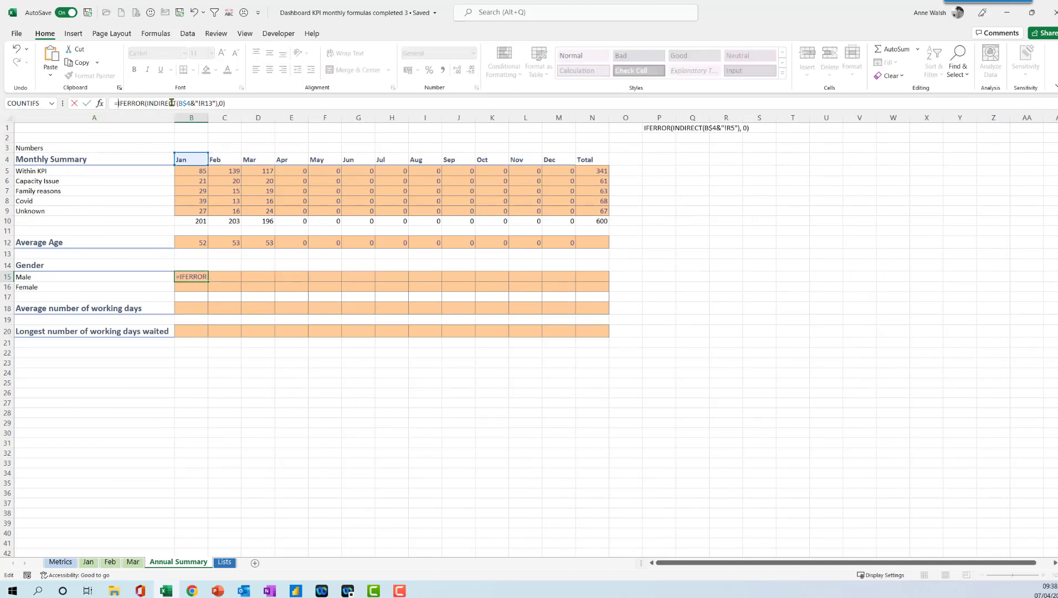
{"action": "left_click", "coordinate": [216, 103]}
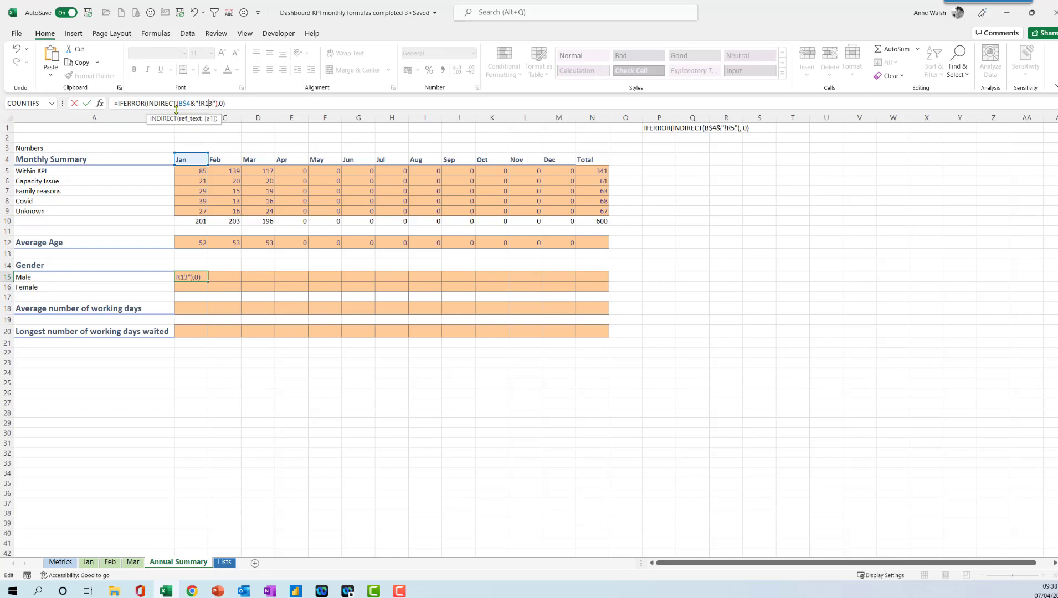
{"action": "key", "text": "Return"}
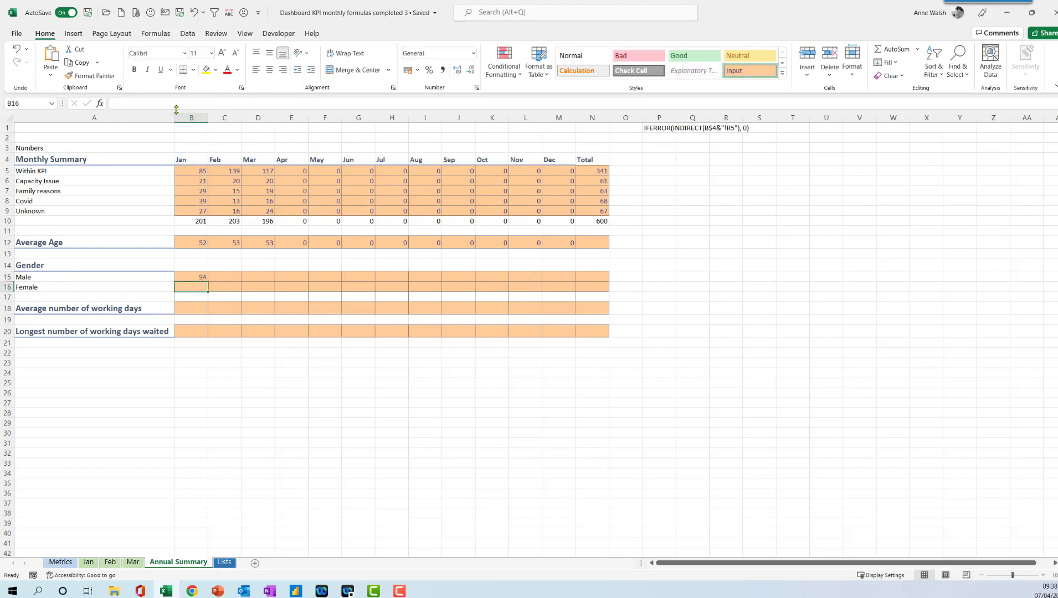
Fill B15's formula across to Dec and down into B16 for Female.
{"action": "left_click", "coordinate": [192, 278]}
{"action": "left_click_drag", "start_coordinate": [209, 282], "coordinate": [574, 293]}
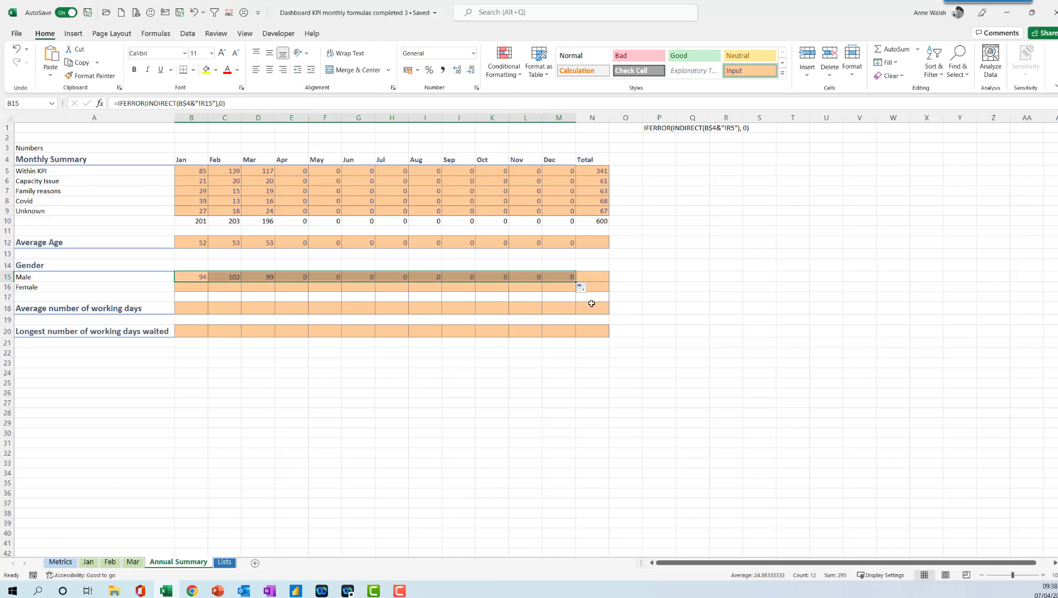
{"action": "left_click", "coordinate": [199, 278]}
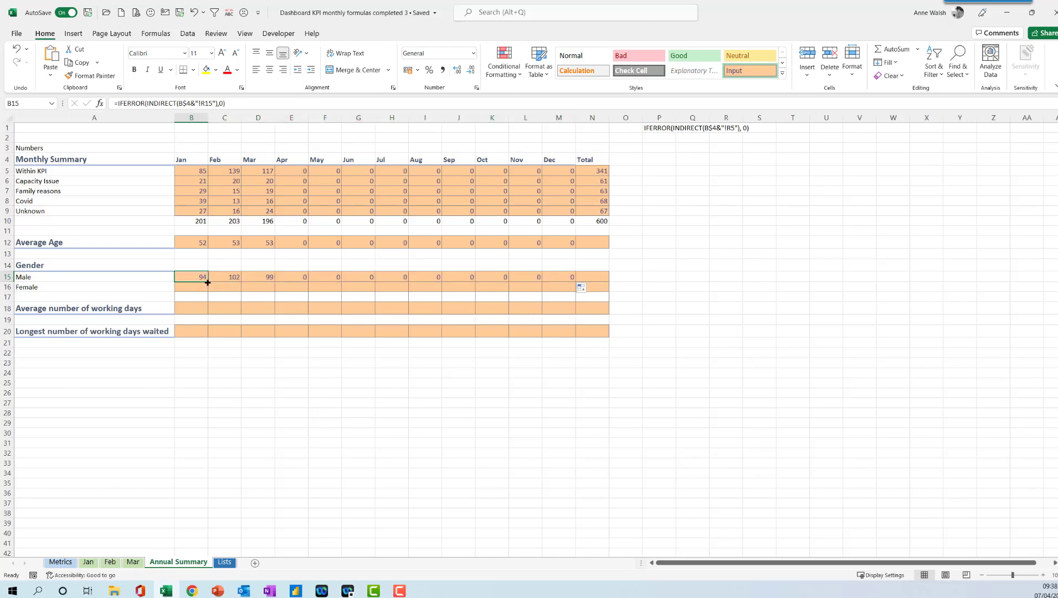
{"action": "left_click_drag", "start_coordinate": [208, 283], "coordinate": [208, 290]}
{"action": "left_click", "coordinate": [194, 287]}
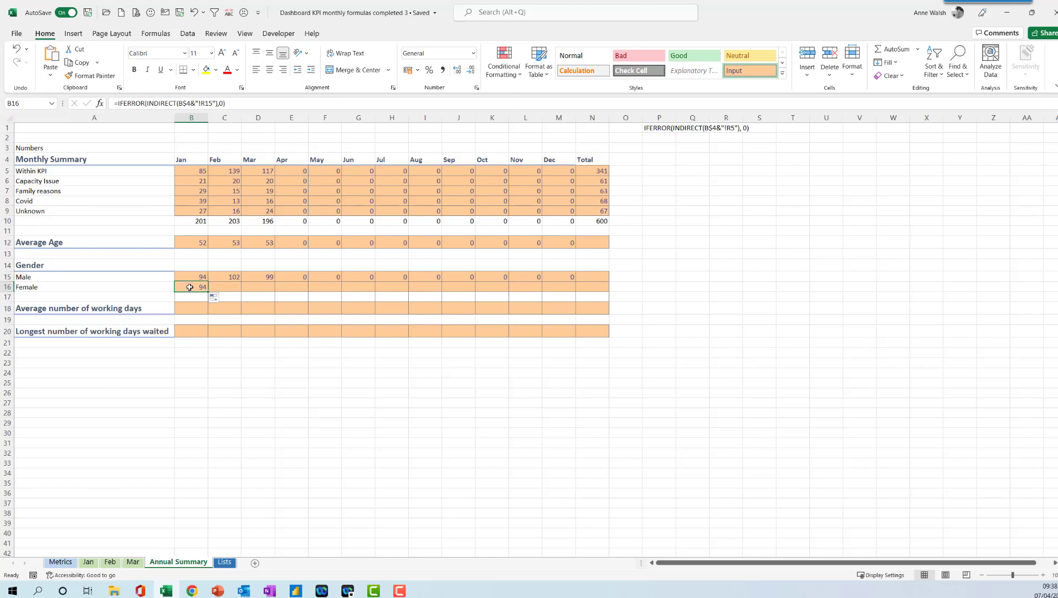
Change B16's formula to fetch R16 and fill it across the row to Dec.
{"action": "left_click", "coordinate": [209, 103]}
{"action": "type", "text": "1"}
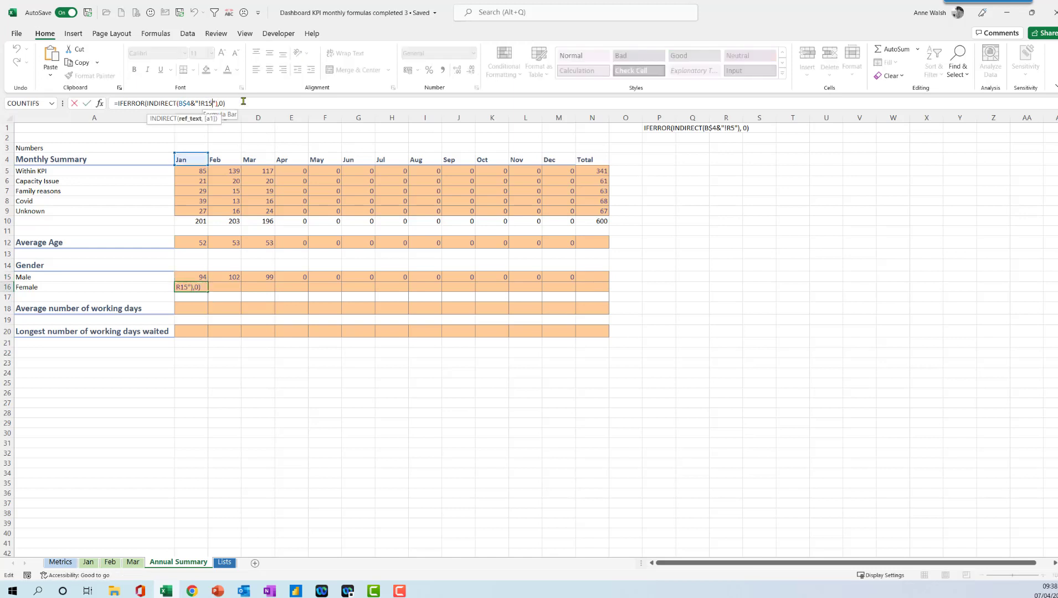
{"action": "key", "text": "Return"}
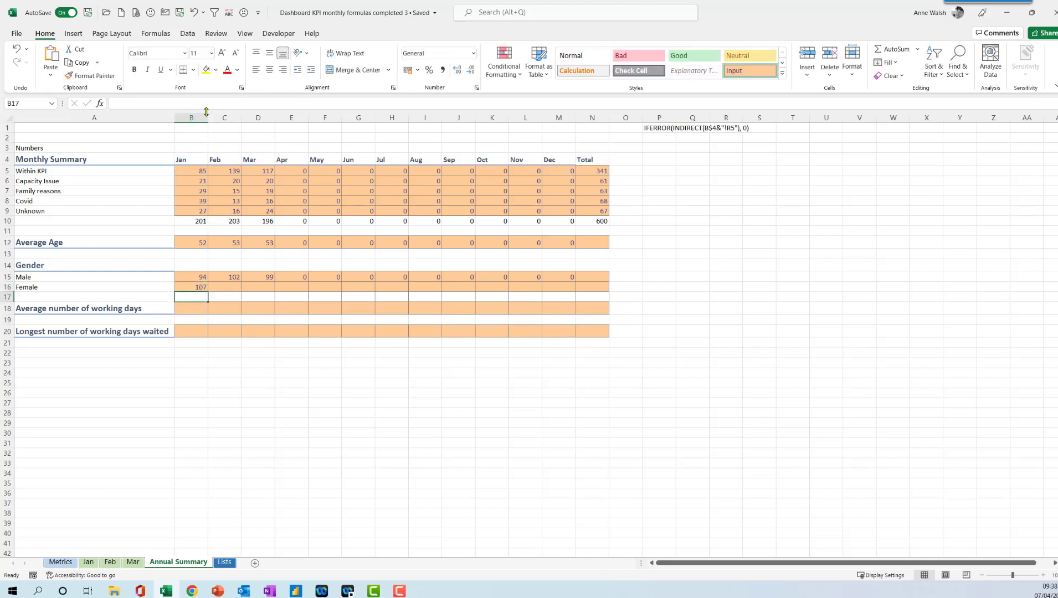
{"action": "left_click", "coordinate": [189, 286]}
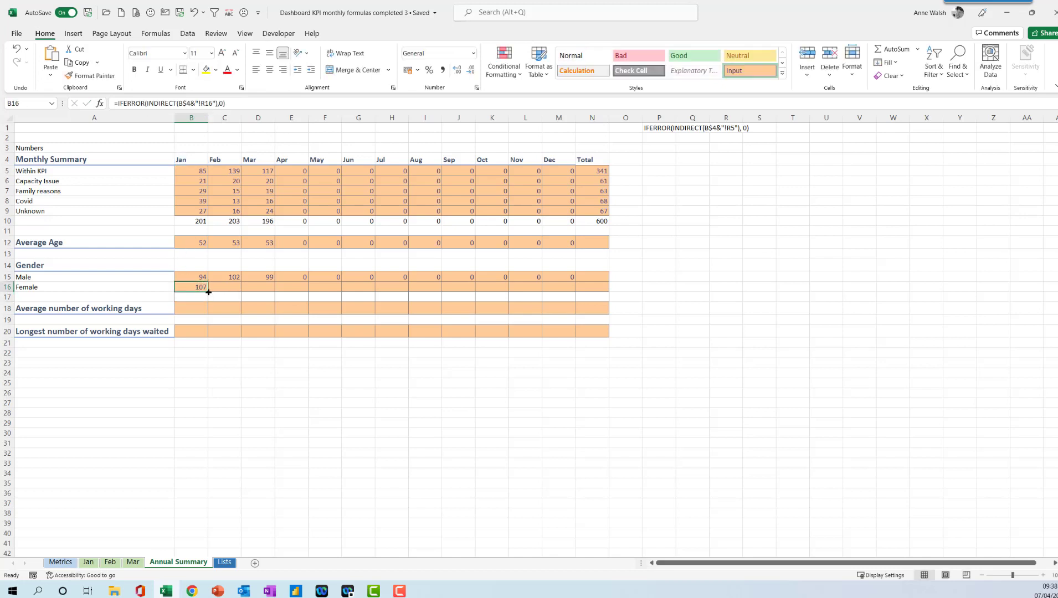
{"action": "left_click_drag", "start_coordinate": [209, 292], "coordinate": [564, 292]}
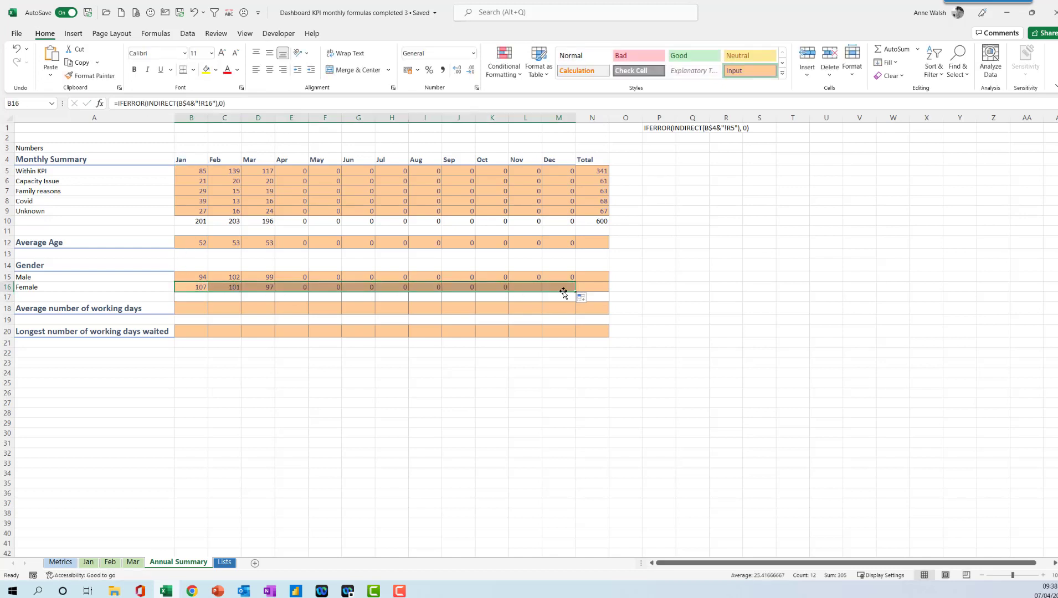
{"action": "left_click", "coordinate": [273, 289]}
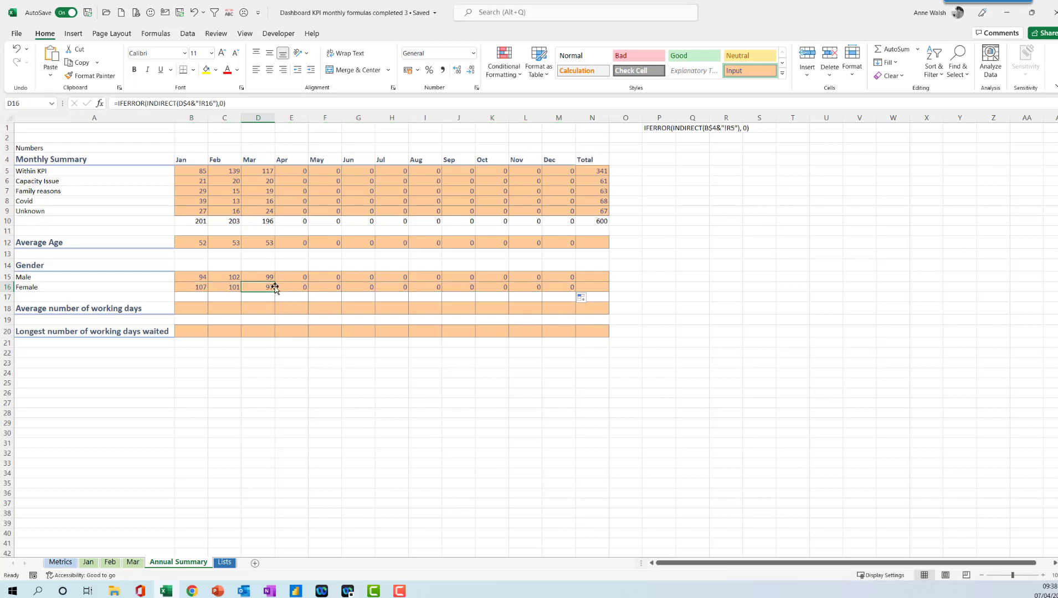
Check the Female cell on the Mar sheet's monthly summary.
{"action": "left_click", "coordinate": [133, 563]}
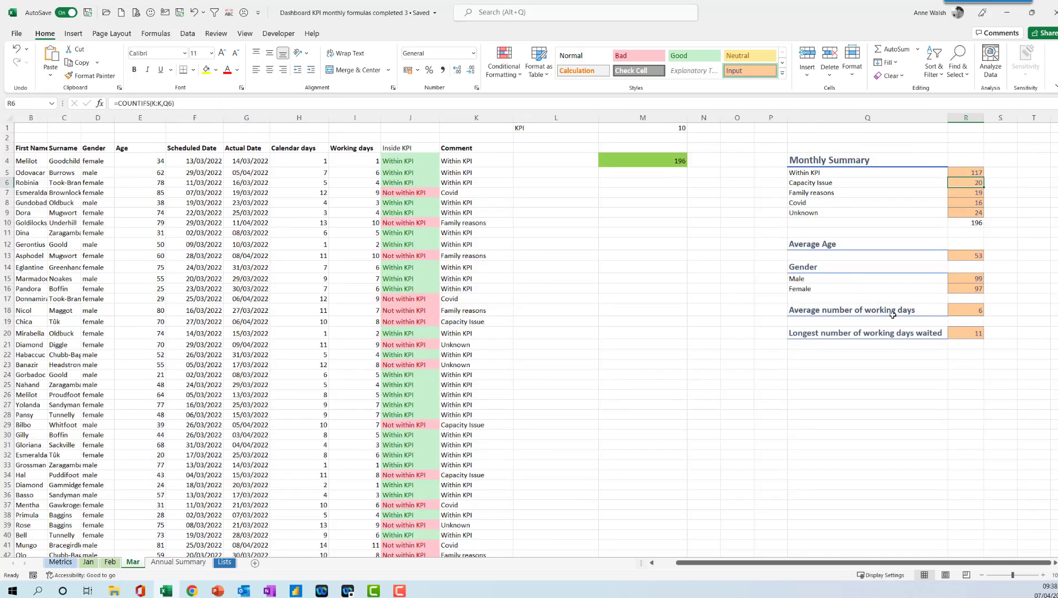
{"action": "left_click", "coordinate": [978, 289]}
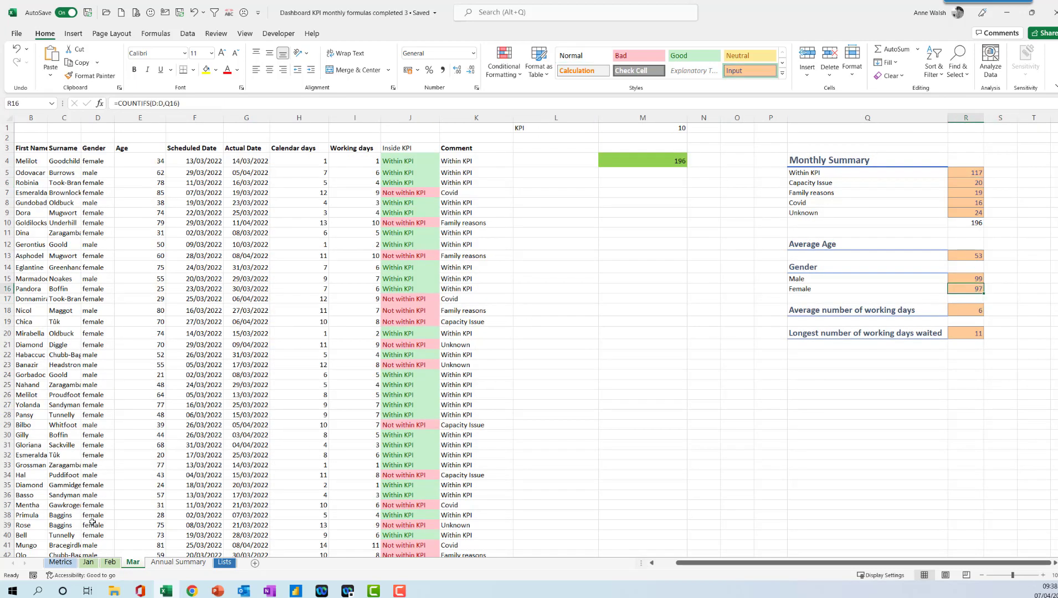
{"action": "left_click", "coordinate": [178, 562]}
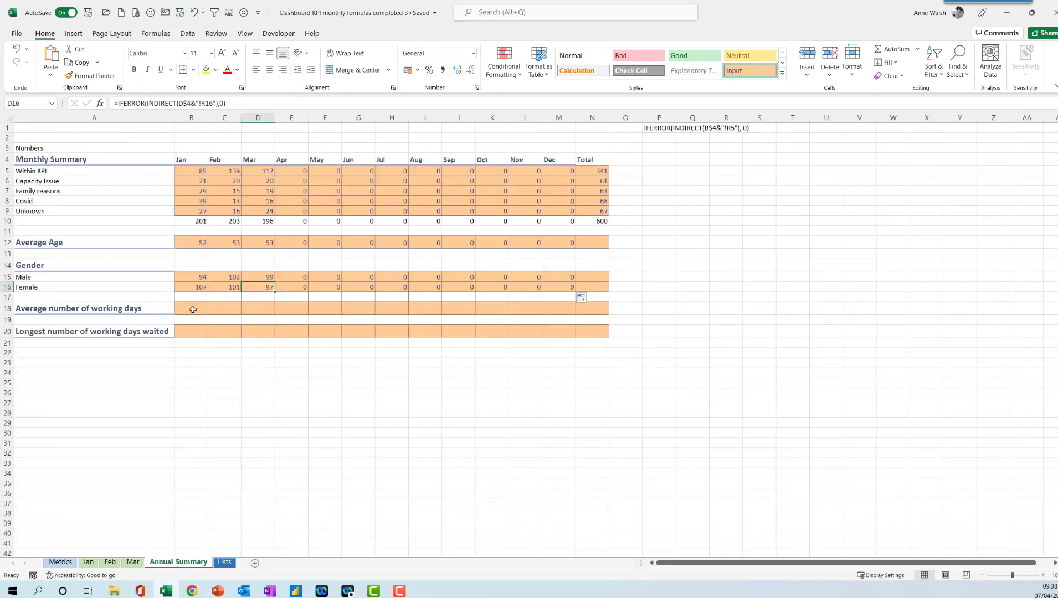
Copy B16's formula text and paste it into B18 for Average number of working days.
{"action": "left_click", "coordinate": [192, 287]}
{"action": "left_click", "coordinate": [234, 102]}
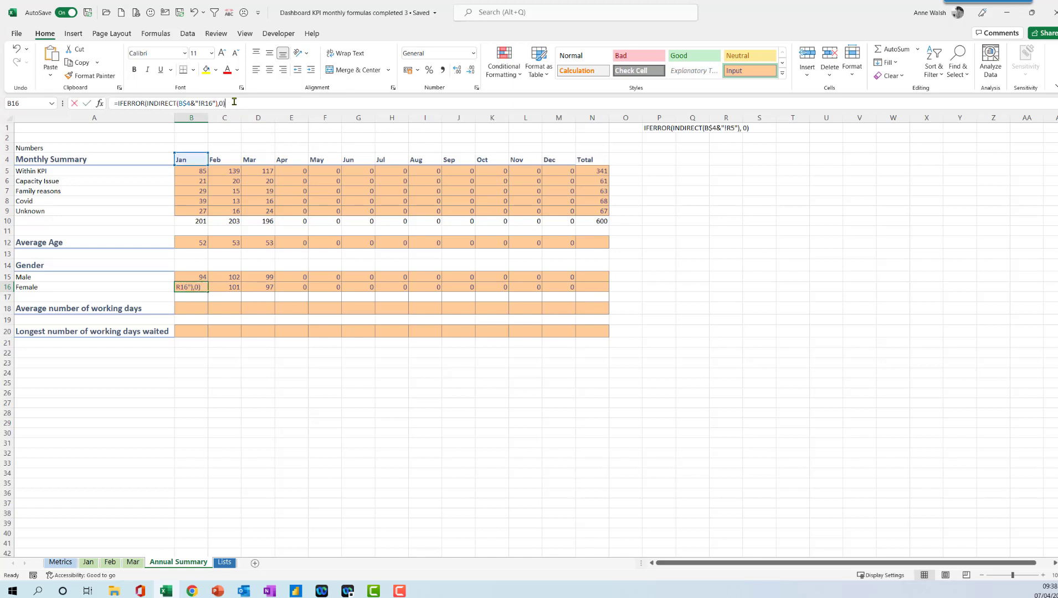
{"action": "left_click_drag", "start_coordinate": [235, 102], "coordinate": [121, 100]}
{"action": "key", "text": "ctrl+c"}
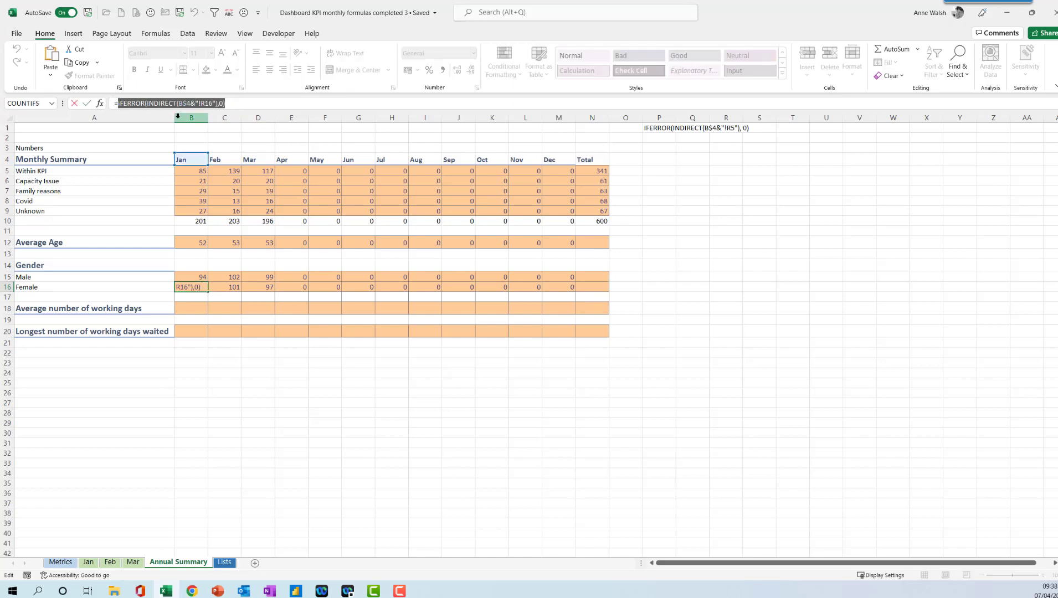
{"action": "key", "text": "Escape"}
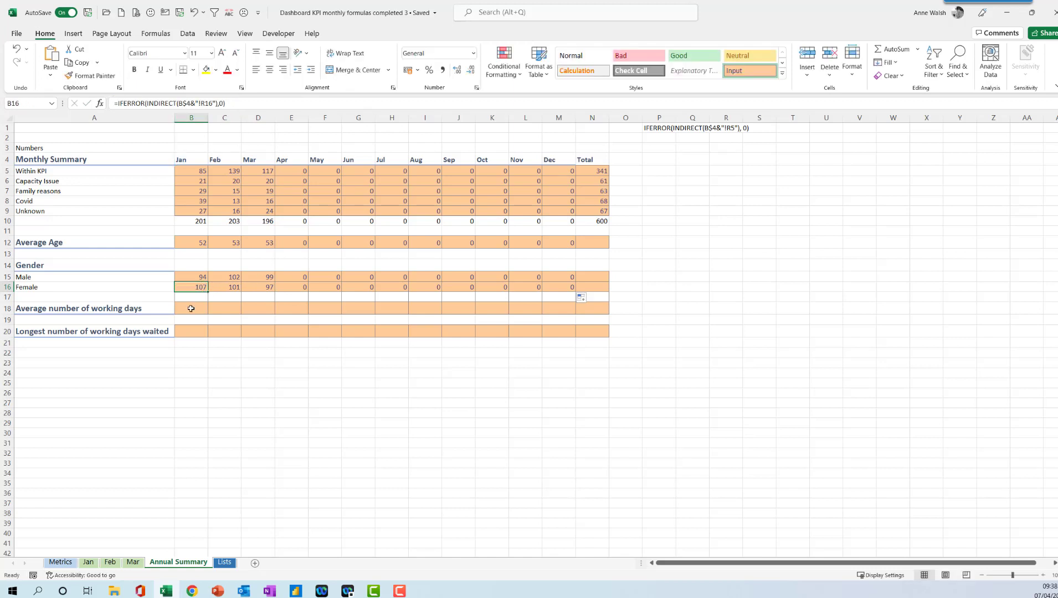
{"action": "left_click", "coordinate": [190, 307]}
{"action": "key", "text": "ctrl+v"}
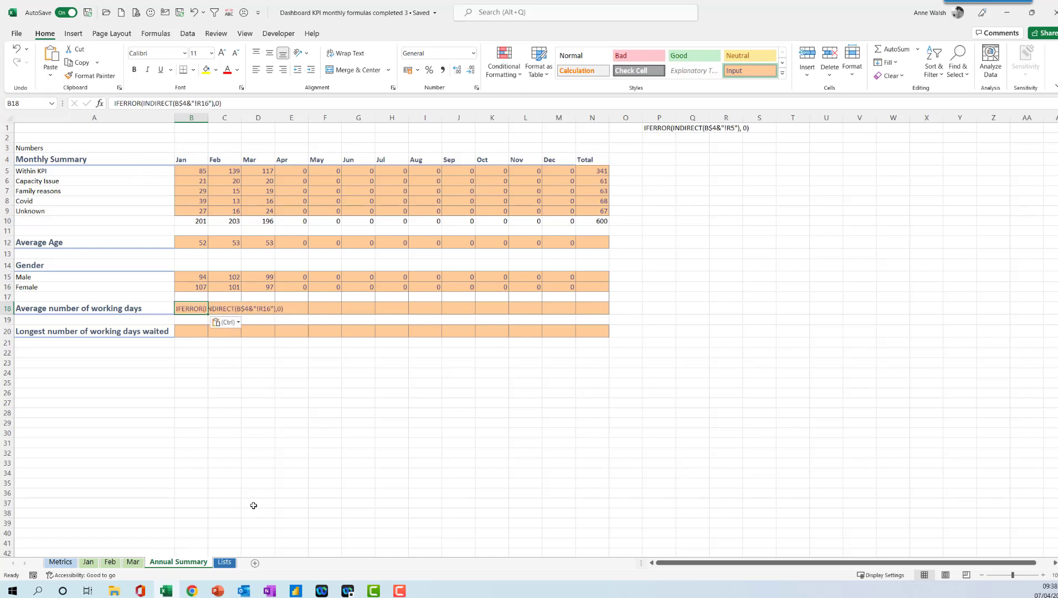
Check the average working days cell on the Feb sheet and re-enter B18 as a formula fetching R18.
{"action": "left_click", "coordinate": [111, 562]}
{"action": "left_click", "coordinate": [1006, 310]}
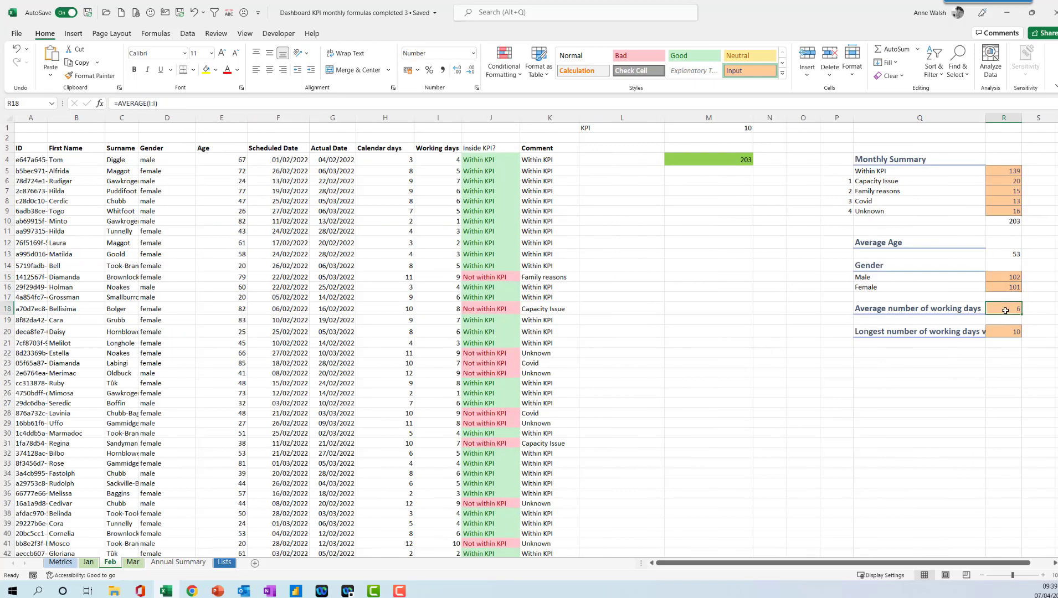
{"action": "left_click", "coordinate": [183, 562]}
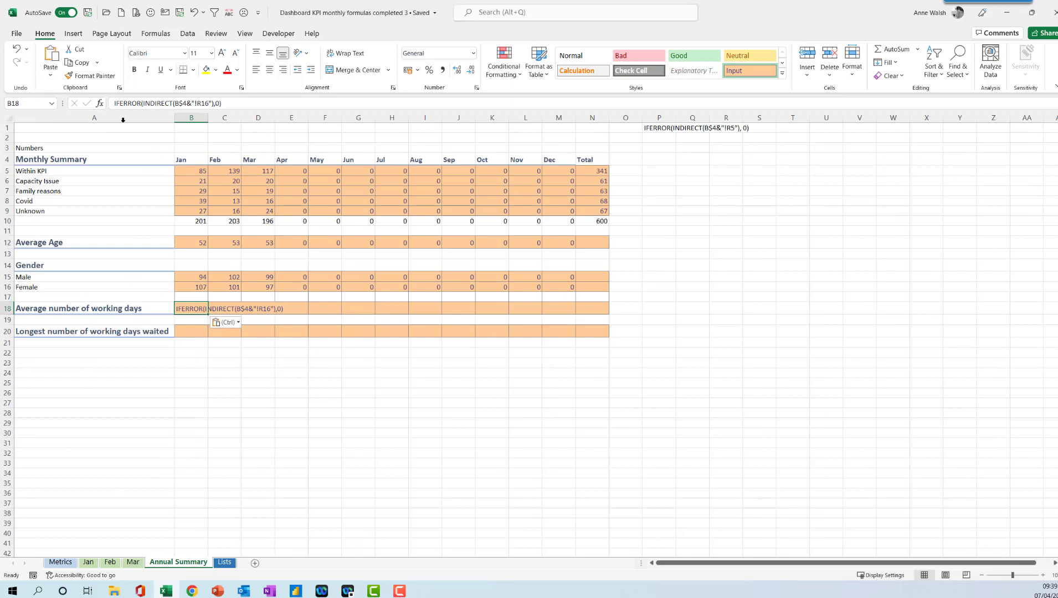
{"action": "left_click", "coordinate": [114, 104]}
{"action": "type", "text": "="}
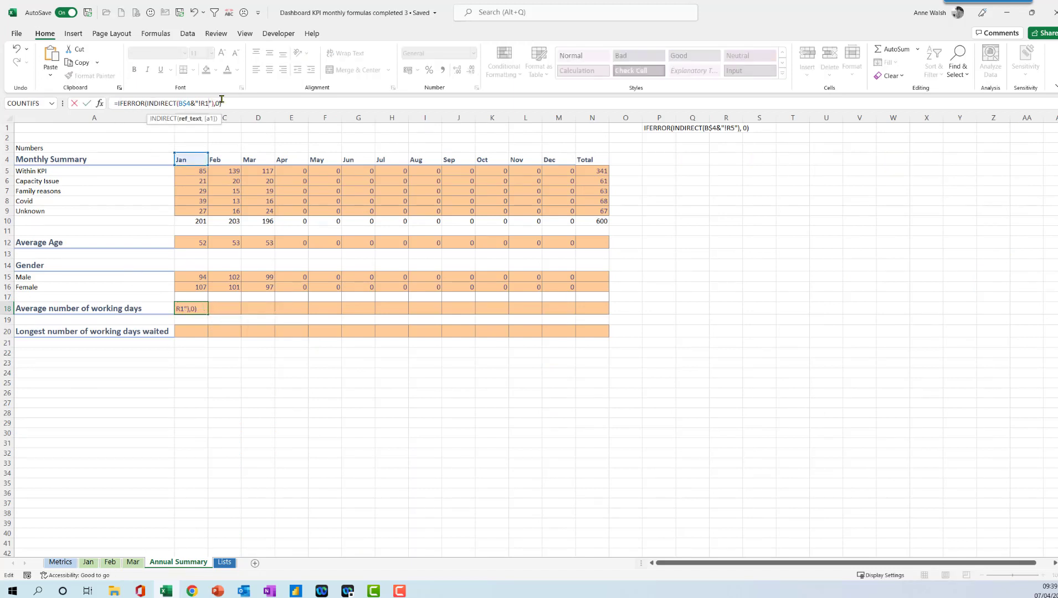
{"action": "key", "text": "Return"}
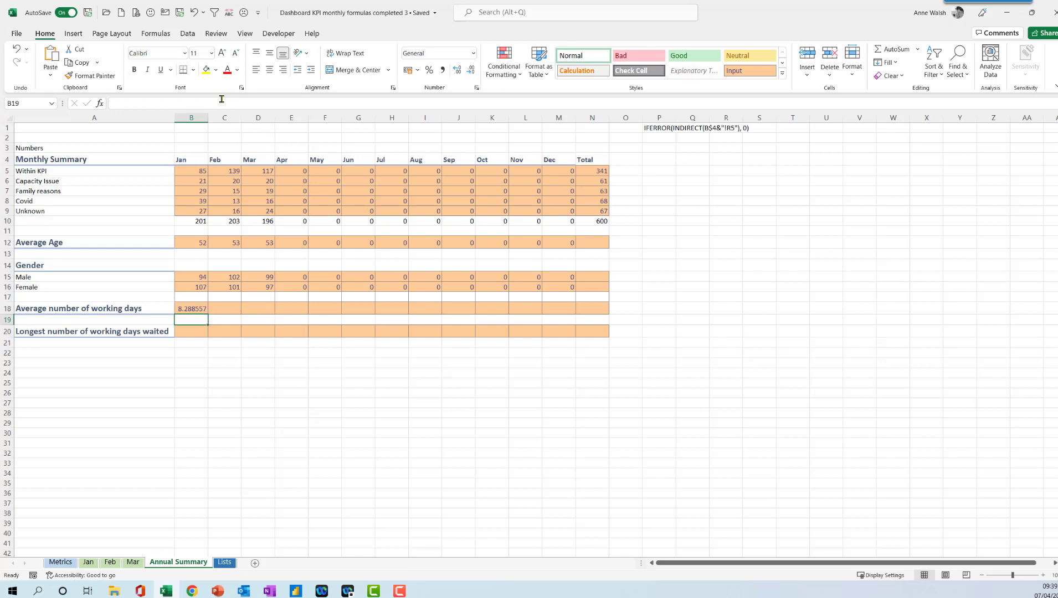
Remove B18's decimal places and fill its formula across to Dec.
{"action": "left_click", "coordinate": [194, 310]}
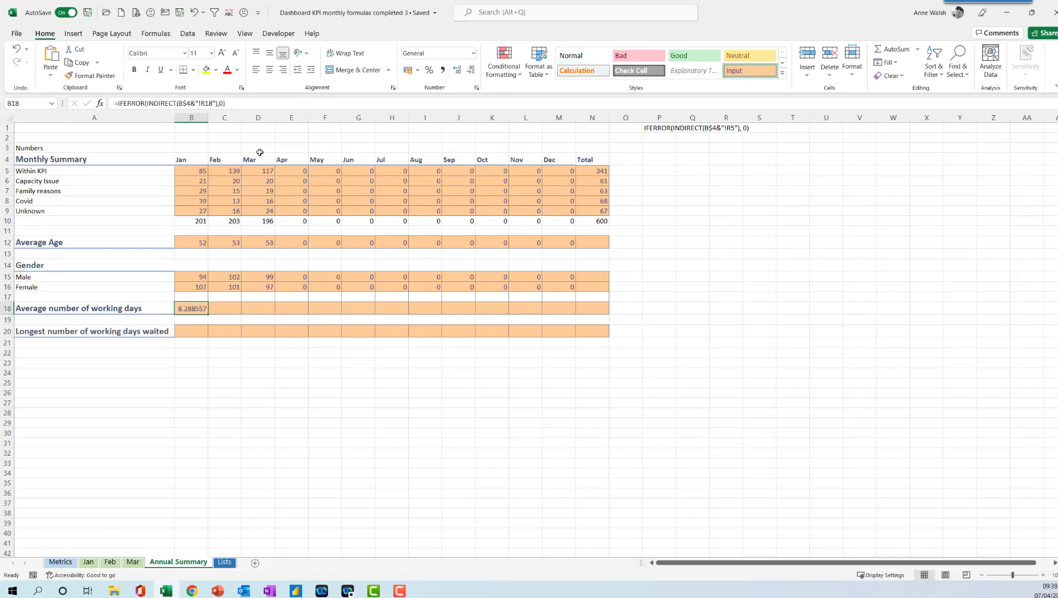
{"action": "left_click", "coordinate": [470, 72]}
{"action": "left_click", "coordinate": [471, 72]}
{"action": "left_click", "coordinate": [471, 73]}
{"action": "left_click", "coordinate": [471, 72]}
{"action": "left_click_drag", "start_coordinate": [207, 315], "coordinate": [573, 315]}
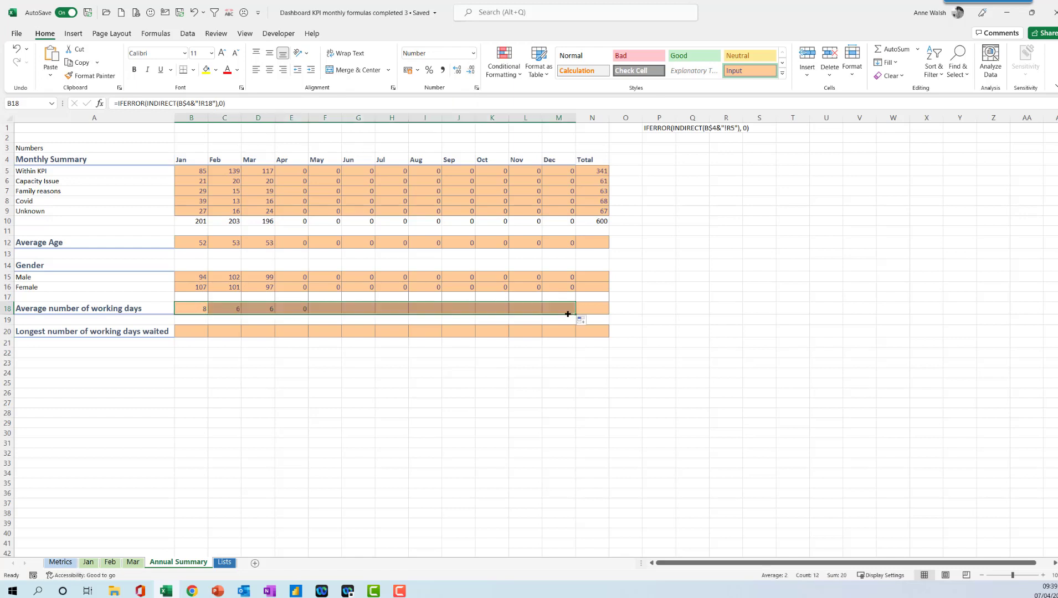
Copy B18's formula text and paste it into B20 for Longest number of working days waited.
{"action": "left_click", "coordinate": [195, 332]}
{"action": "left_click", "coordinate": [199, 307]}
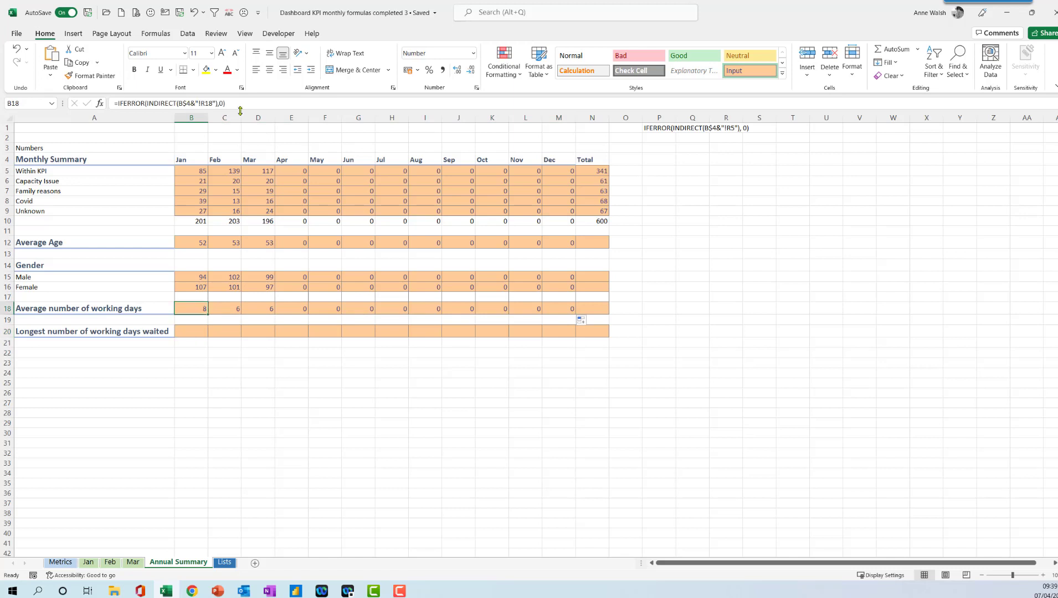
{"action": "left_click_drag", "start_coordinate": [225, 103], "coordinate": [118, 103]}
{"action": "key", "text": "ctrl+c"}
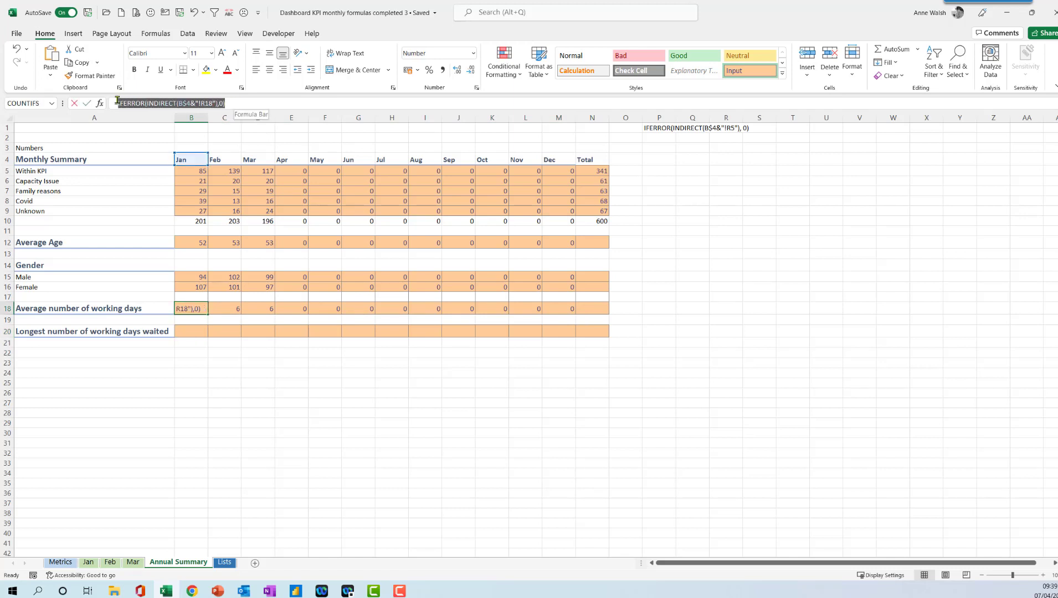
{"action": "key", "text": "Escape"}
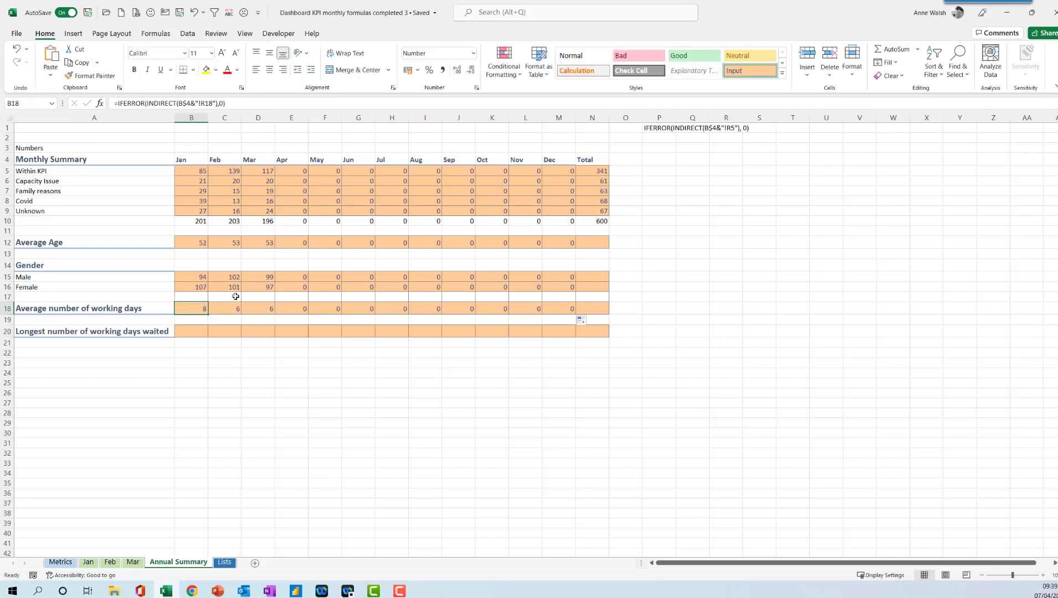
{"action": "left_click", "coordinate": [189, 337]}
{"action": "key", "text": "ctrl+v"}
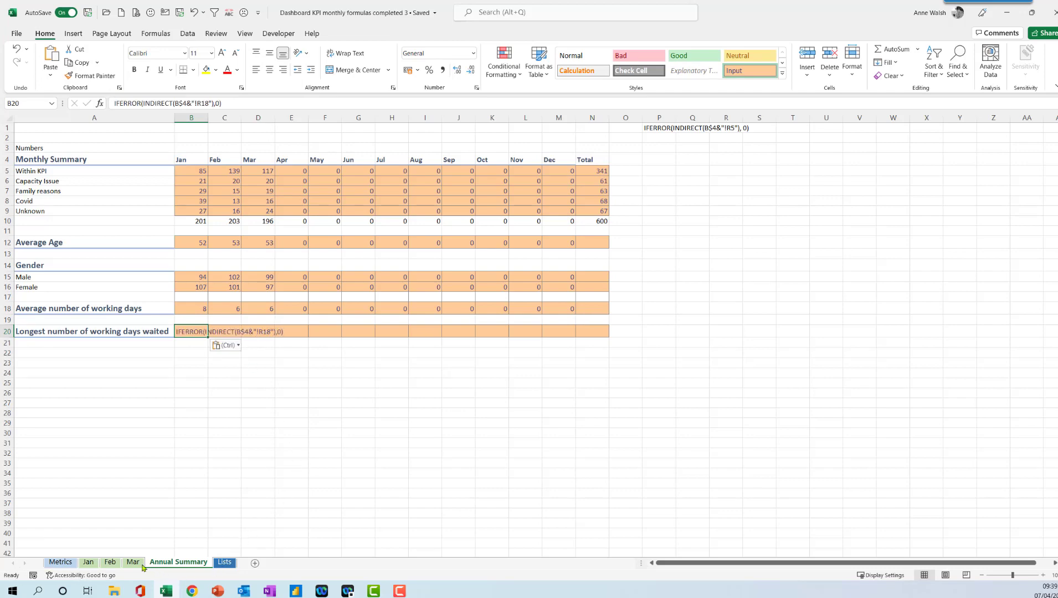
Check the longest working days cell on the Jan sheet and re-enter B20 as a formula fetching R20.
{"action": "left_click", "coordinate": [95, 563]}
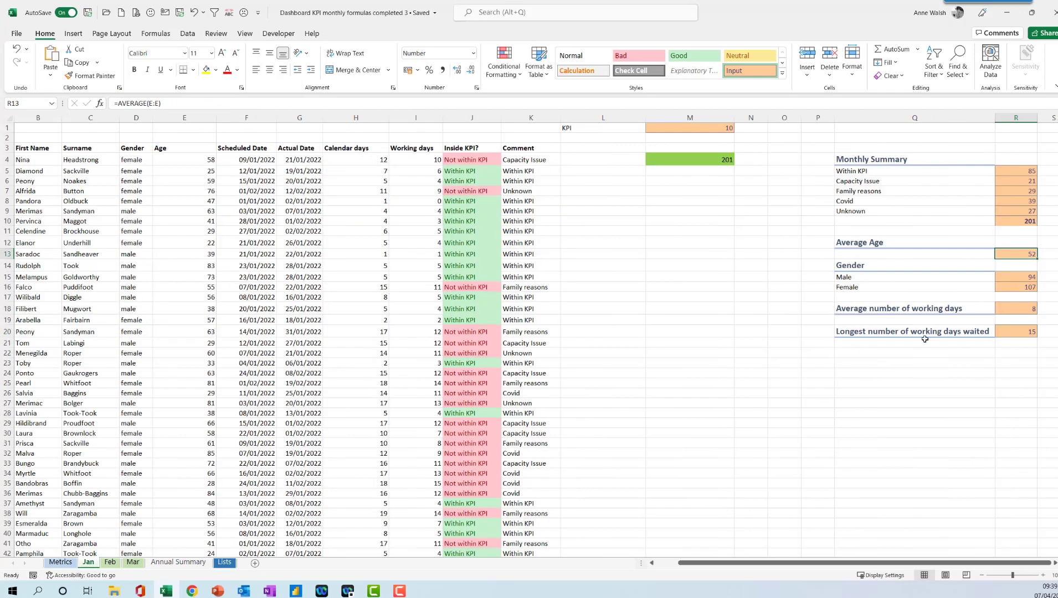
{"action": "left_click", "coordinate": [1017, 331]}
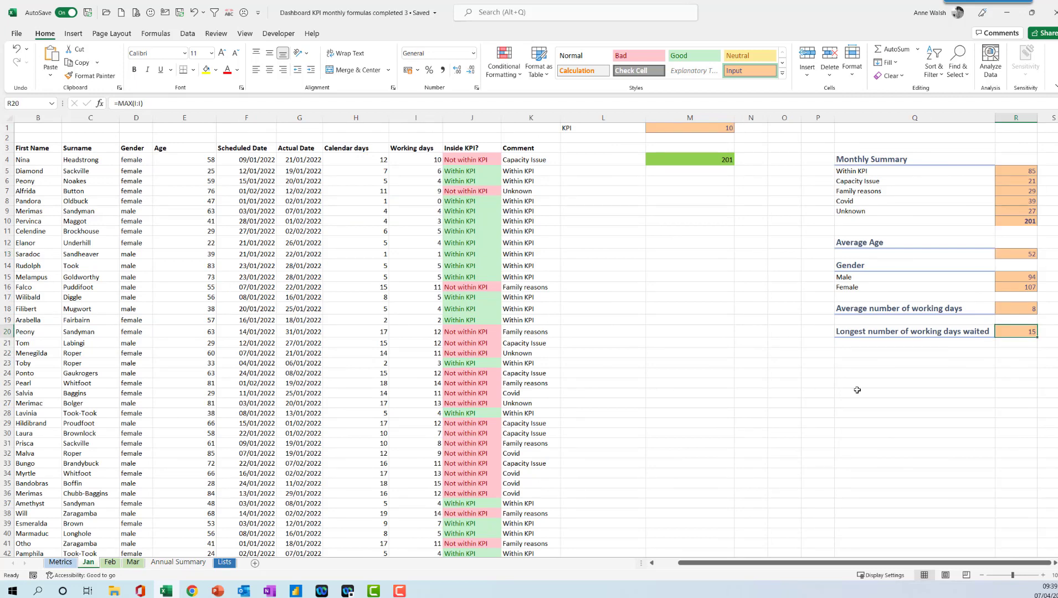
{"action": "left_click", "coordinate": [159, 563]}
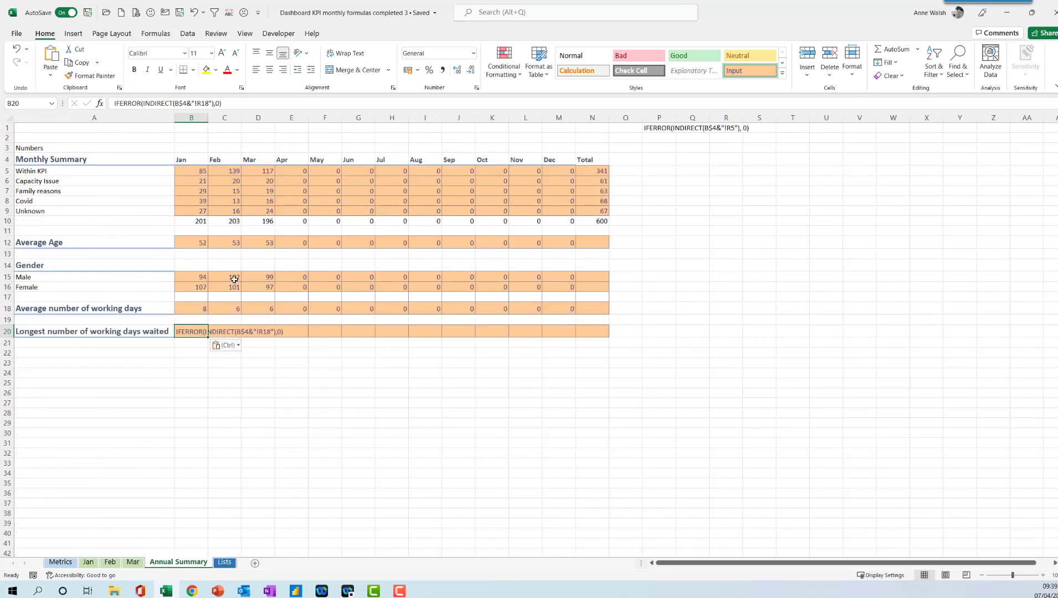
{"action": "left_click", "coordinate": [207, 102]}
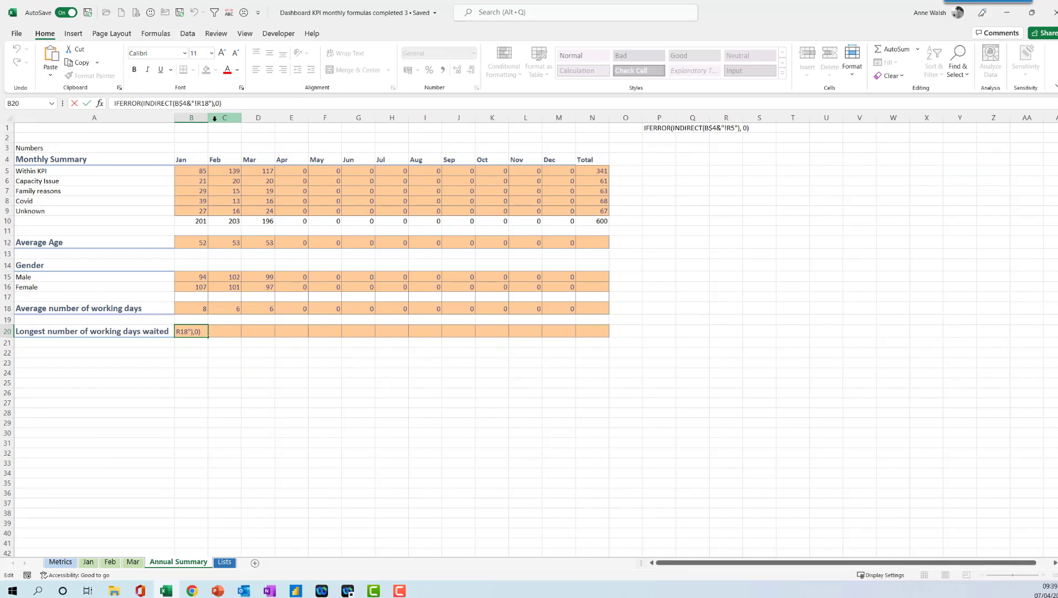
{"action": "key", "text": "Delete"}
{"action": "key", "text": "BackSpace"}
{"action": "type", "text": "20"}
{"action": "key", "text": "Return"}
{"action": "left_click", "coordinate": [178, 332]}
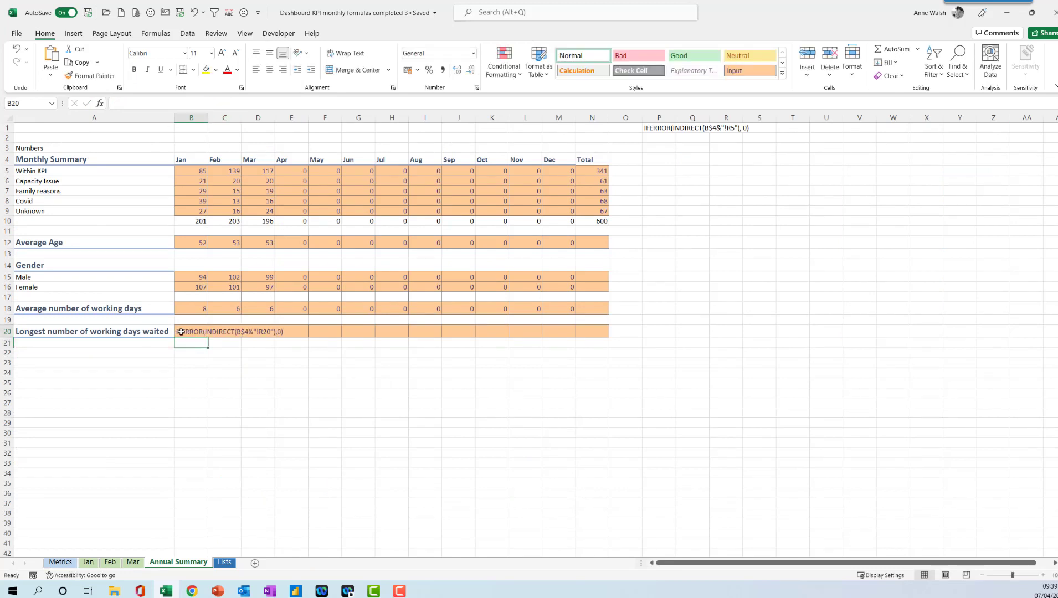
{"action": "left_click", "coordinate": [112, 105]}
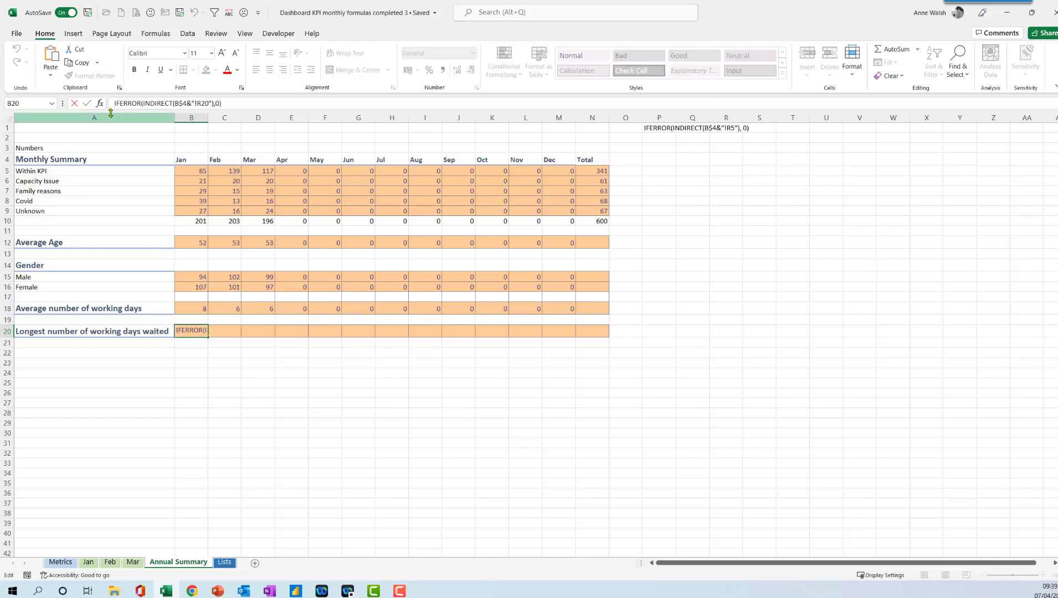
{"action": "type", "text": "="}
{"action": "key", "text": "Return"}
Fill B20's formula across the row to Dec.
{"action": "left_click", "coordinate": [196, 331]}
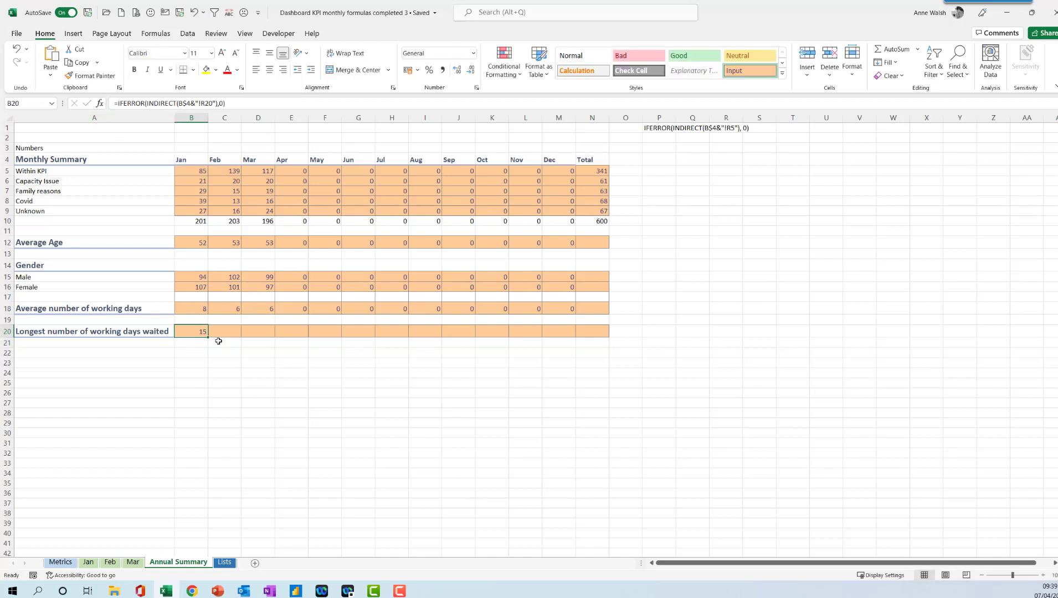
{"action": "left_click_drag", "start_coordinate": [210, 337], "coordinate": [581, 342]}
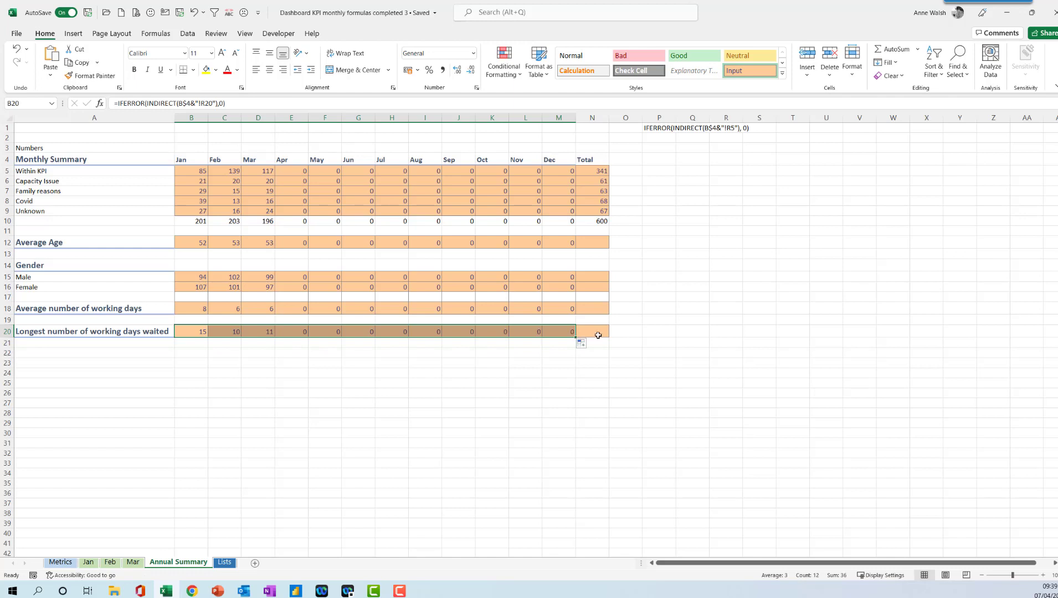
{"action": "left_click", "coordinate": [596, 244]}
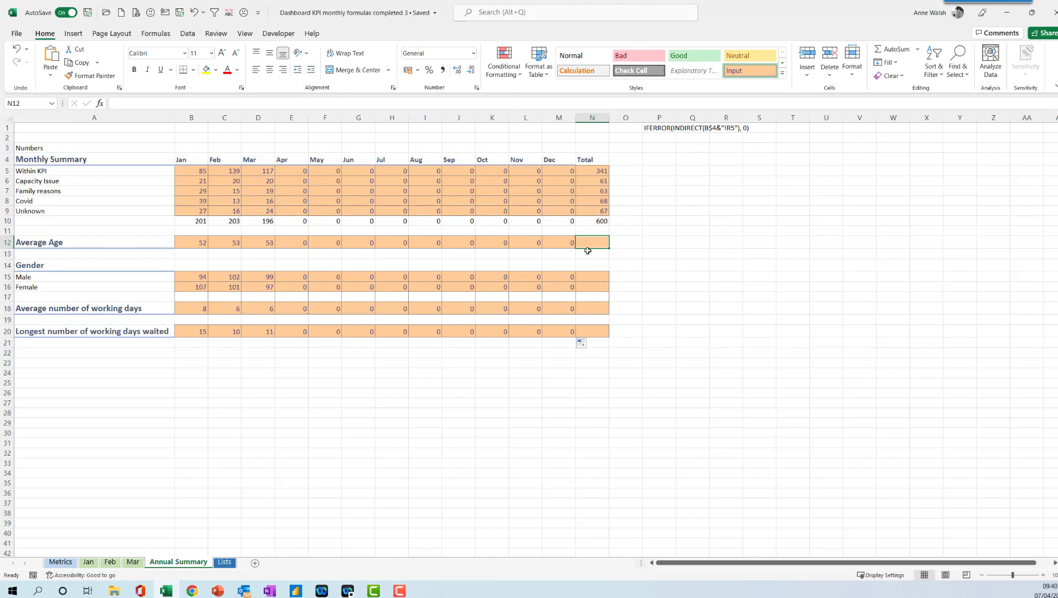
{"action": "type", "text": "=a"}
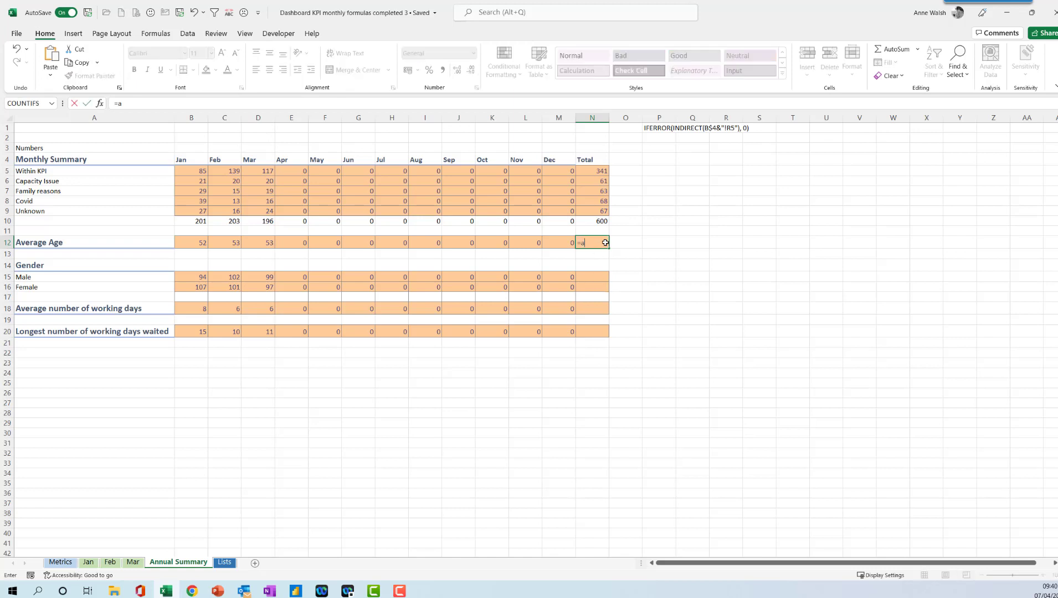
{"action": "type", "text": "verage("}
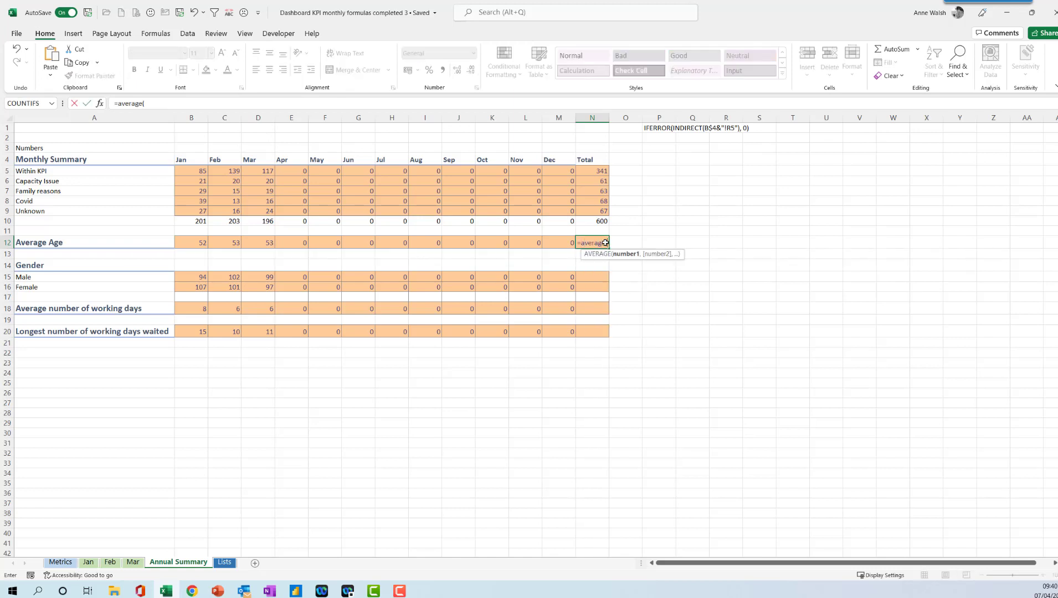
{"action": "left_click_drag", "start_coordinate": [194, 243], "coordinate": [551, 242]}
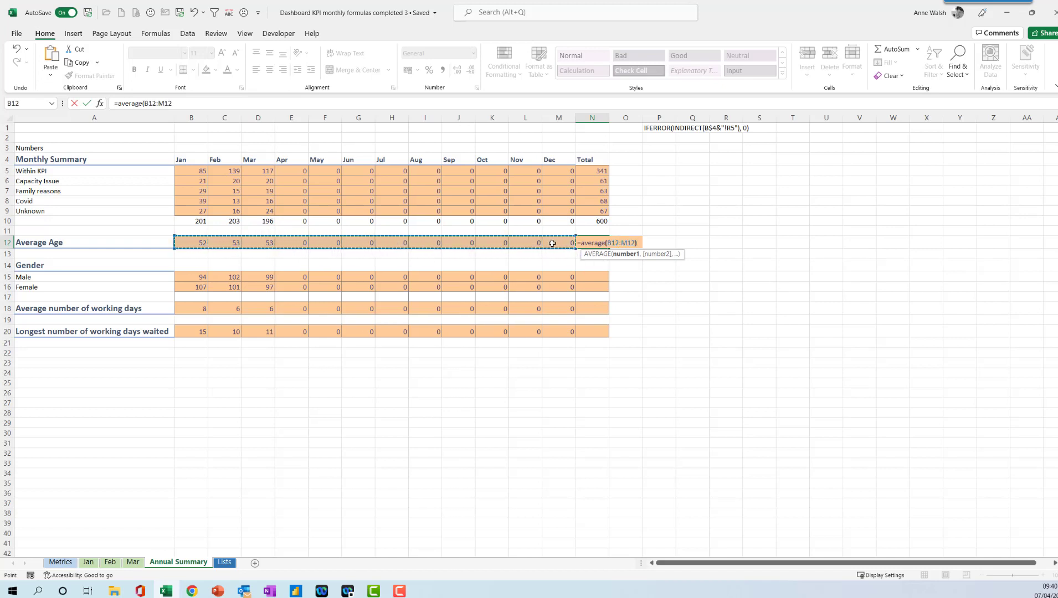
{"action": "key", "text": "Return"}
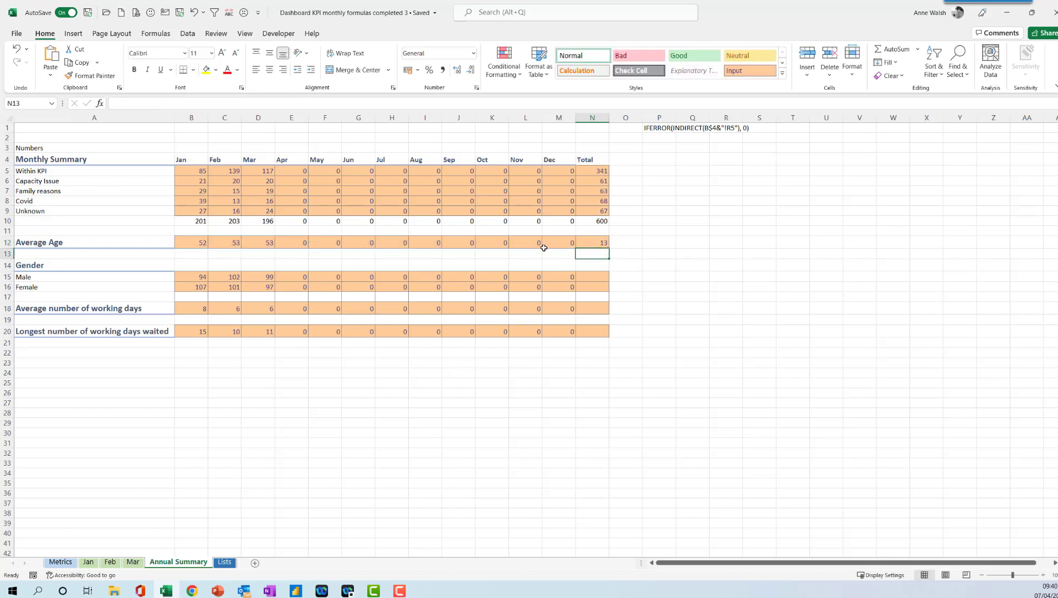
{"action": "left_click", "coordinate": [597, 245]}
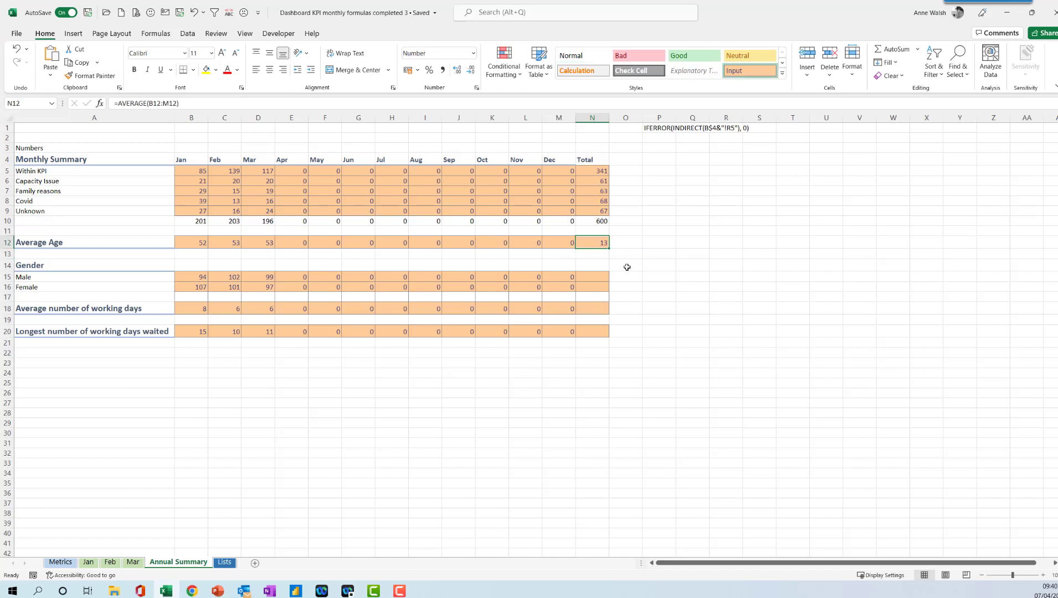
{"action": "key", "text": "Delete"}
Insert an AVERAGEIF in N12 averaging B12:M12 with the criteria >0.
{"action": "left_click", "coordinate": [165, 38]}
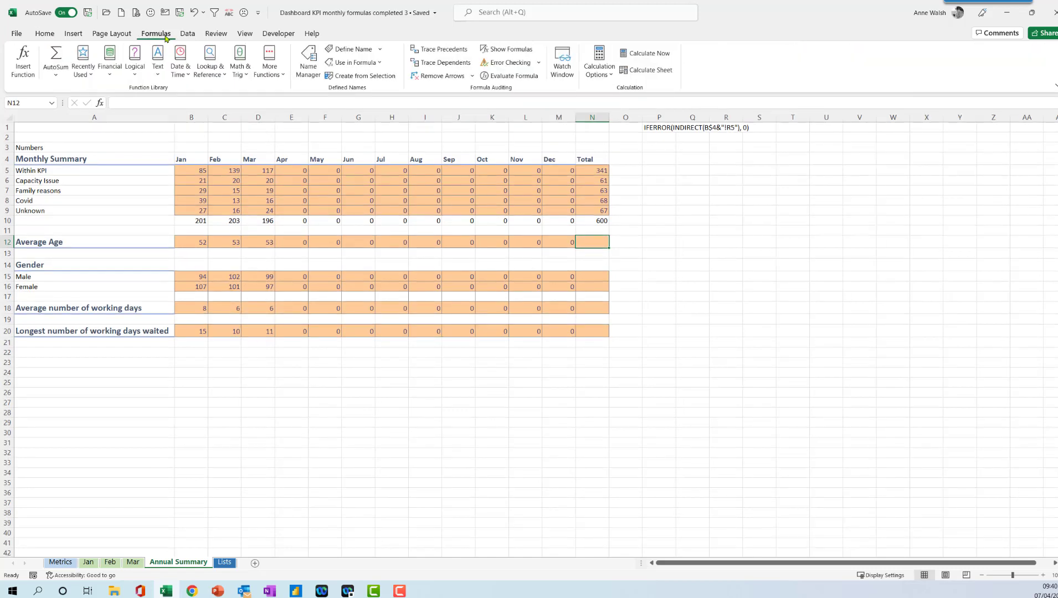
{"action": "left_click", "coordinate": [271, 78]}
{"action": "mouse_move", "coordinate": [293, 91]}
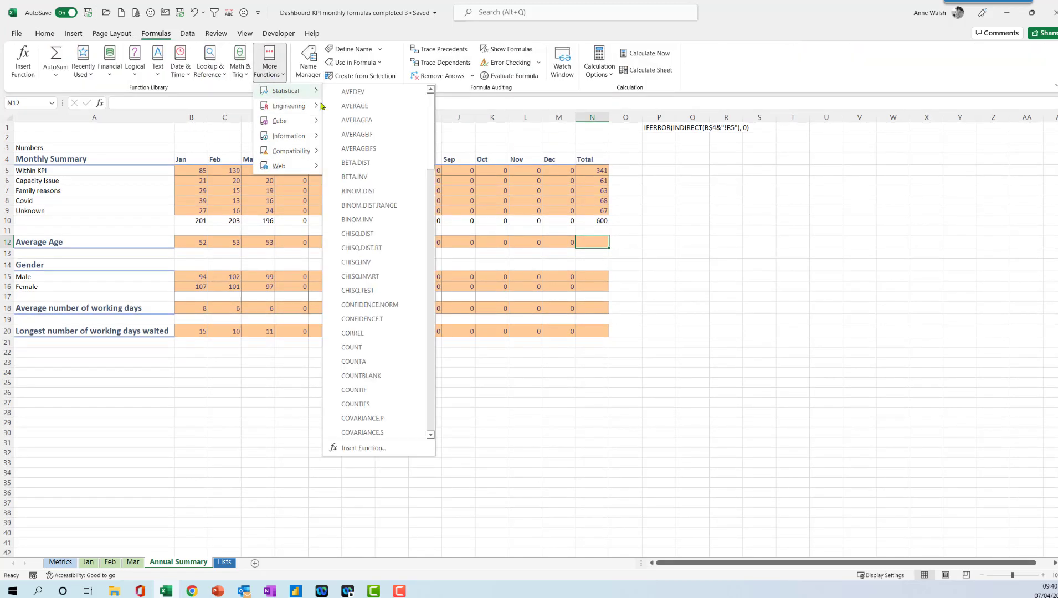
{"action": "left_click", "coordinate": [350, 137]}
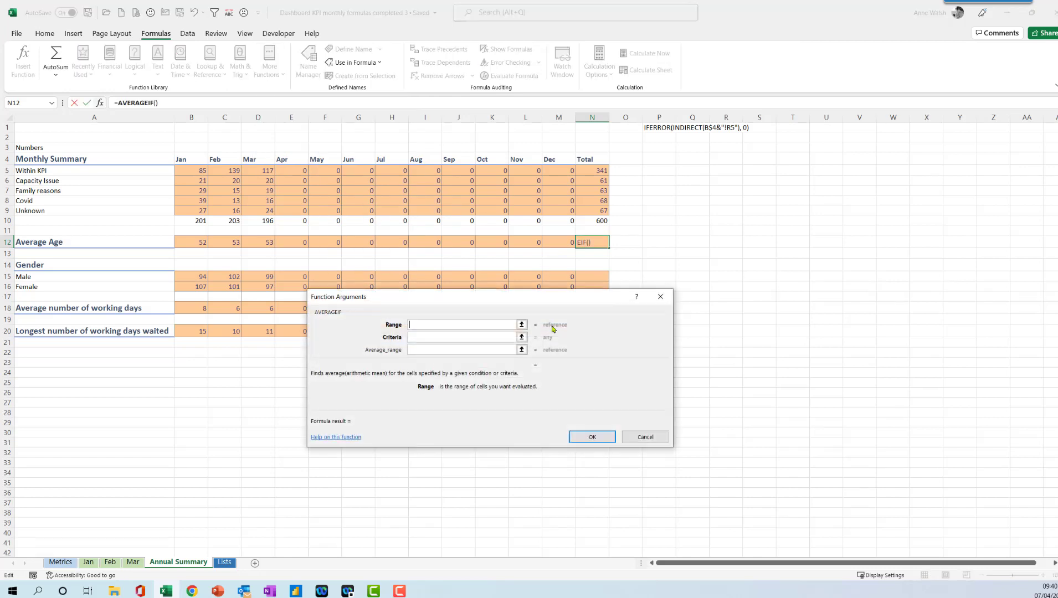
{"action": "left_click_drag", "start_coordinate": [195, 242], "coordinate": [557, 244]}
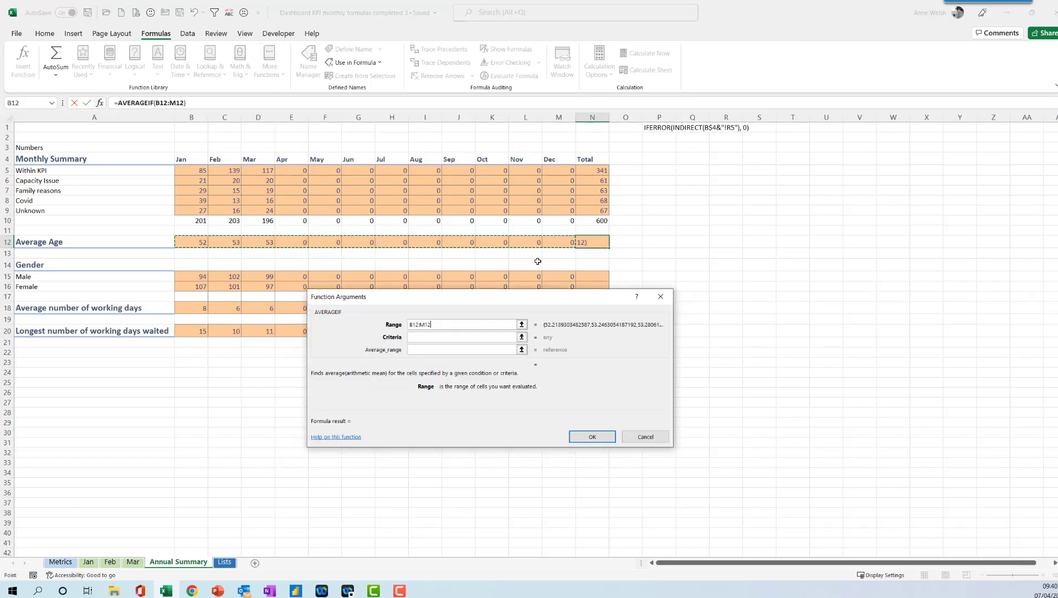
{"action": "left_click", "coordinate": [443, 333]}
{"action": "type", "text": ">0"}
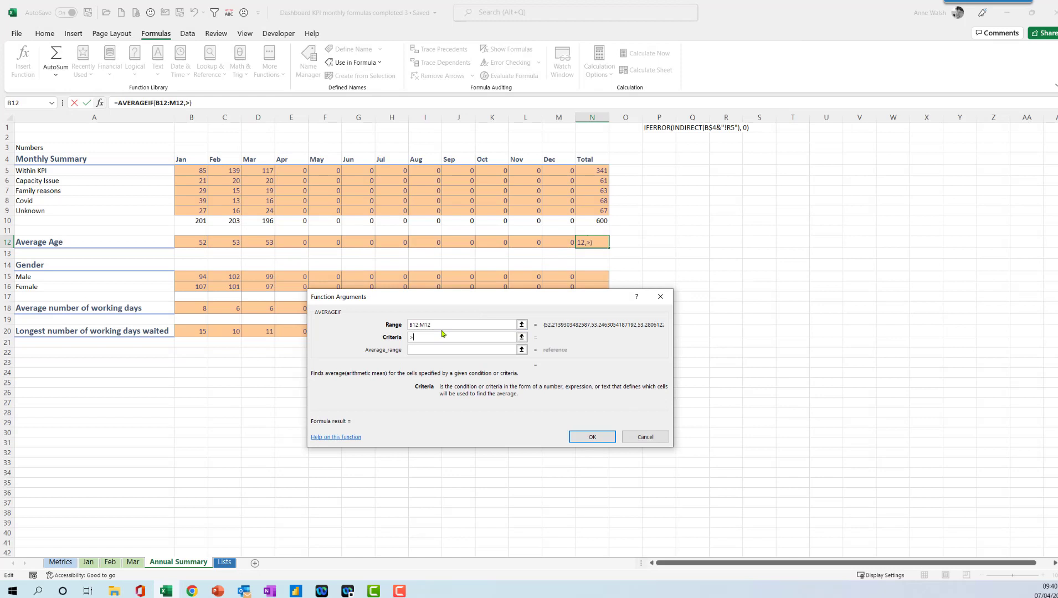
{"action": "left_click", "coordinate": [602, 439]}
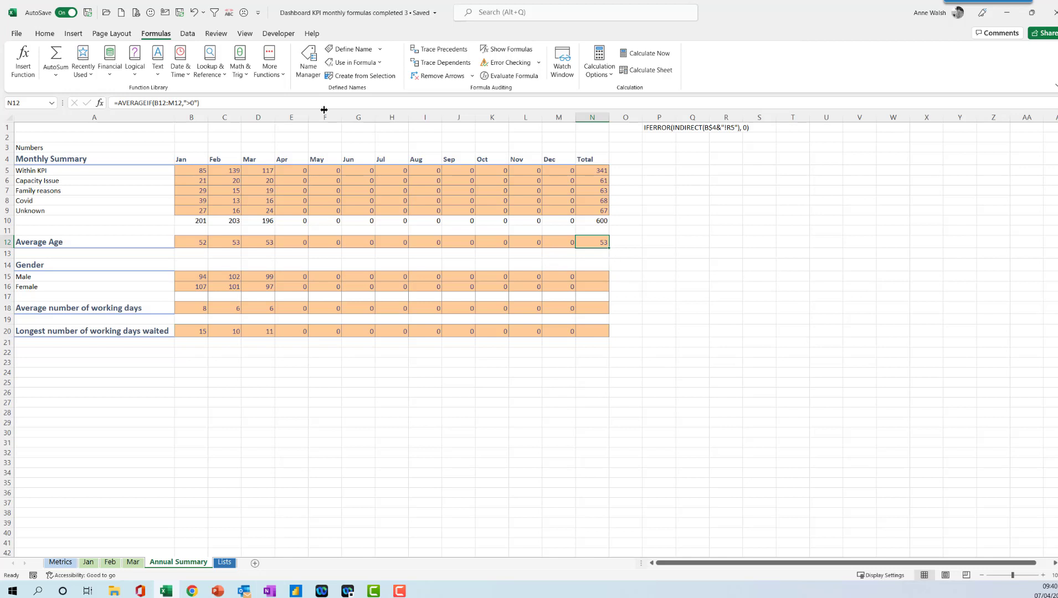
{"action": "left_click_drag", "start_coordinate": [211, 102], "coordinate": [116, 102]}
{"action": "key", "text": "ctrl+c"}
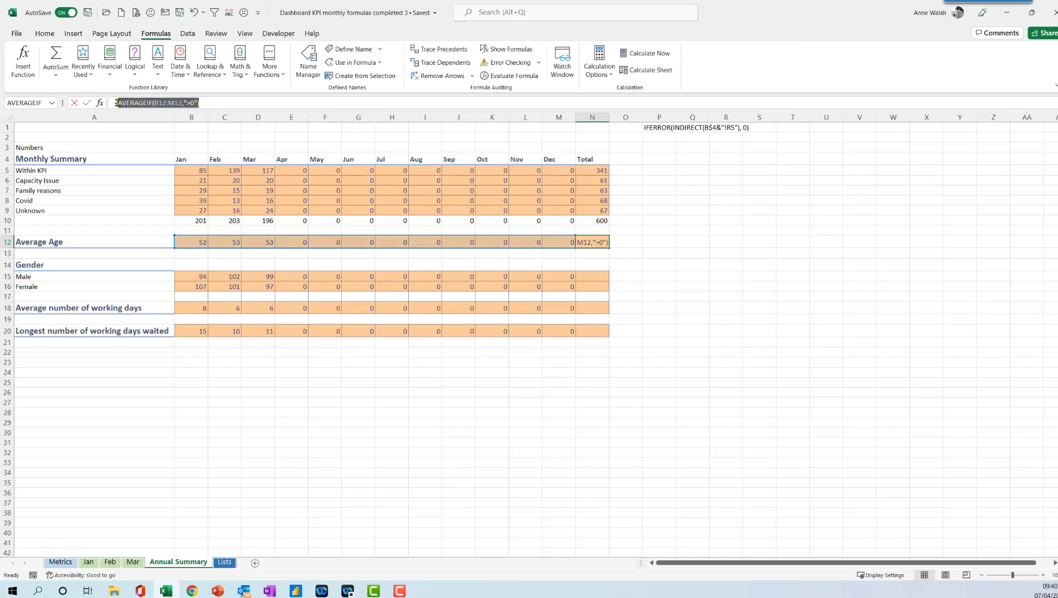
{"action": "key", "text": "Escape"}
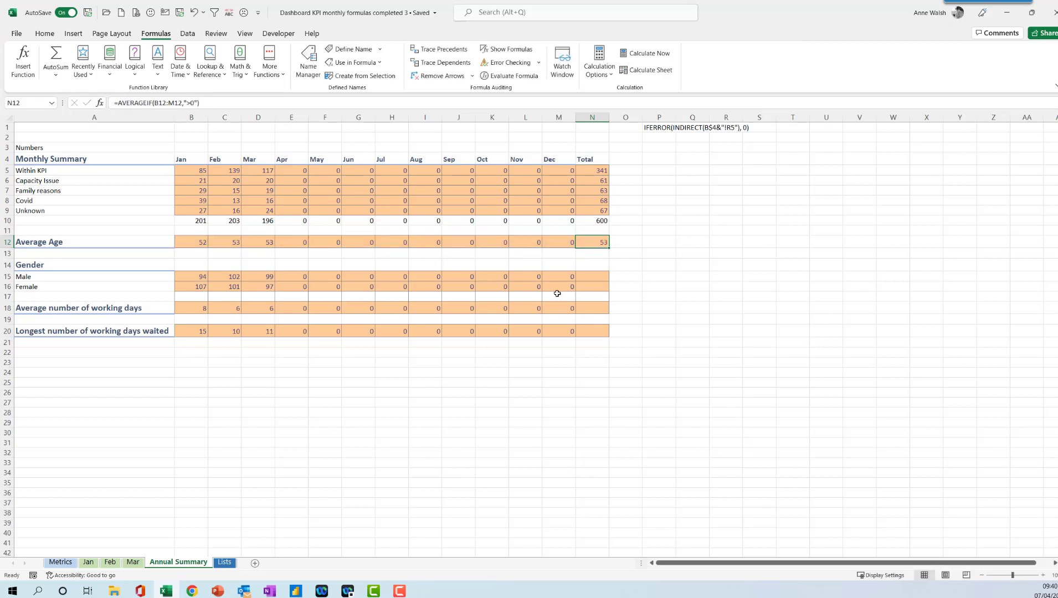
{"action": "left_click", "coordinate": [599, 277]}
{"action": "key", "text": "ctrl+v"}
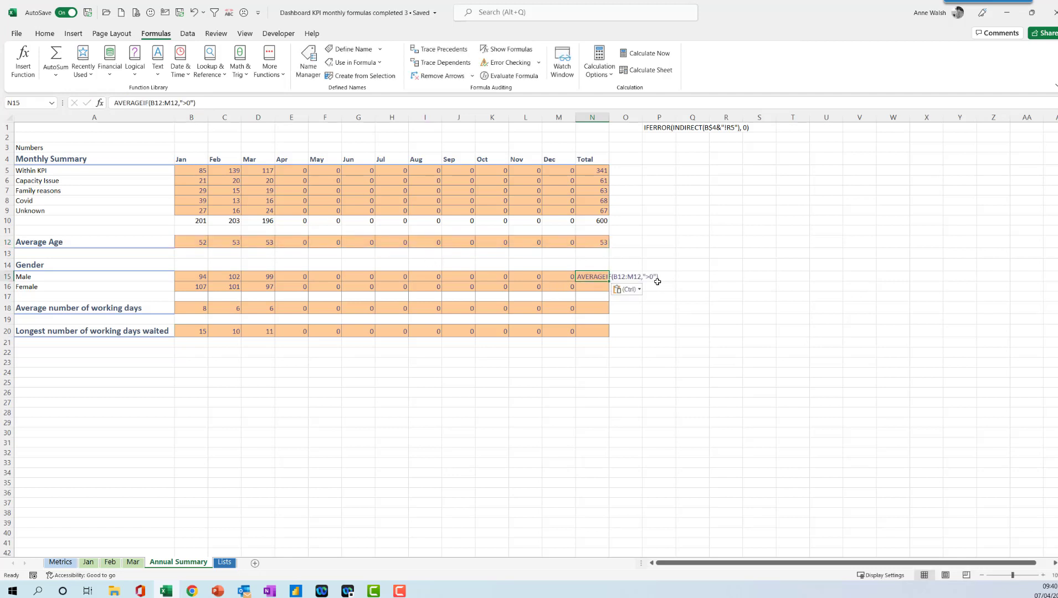
{"action": "key", "text": "ctrl+z"}
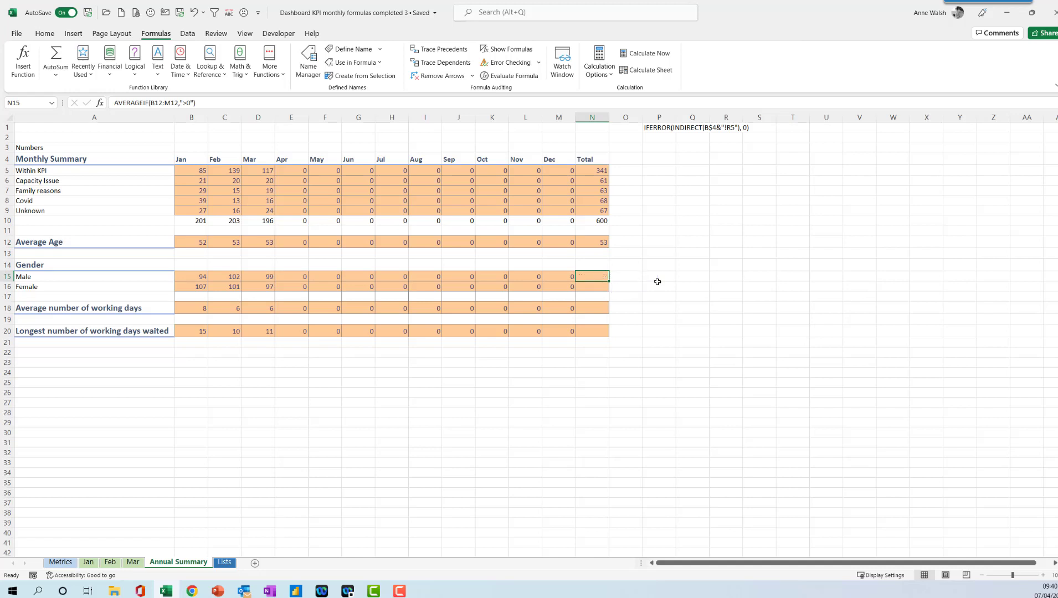
Fill N12's formula down to N20 and clear it from the blank rows 13, 14, 17 and 19.
{"action": "left_click", "coordinate": [595, 244]}
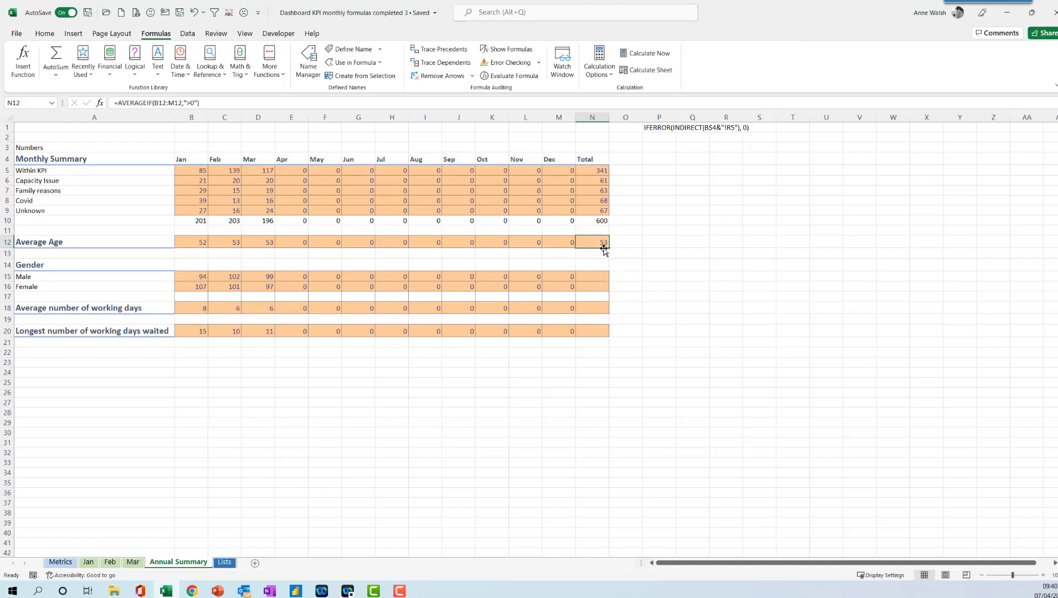
{"action": "left_click_drag", "start_coordinate": [610, 249], "coordinate": [608, 335]}
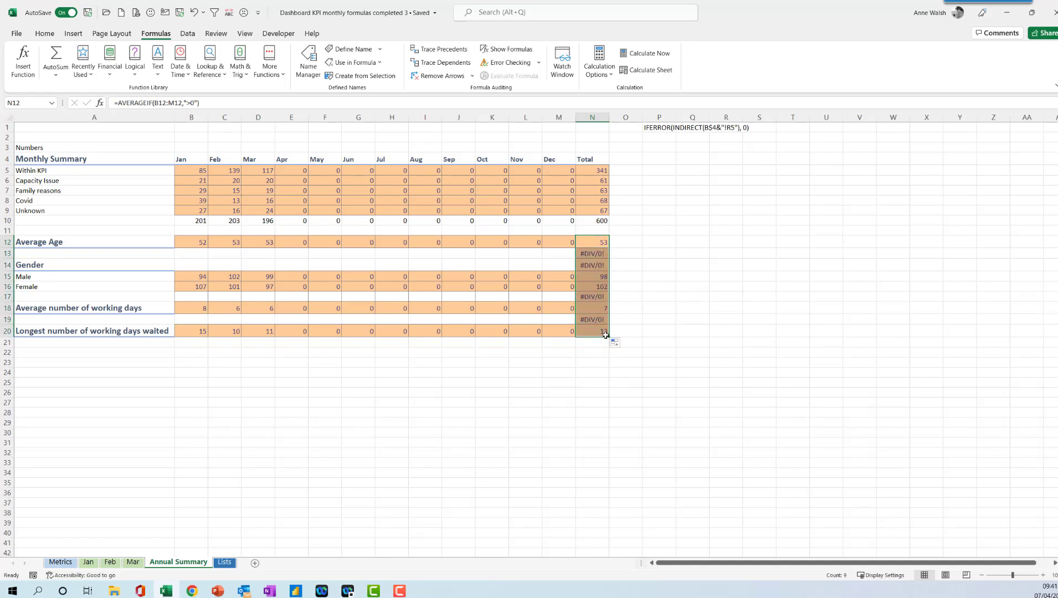
{"action": "left_click", "coordinate": [531, 259]}
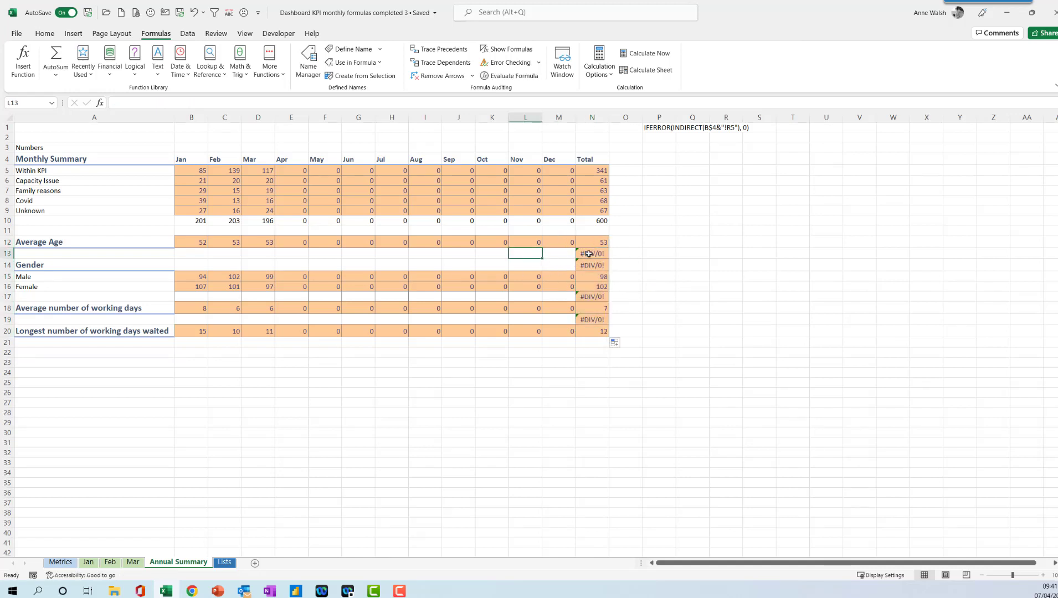
{"action": "left_click_drag", "start_coordinate": [588, 254], "coordinate": [589, 266]}
{"action": "key", "text": "Delete"}
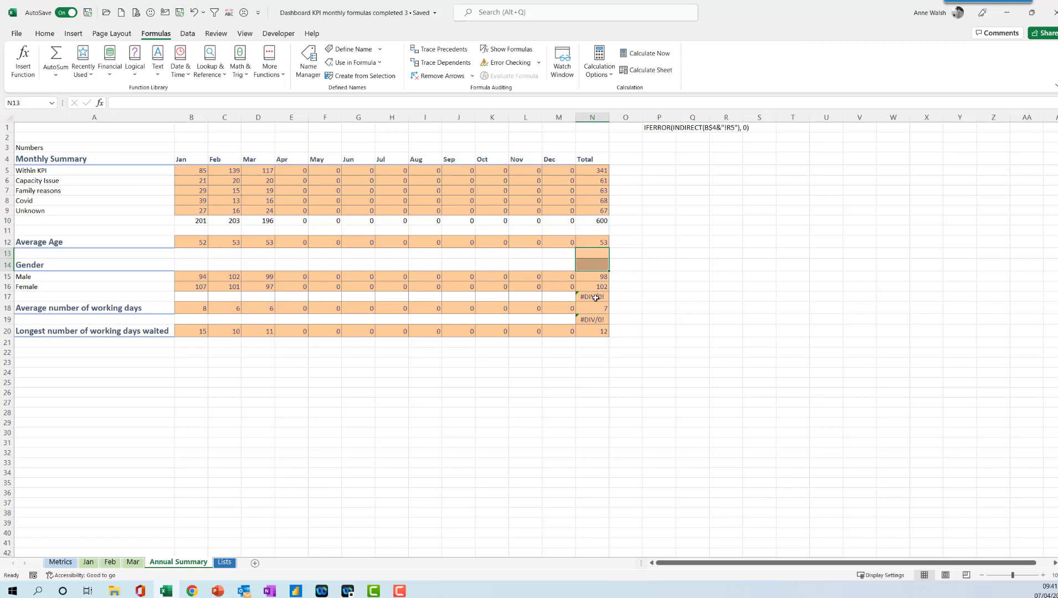
{"action": "left_click", "coordinate": [595, 298]}
{"action": "key", "text": "Delete"}
{"action": "left_click", "coordinate": [594, 320]}
{"action": "key", "text": "Delete"}
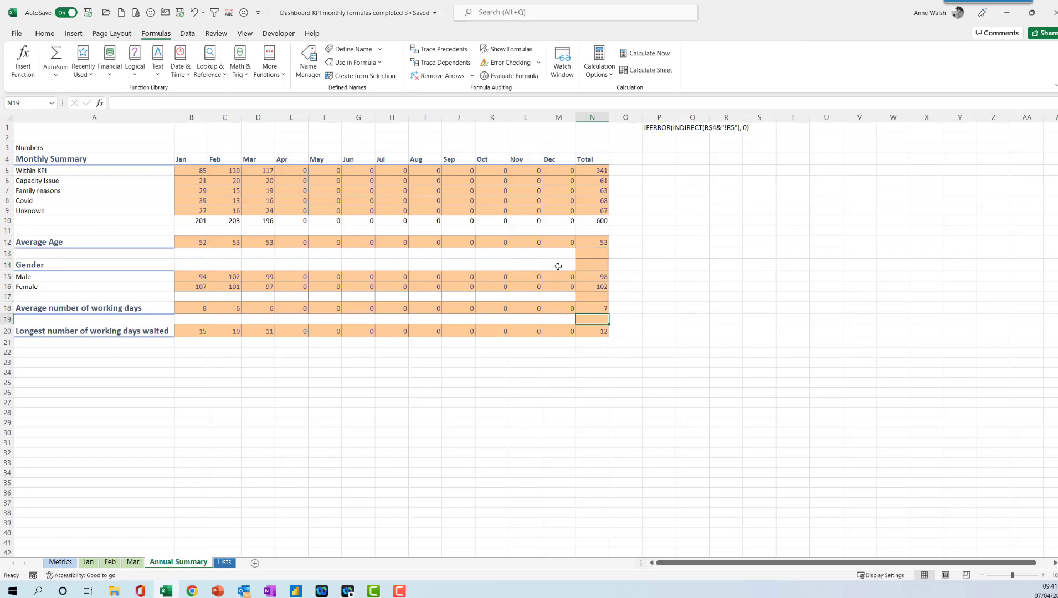
Paint a blank cell's formatting onto the Total column cells N13 through N18.
{"action": "left_click", "coordinate": [481, 264]}
{"action": "left_click", "coordinate": [45, 34]}
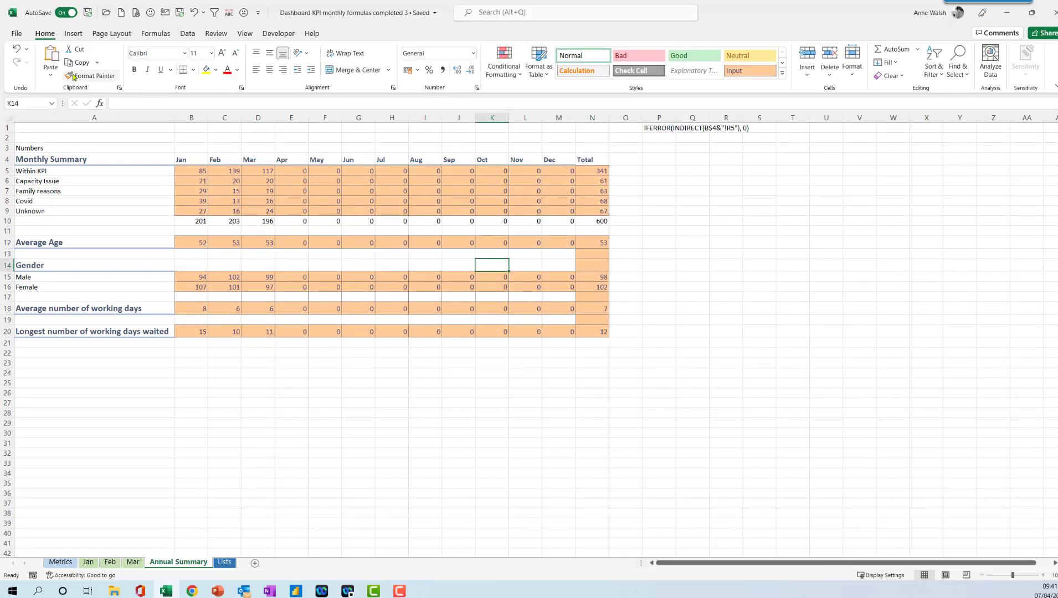
{"action": "left_click", "coordinate": [90, 76]}
{"action": "left_click_drag", "start_coordinate": [588, 253], "coordinate": [590, 309]}
Restore N18's orange formatting by painting the format from L16 onto it.
{"action": "left_click", "coordinate": [91, 75]}
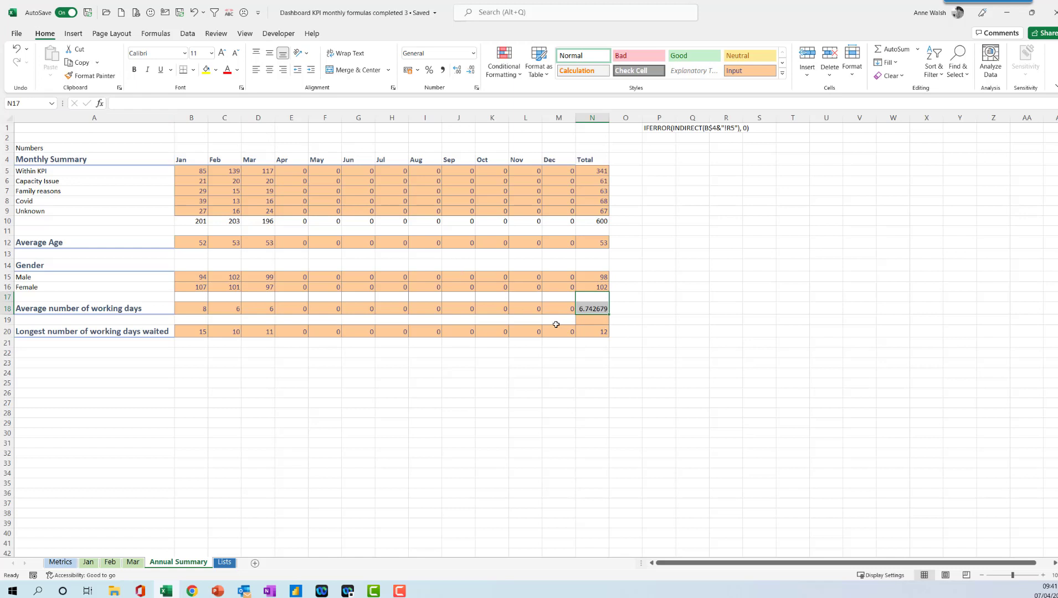
{"action": "left_click", "coordinate": [527, 339]}
{"action": "left_click", "coordinate": [525, 284]}
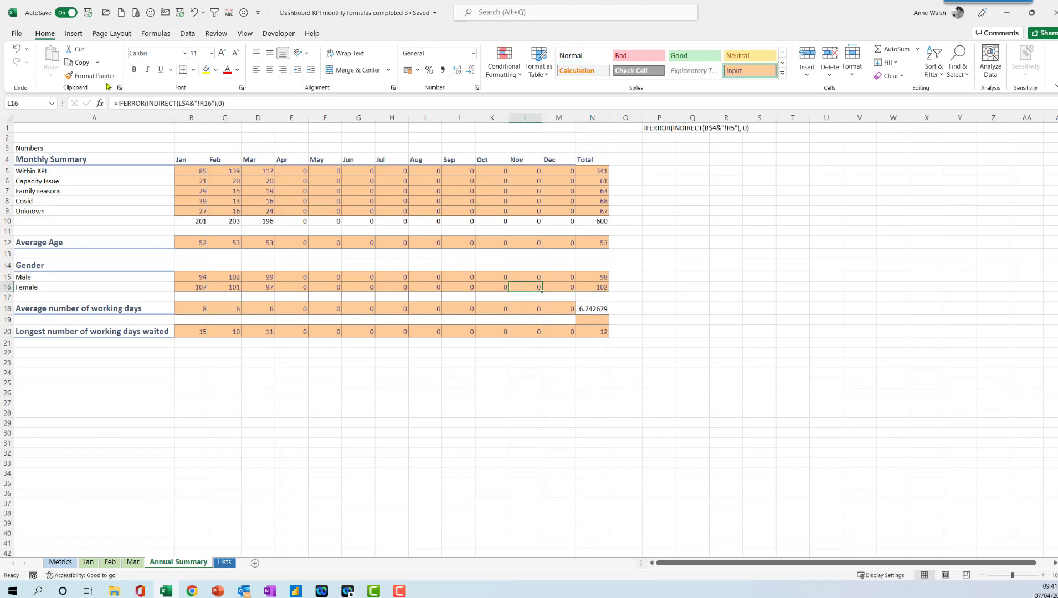
{"action": "left_click", "coordinate": [90, 75]}
{"action": "left_click", "coordinate": [591, 309]}
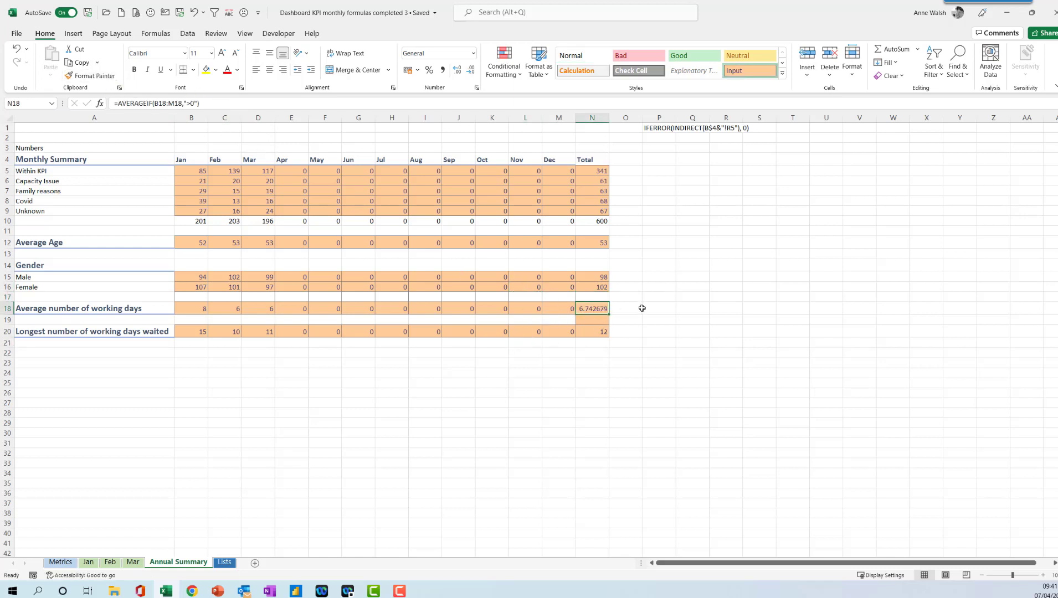
Paint a blank cell's formatting onto N19.
{"action": "left_click", "coordinate": [549, 361]}
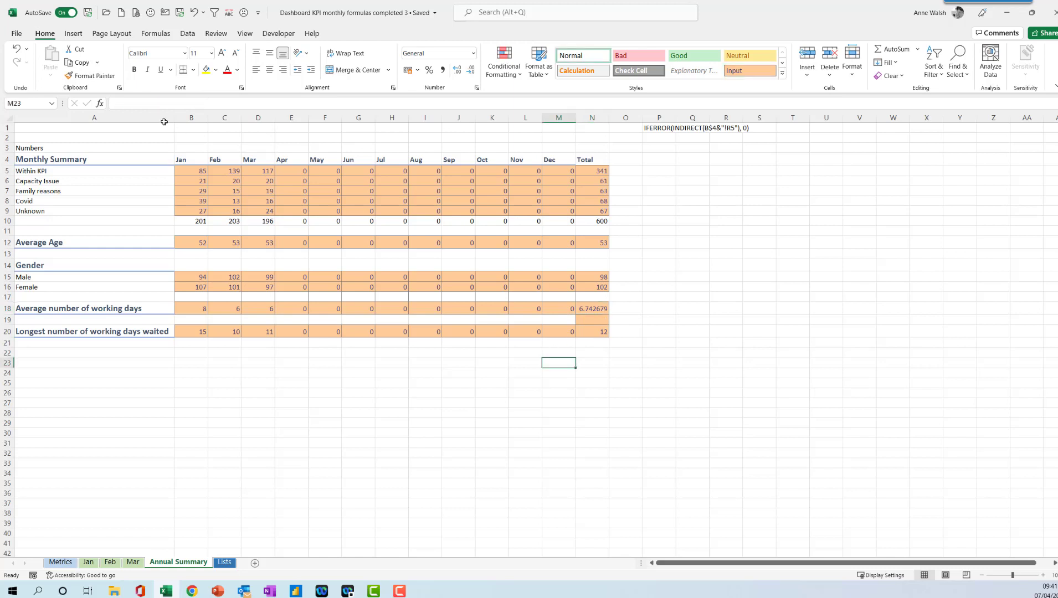
{"action": "left_click", "coordinate": [91, 76]}
{"action": "left_click", "coordinate": [594, 320]}
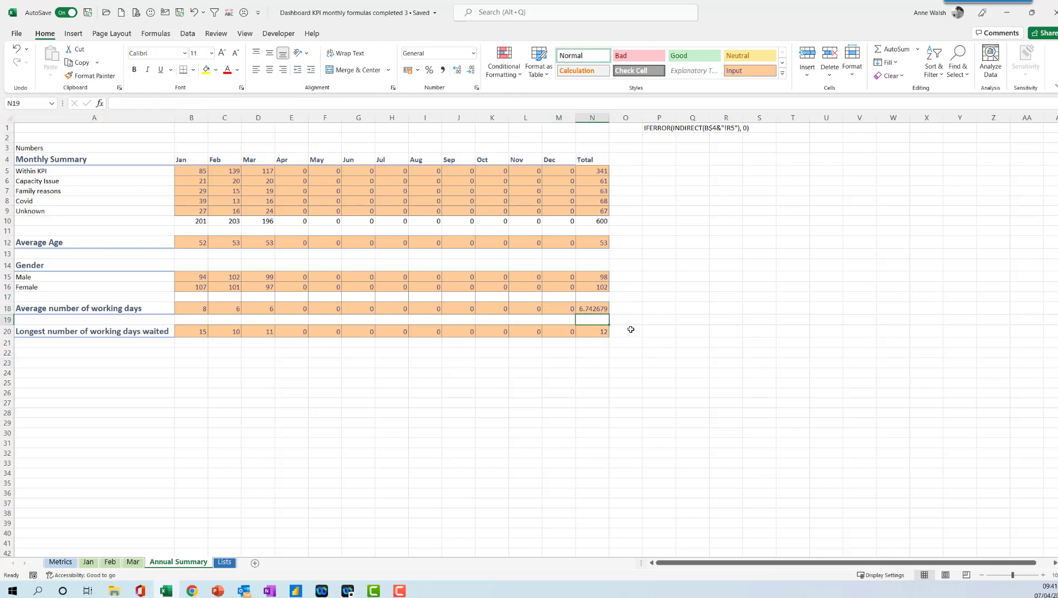
Reduce the decimal places of N18's average working days until it shows a whole number.
{"action": "left_click", "coordinate": [582, 313]}
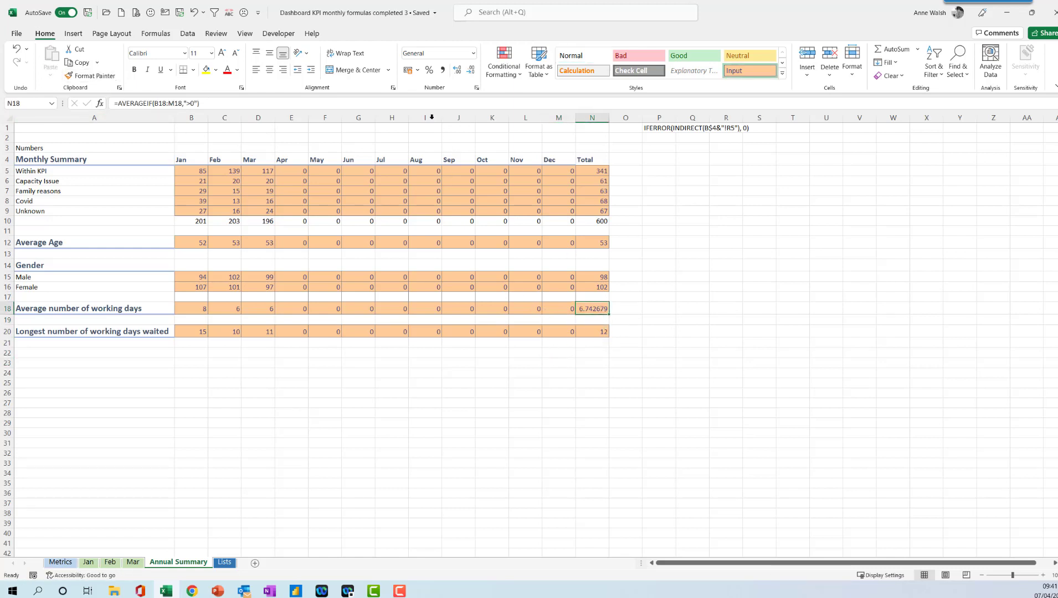
{"action": "left_click", "coordinate": [471, 72]}
{"action": "left_click", "coordinate": [470, 72]}
{"action": "left_click", "coordinate": [471, 72]}
{"action": "left_click", "coordinate": [471, 72]}
{"action": "left_click", "coordinate": [471, 72]}
{"action": "left_click", "coordinate": [472, 72]}
{"action": "left_click", "coordinate": [499, 310]}
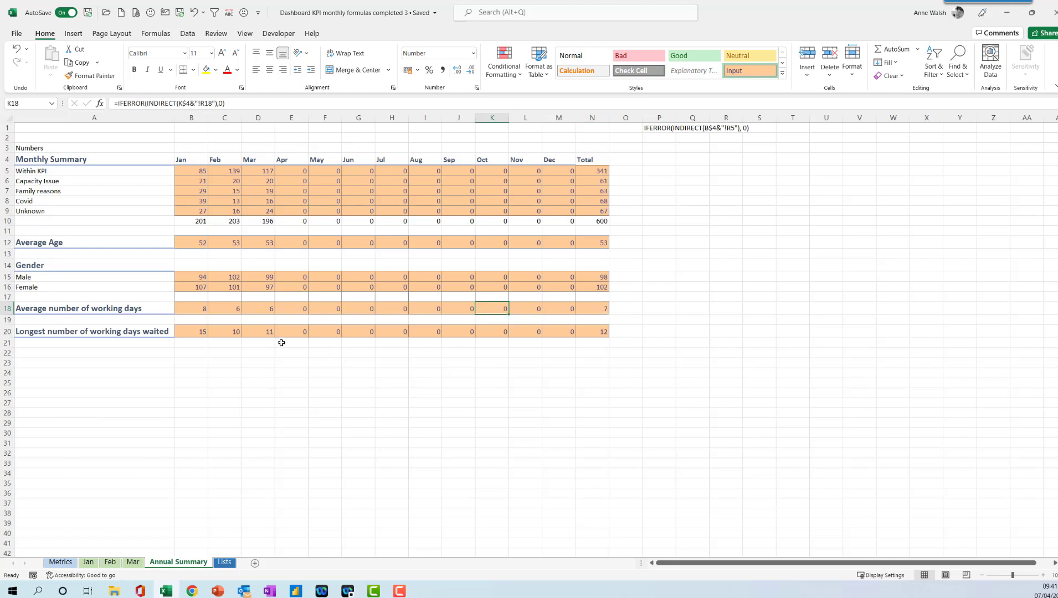
Try to change N20's formula to =maxIF(B20:M20,">0").
{"action": "left_click", "coordinate": [602, 330]}
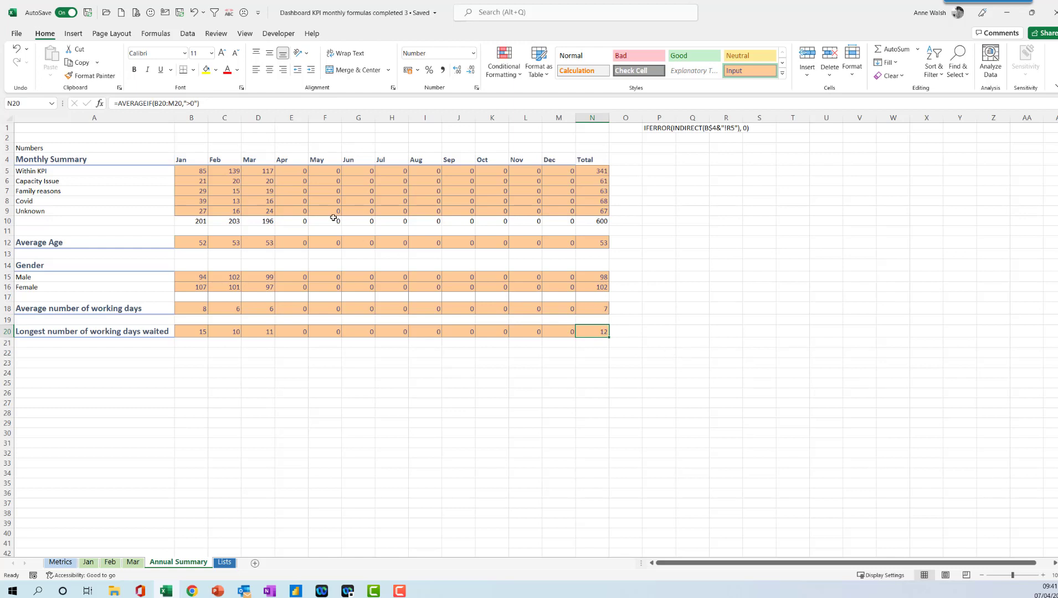
{"action": "left_click", "coordinate": [147, 103]}
{"action": "key", "text": "BackSpace"}
{"action": "key", "text": "BackSpace"}
{"action": "key", "text": "BackSpace"}
{"action": "key", "text": "BackSpace"}
{"action": "key", "text": "BackSpace"}
{"action": "key", "text": "BackSpace"}
{"action": "key", "text": "BackSpace"}
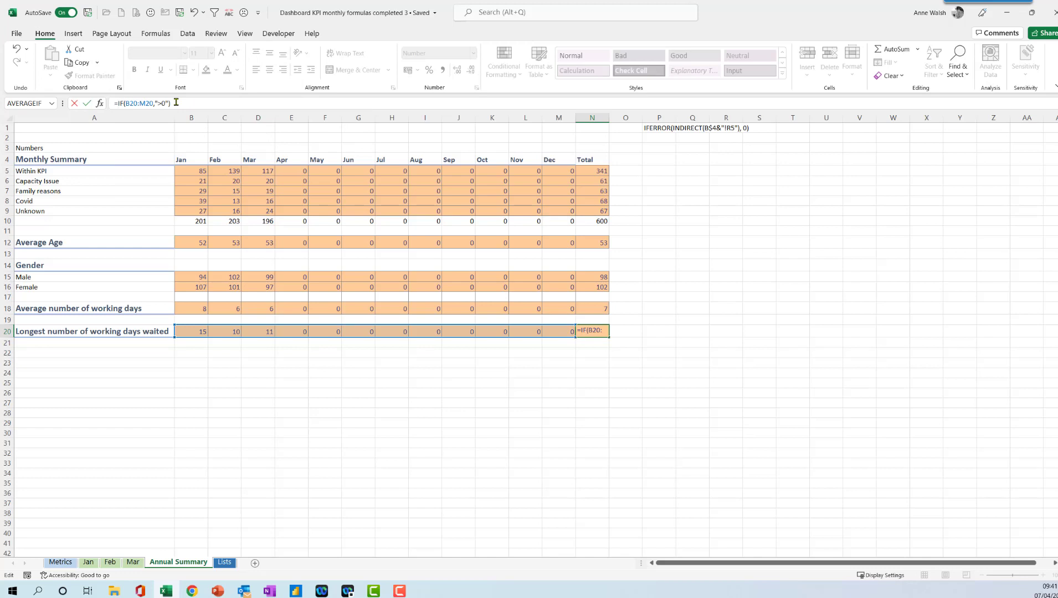
{"action": "type", "text": "max"}
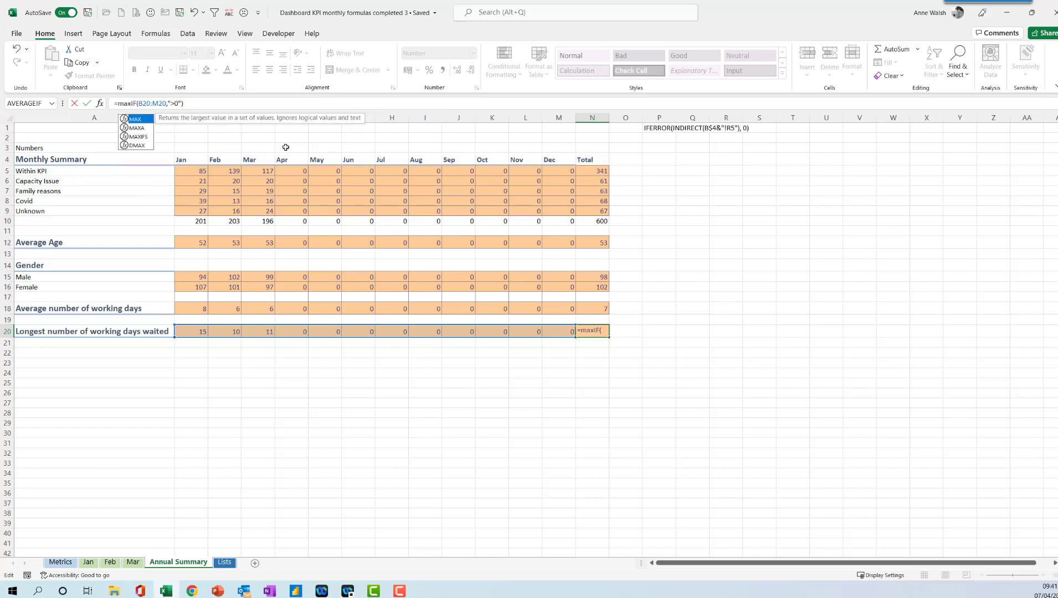
{"action": "key", "text": "Return"}
{"action": "left_click", "coordinate": [590, 331]}
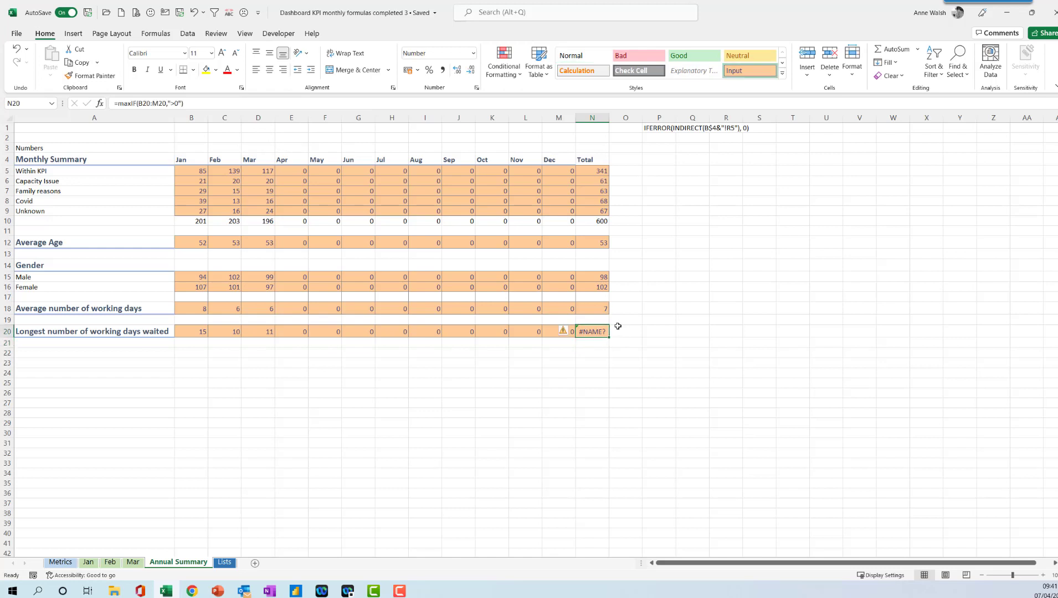
Replace N20's formula with =MAX(B20:M20) to give the longest wait across the months.
{"action": "type", "text": "=max"}
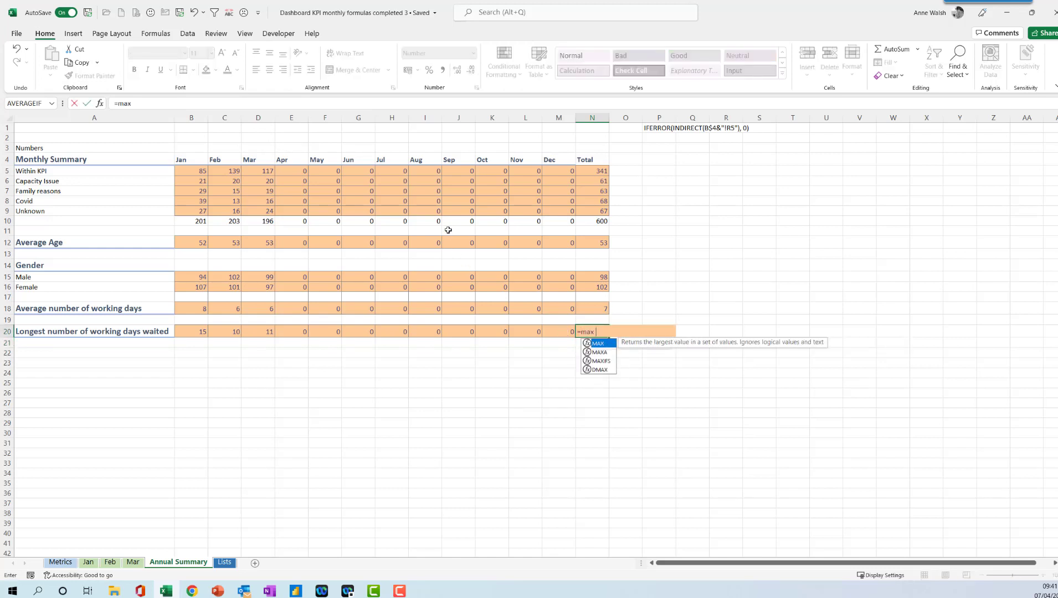
{"action": "type", "text": "("}
{"action": "left_click_drag", "start_coordinate": [198, 331], "coordinate": [550, 329]}
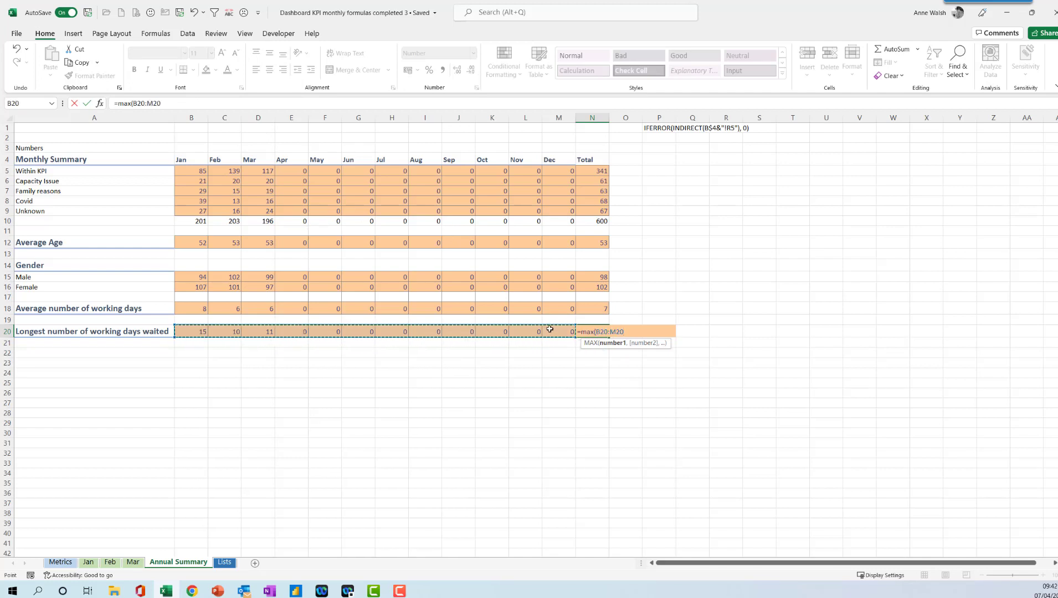
{"action": "type", "text": ")"}
{"action": "key", "text": "Return"}
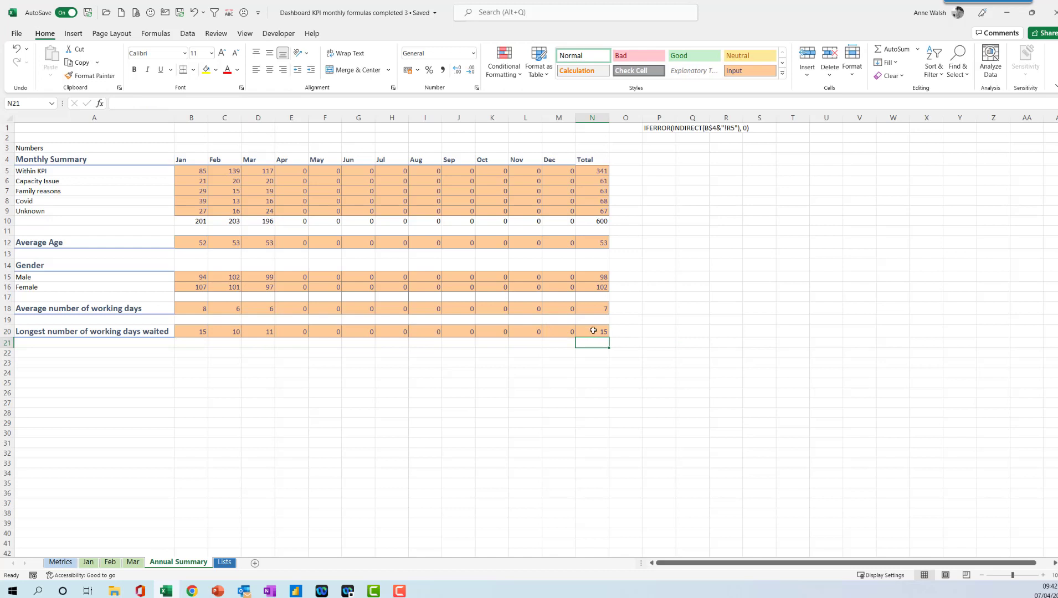
{"action": "left_click", "coordinate": [593, 331]}
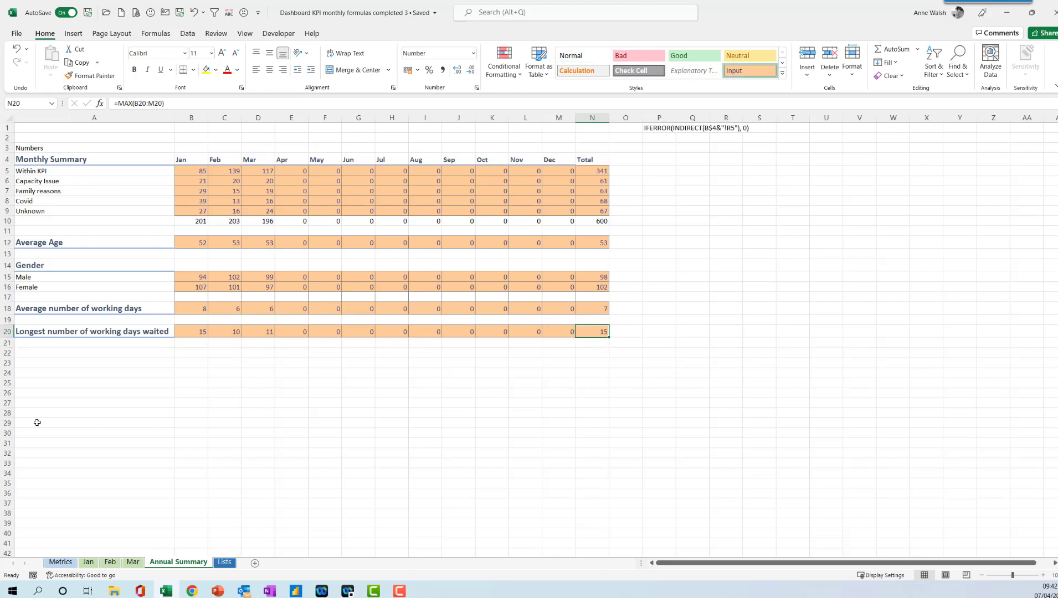